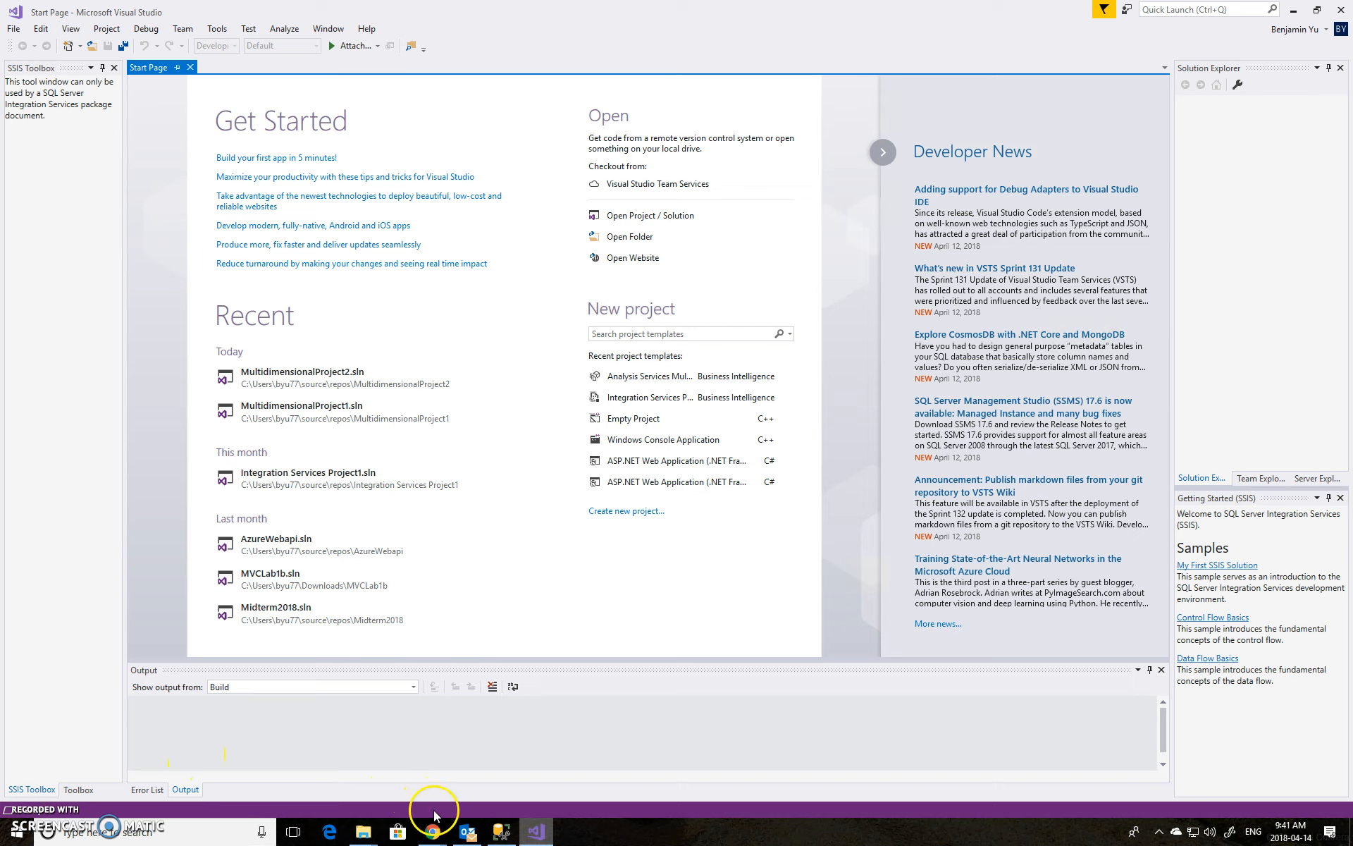
Review the AdventureWorks 2016 CTP3 download page in the browser and the AdventureworksDW2016CTP3 database in Management Studio
{"action": "mouse_move", "coordinate": [442, 838]}
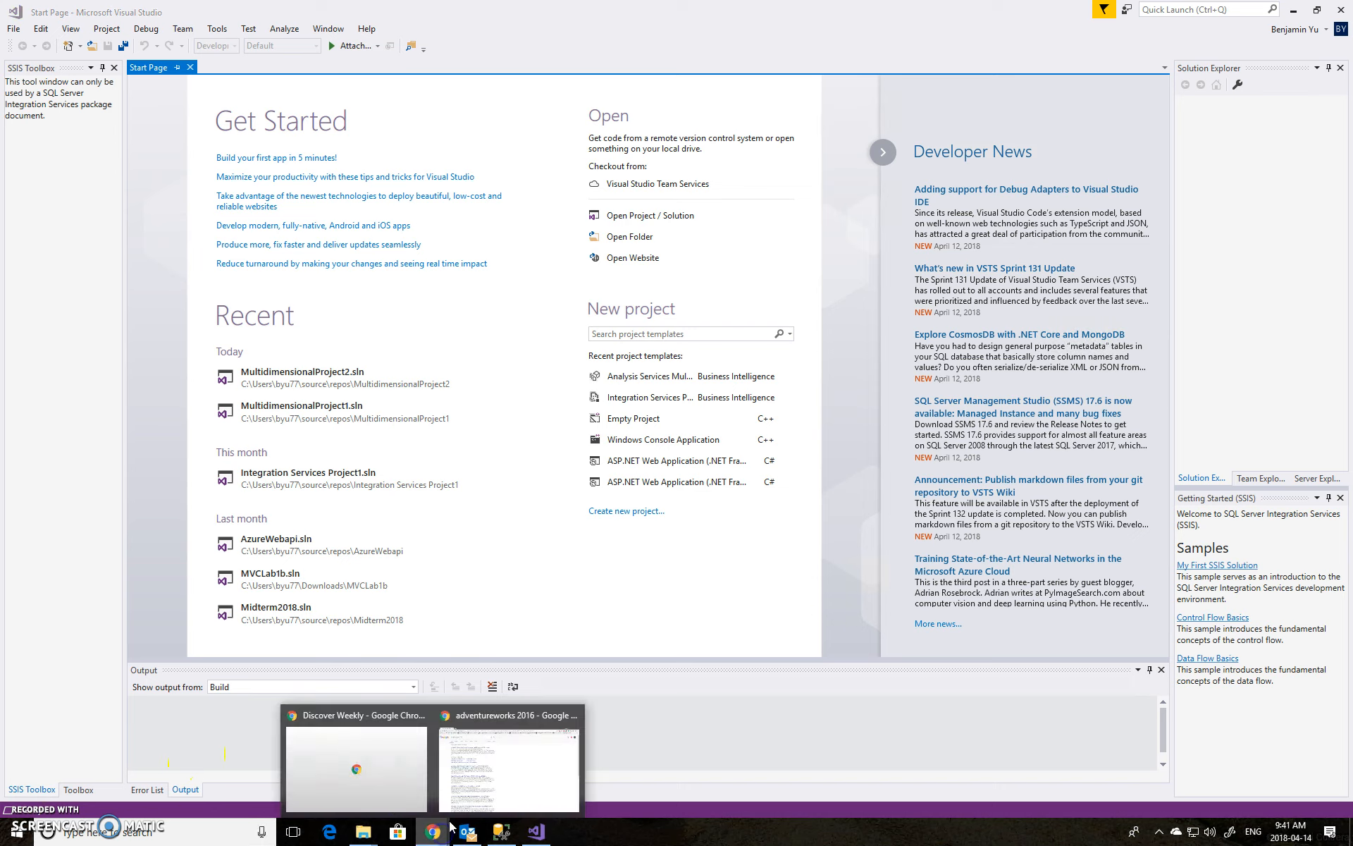
{"action": "left_click", "coordinate": [491, 786]}
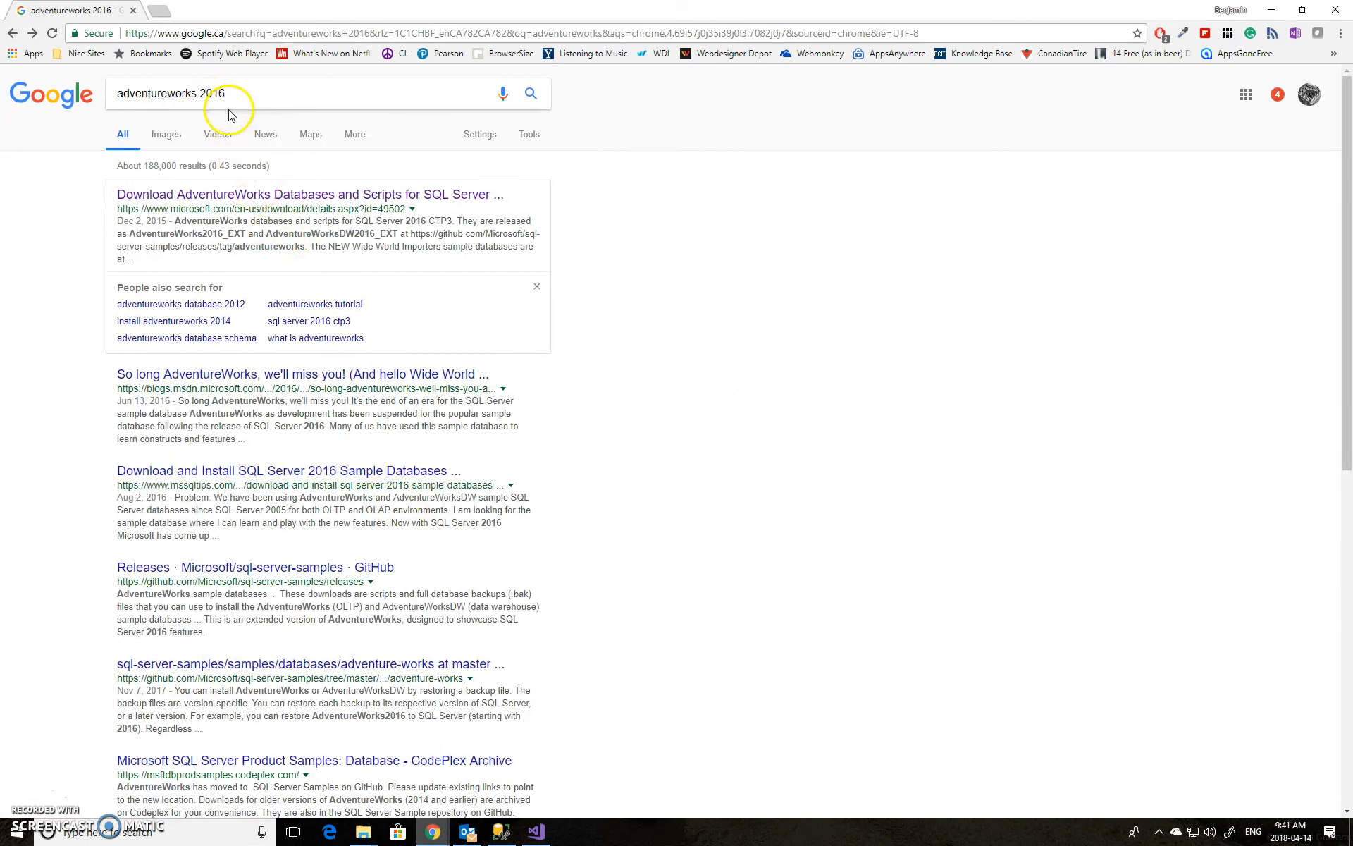
{"action": "left_click", "coordinate": [264, 197]}
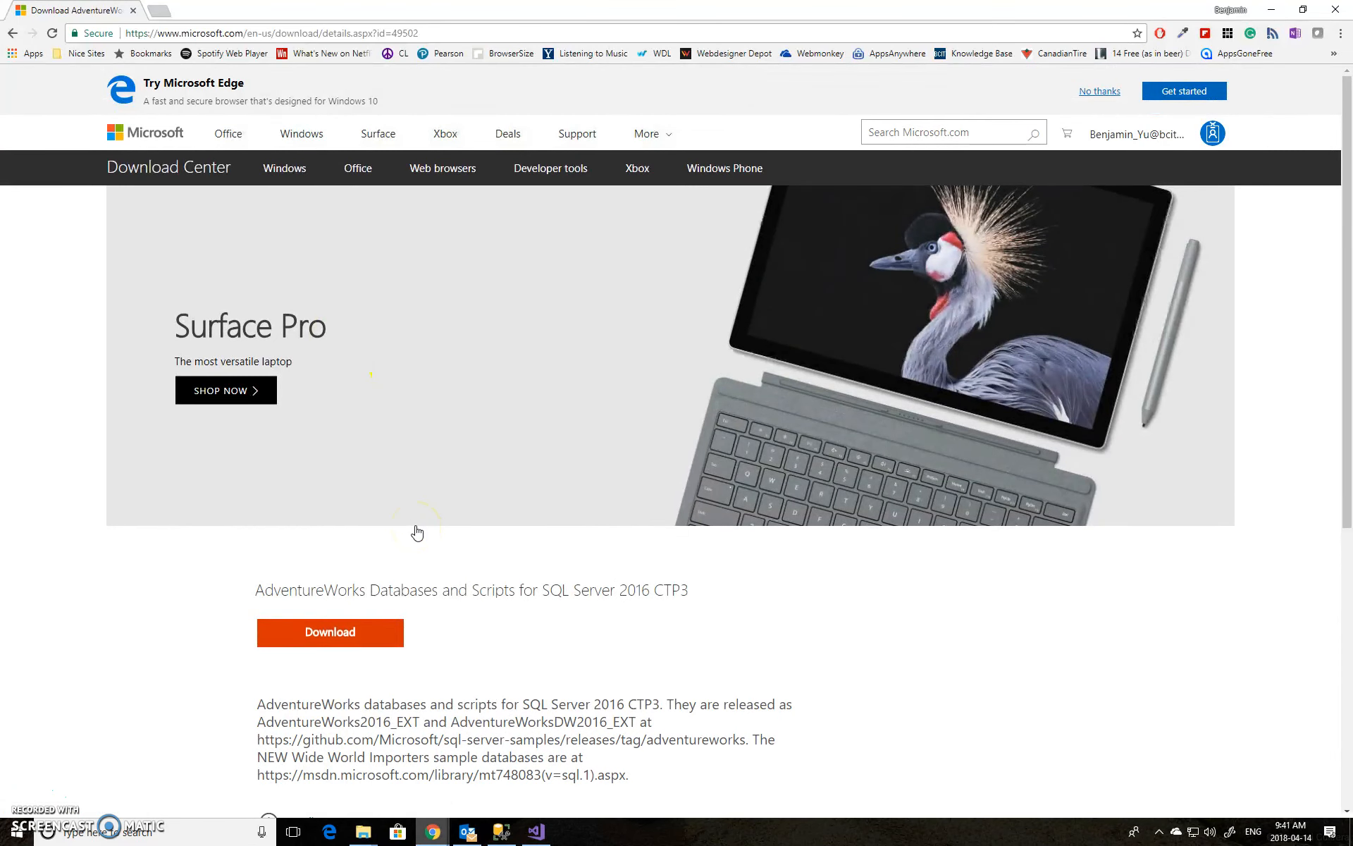
{"action": "scroll", "coordinate": [418, 532], "scroll_direction": "down", "scroll_amount": 1}
{"action": "left_click", "coordinate": [387, 444]}
{"action": "left_click", "coordinate": [375, 530]}
{"action": "left_click", "coordinate": [353, 592]}
{"action": "left_click", "coordinate": [369, 579]}
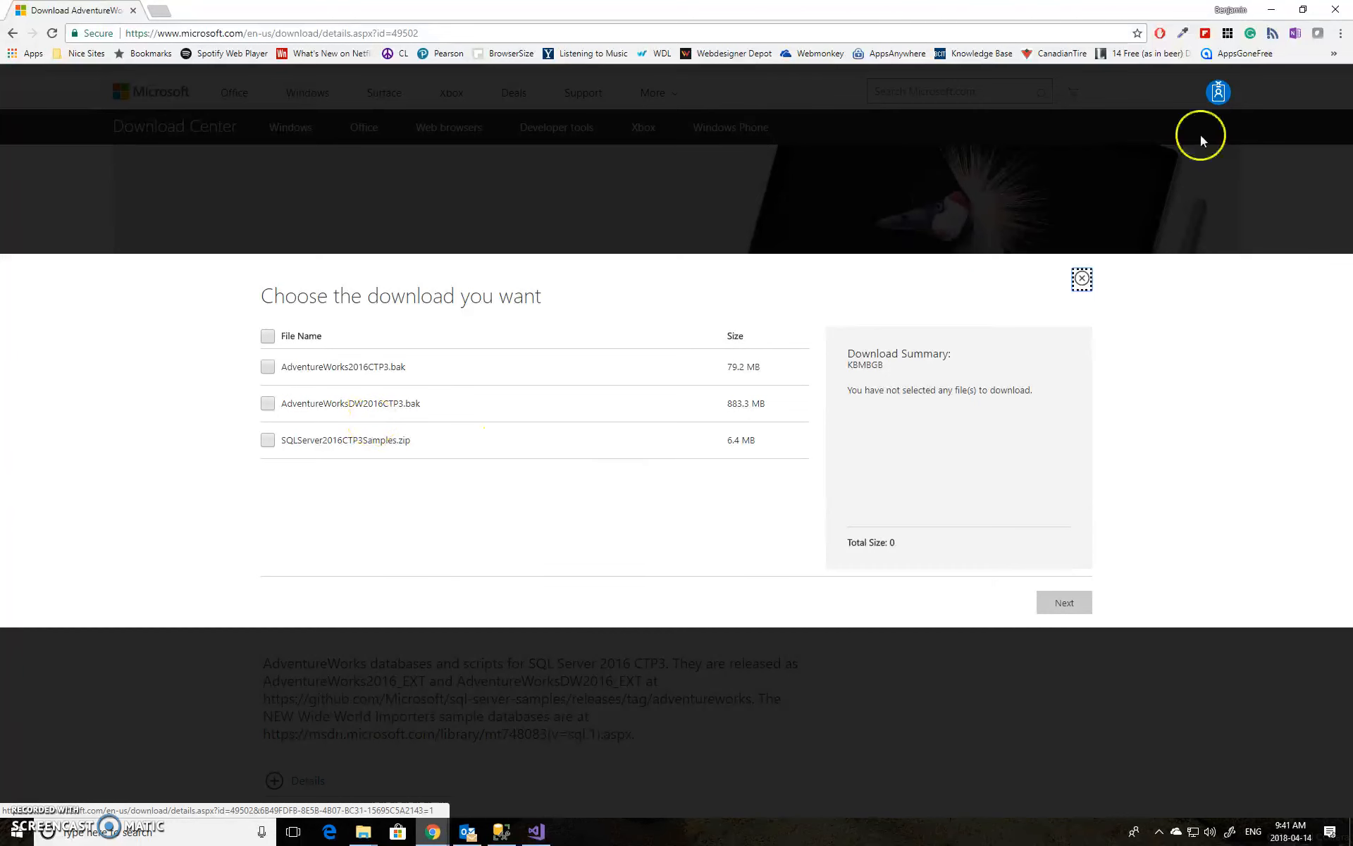
{"action": "left_click", "coordinate": [1271, 10]}
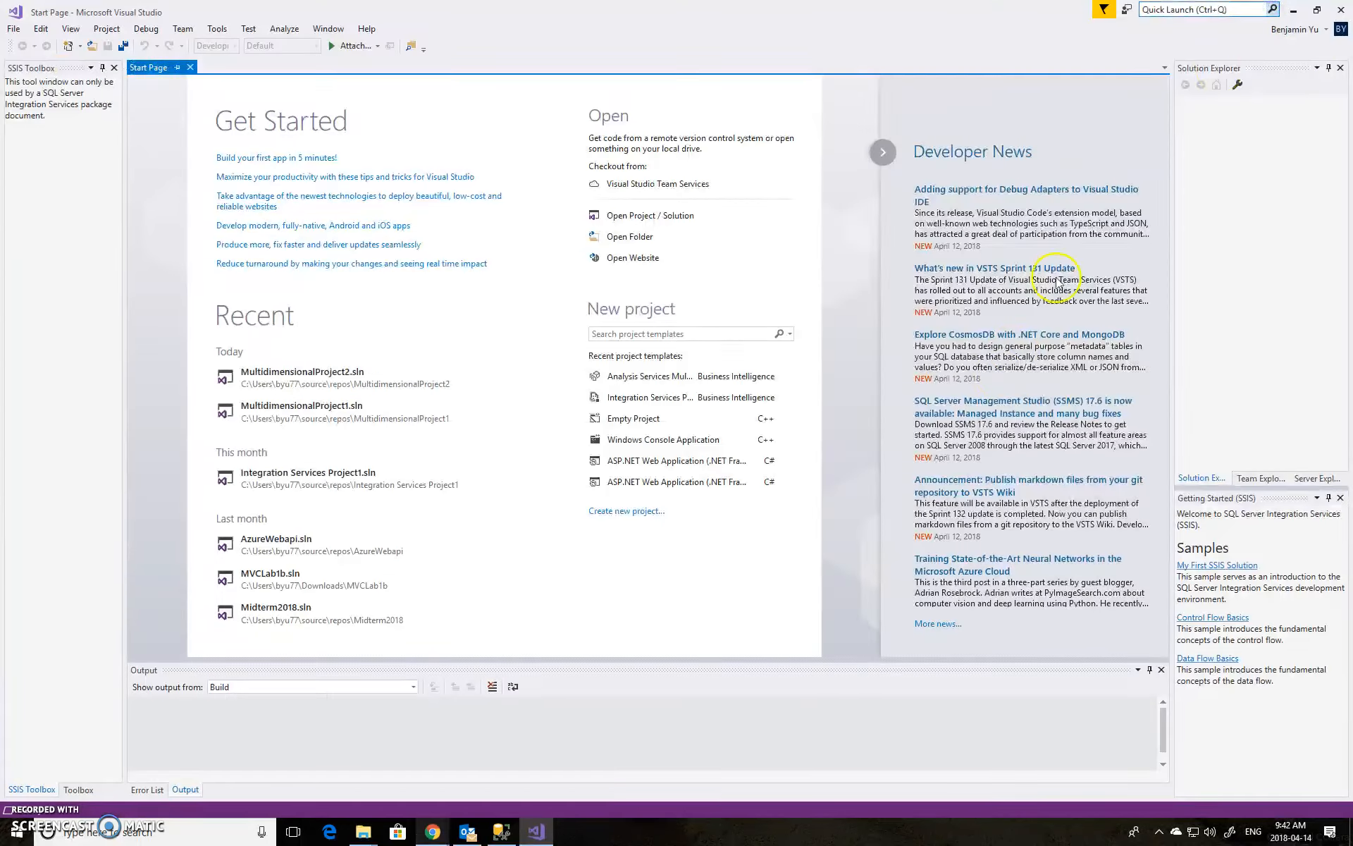
{"action": "left_click", "coordinate": [501, 837]}
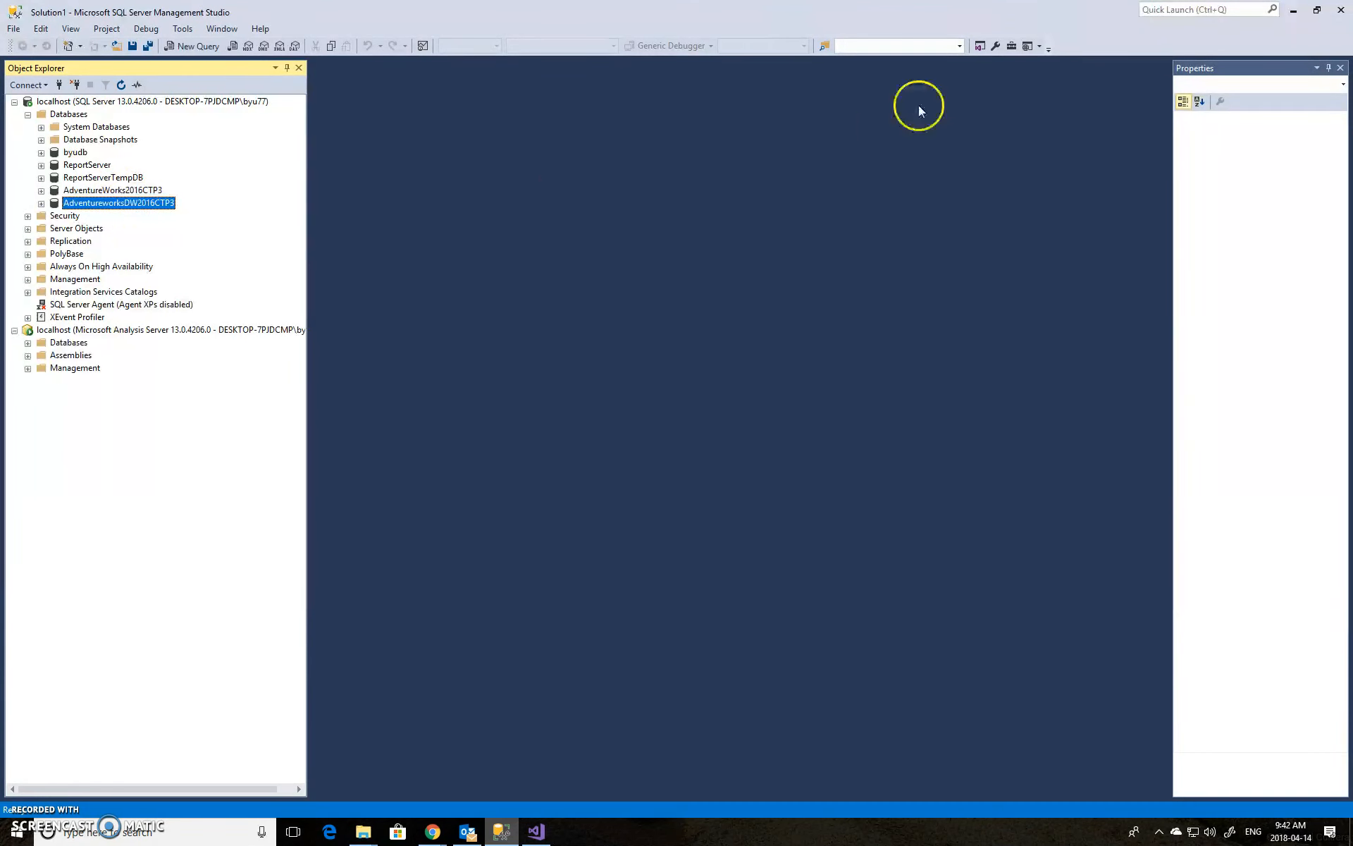
{"action": "left_click", "coordinate": [1294, 10]}
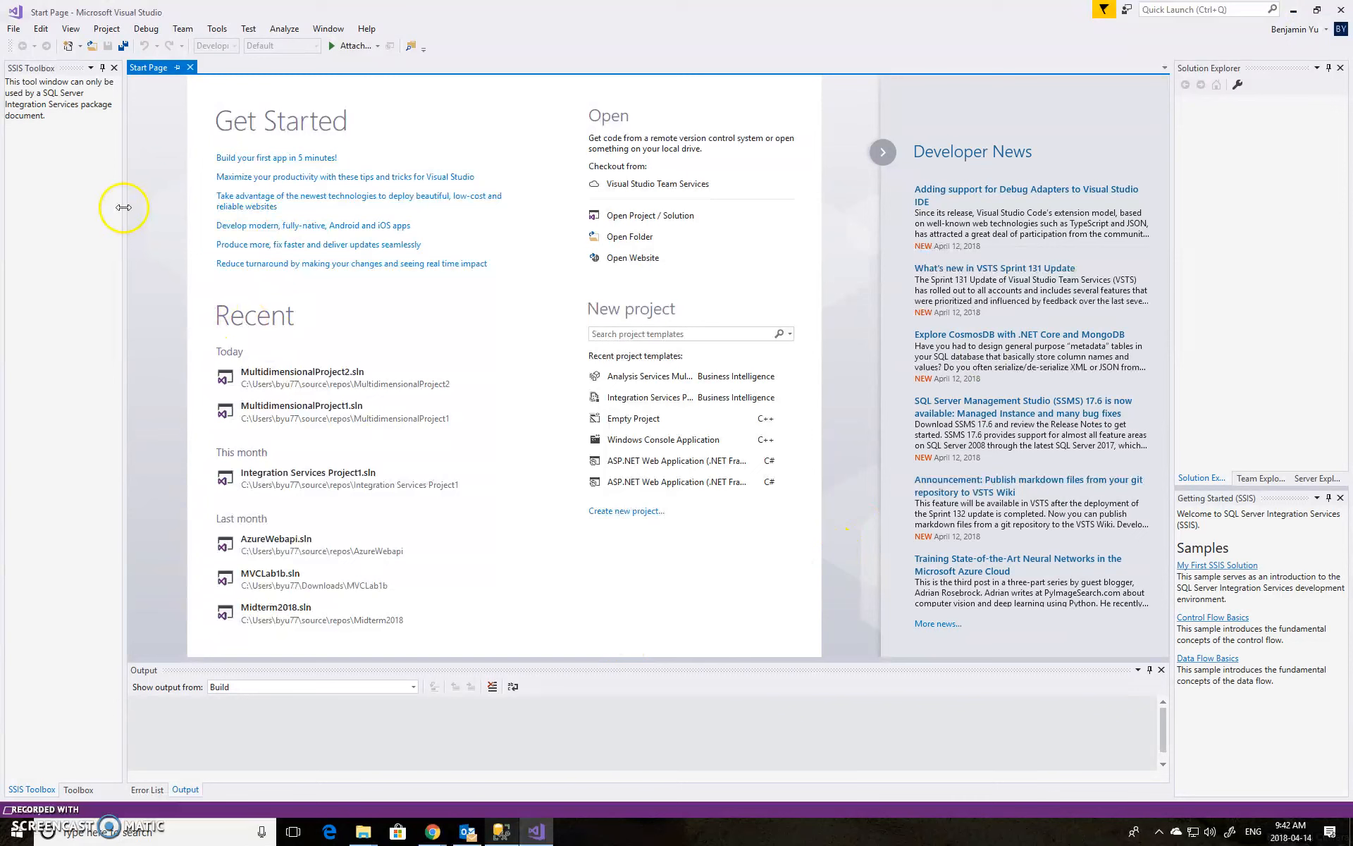
Create a new Analysis Services Multidimensional and Data Mining project named Demo1
{"action": "left_click", "coordinate": [15, 31]}
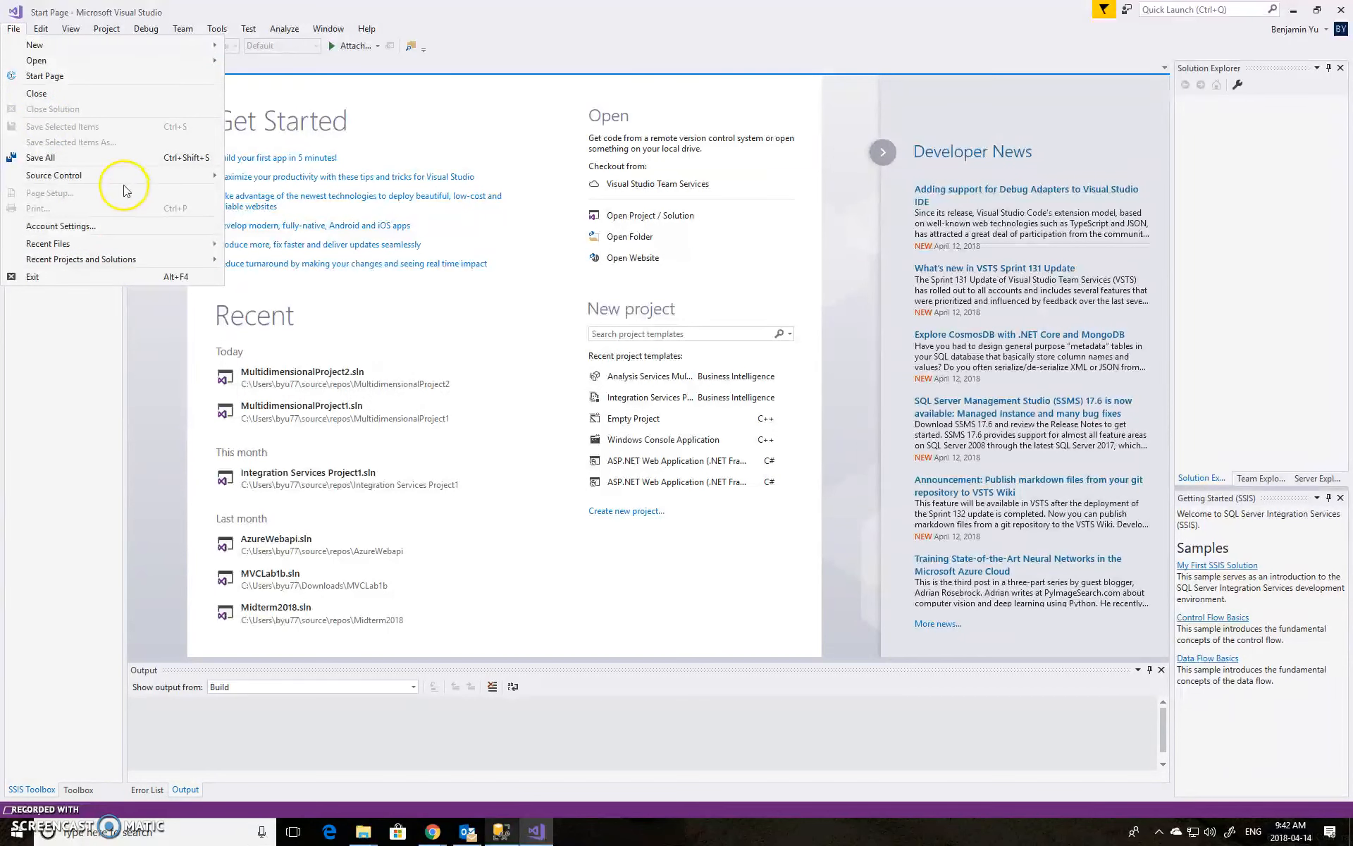
{"action": "mouse_move", "coordinate": [142, 45]}
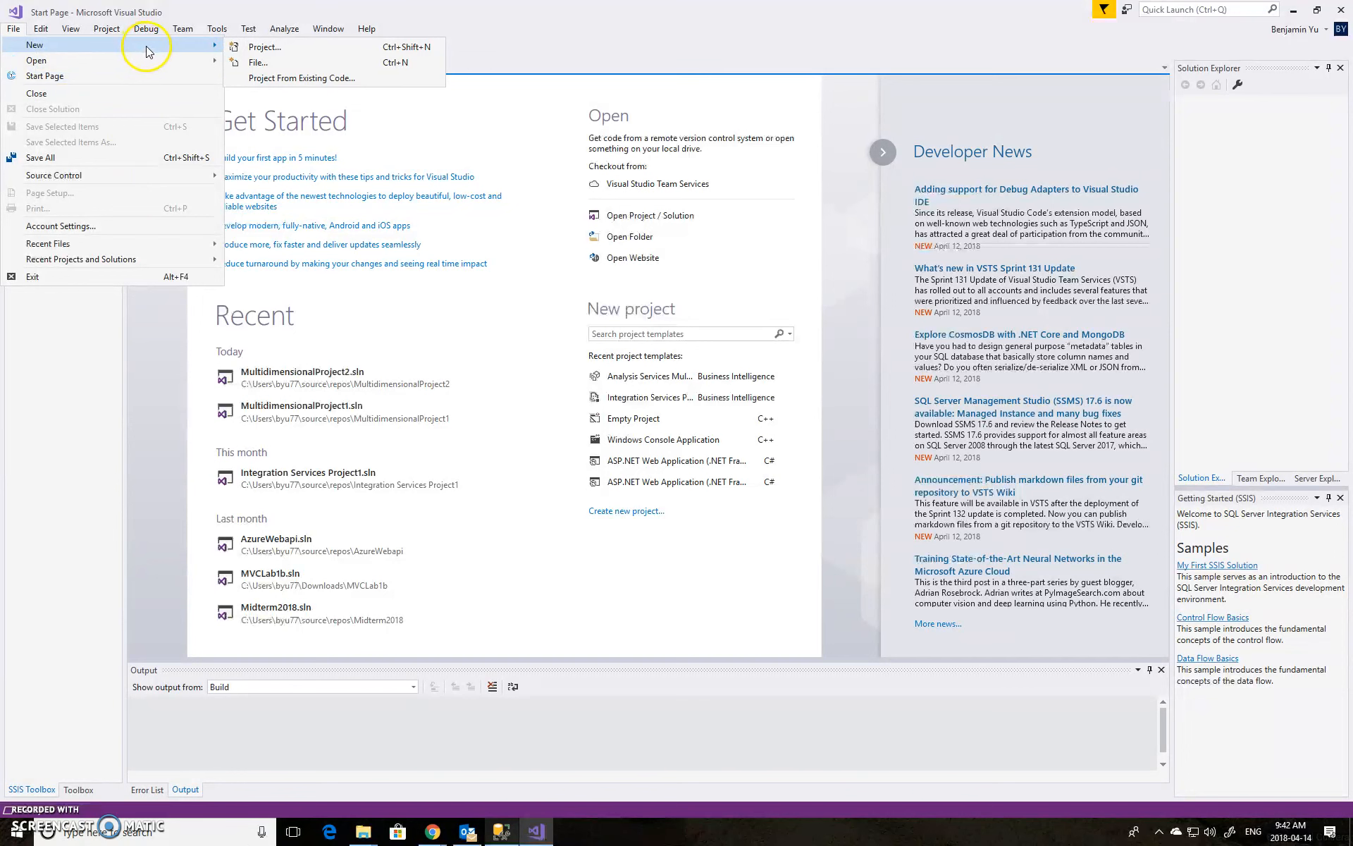
{"action": "left_click", "coordinate": [240, 47]}
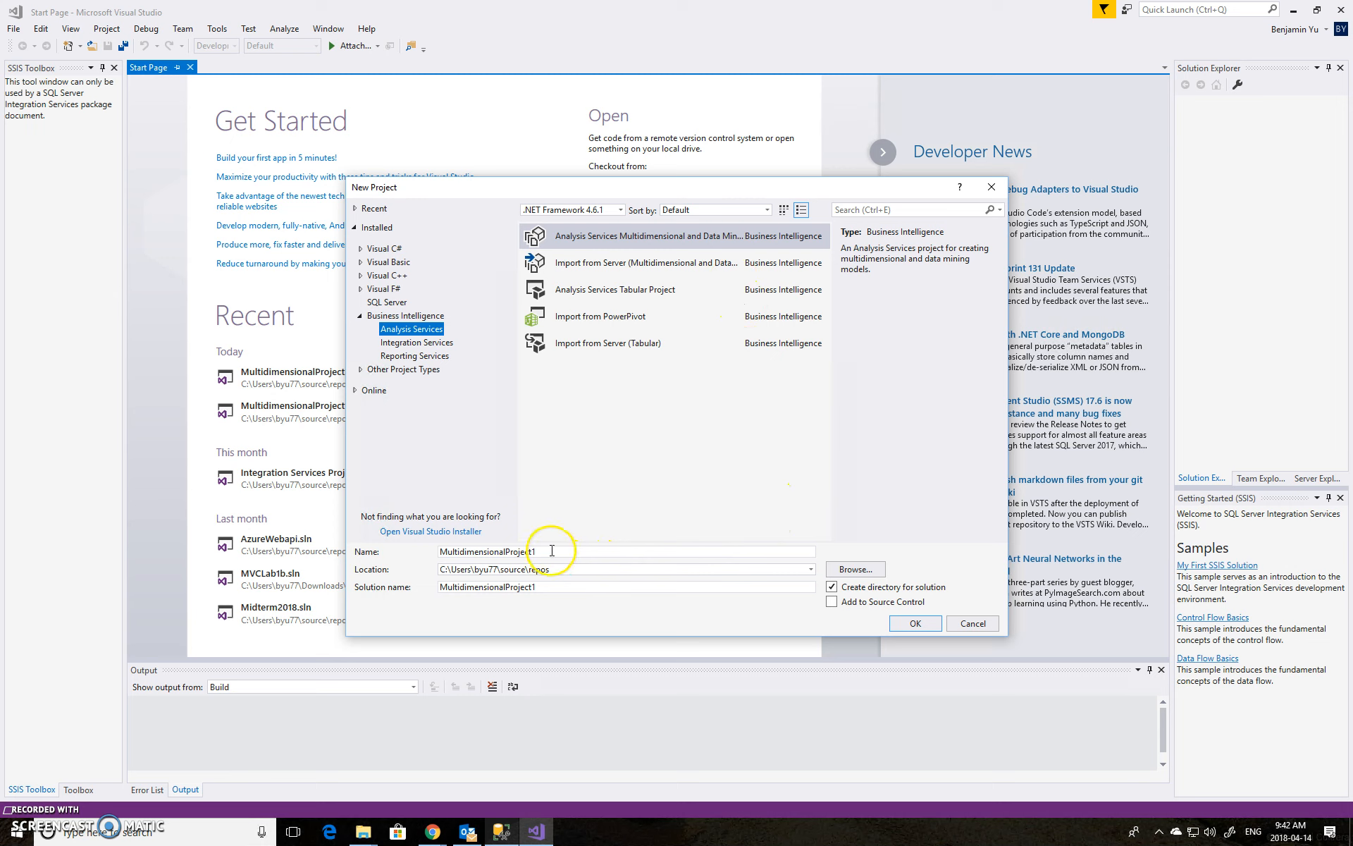
{"action": "left_click_drag", "start_coordinate": [563, 549], "coordinate": [352, 534]}
{"action": "type", "text": "Demo1"}
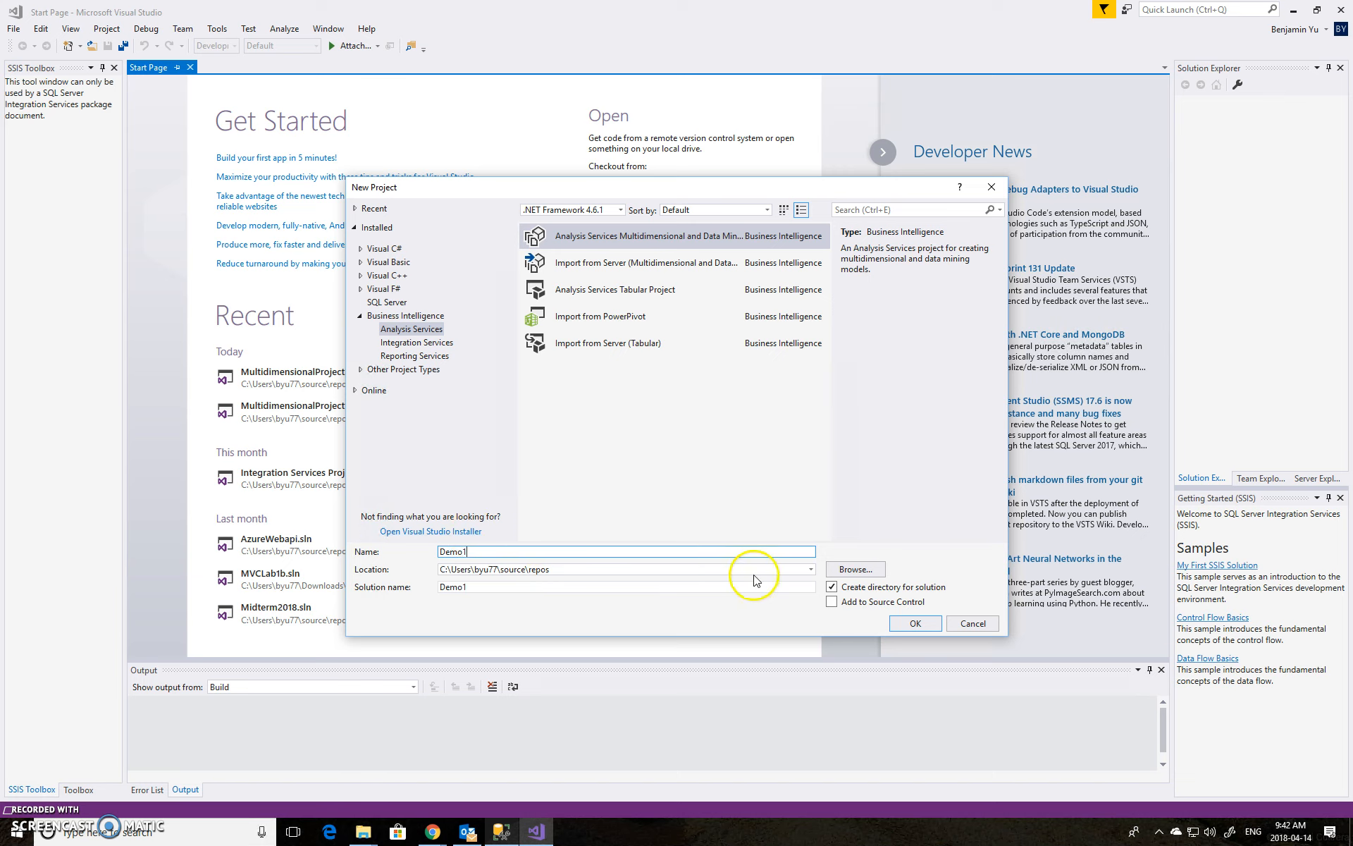
{"action": "left_click", "coordinate": [913, 623]}
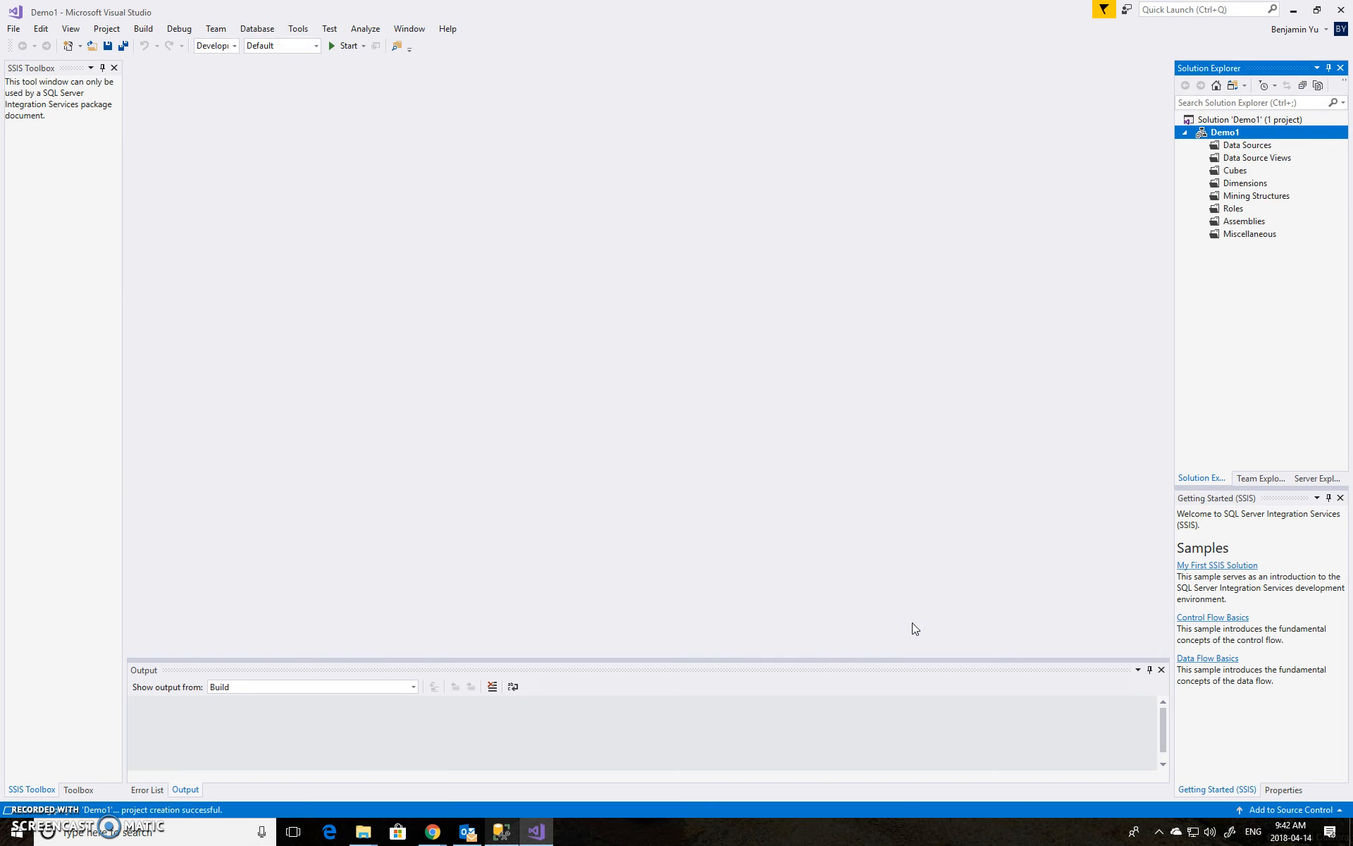
Start a new data source based on the existing localhost AdventureworksDW2016CTP3 connection
{"action": "left_click", "coordinate": [1239, 151]}
{"action": "right_click", "coordinate": [1240, 150]}
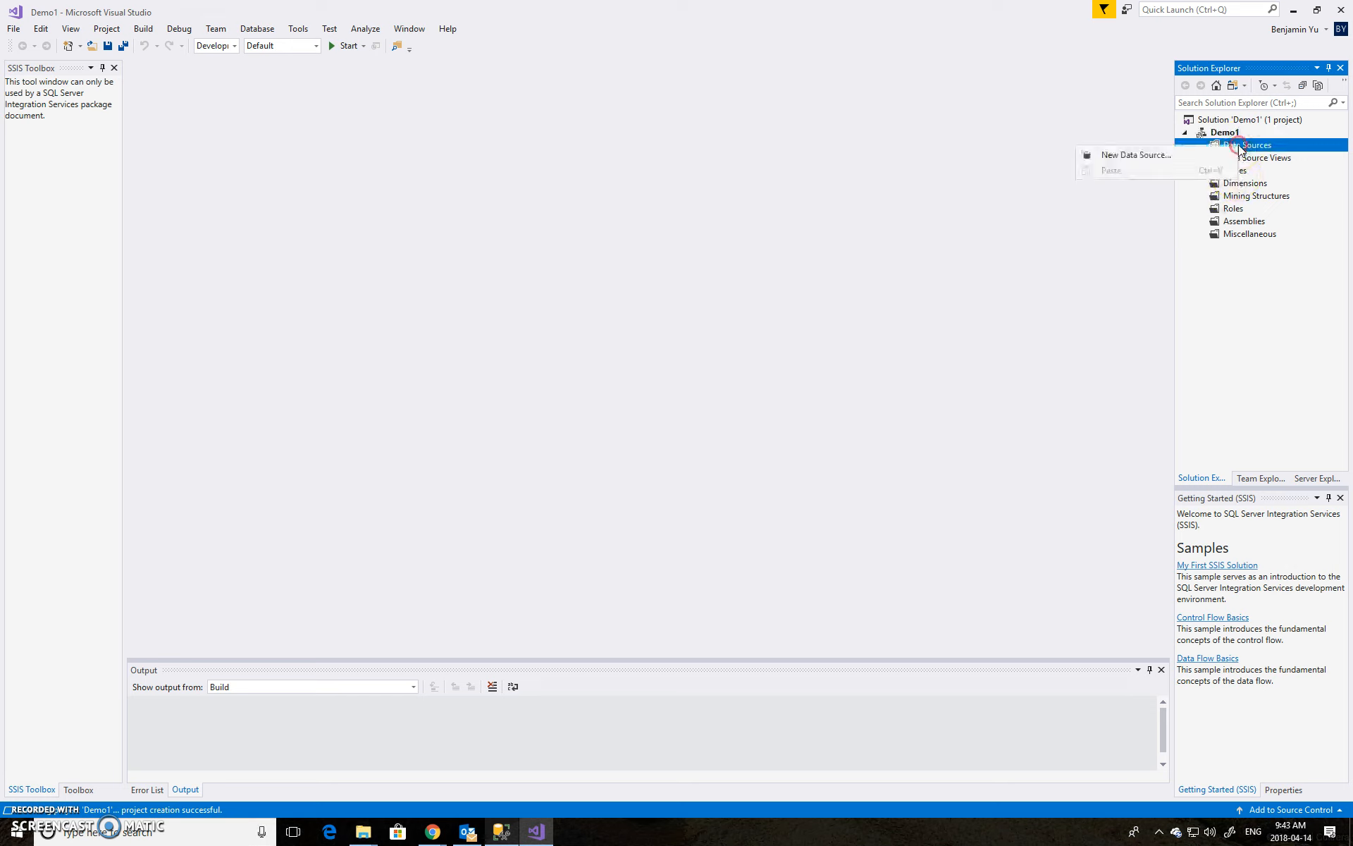
{"action": "left_click", "coordinate": [1225, 155]}
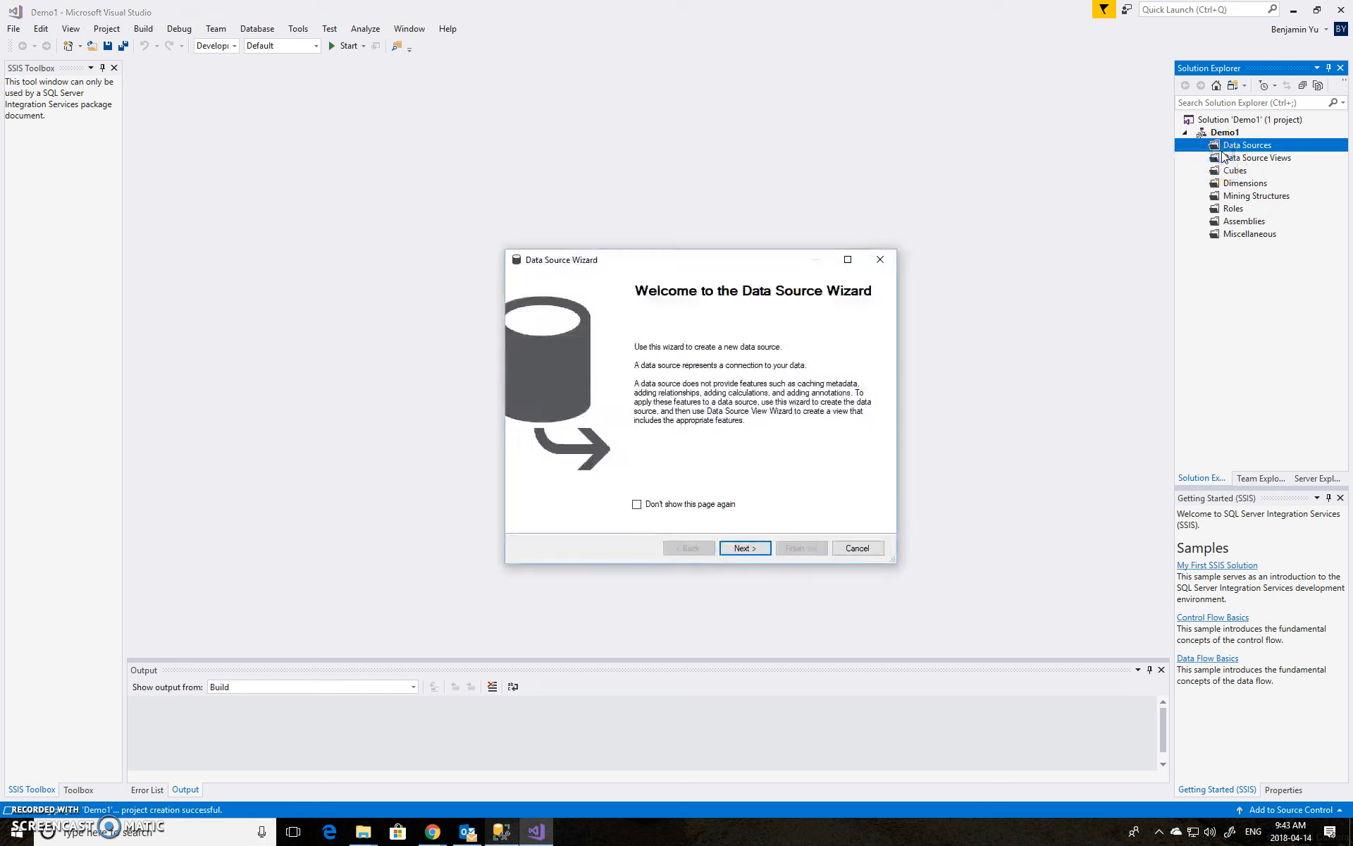
{"action": "left_click", "coordinate": [739, 553]}
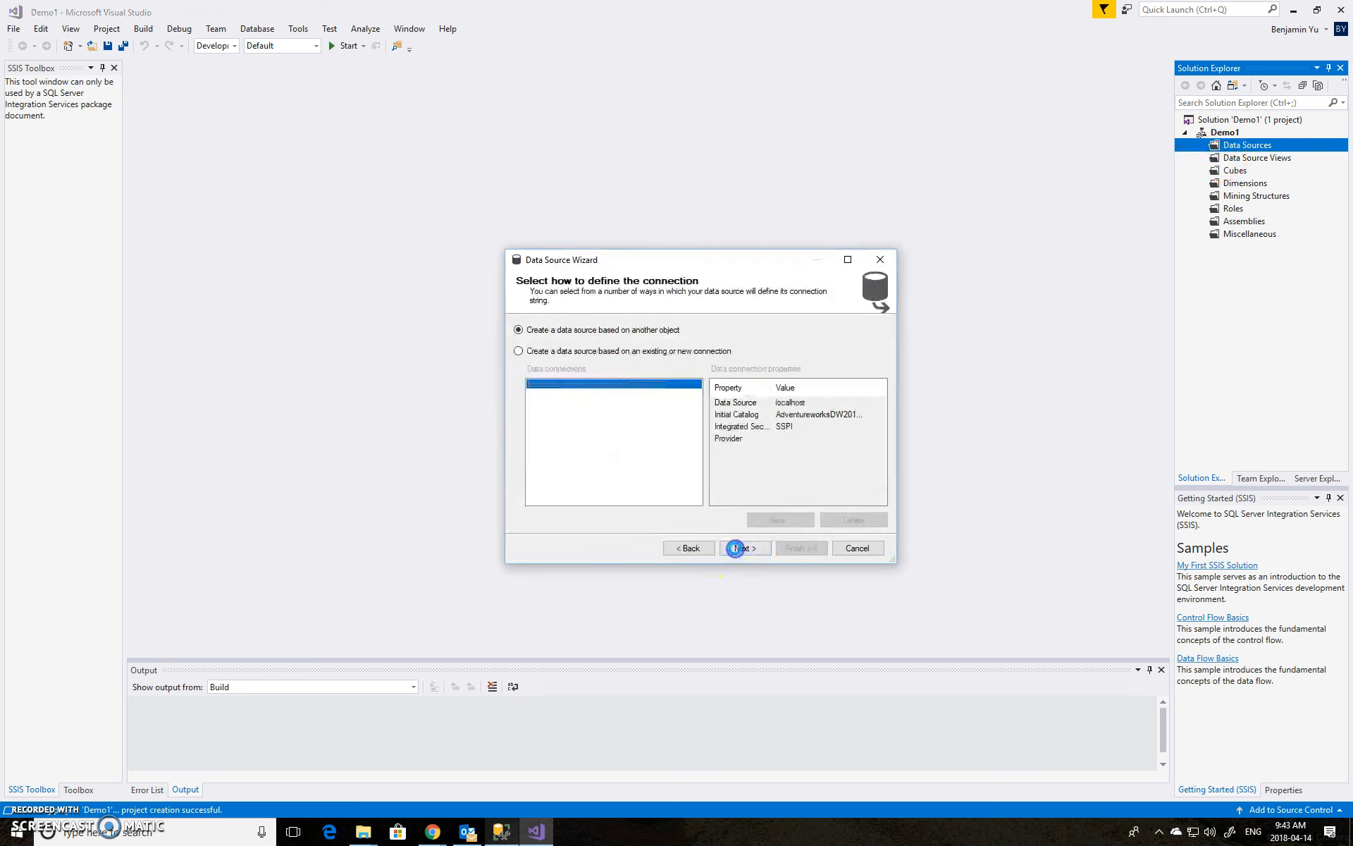
{"action": "left_click", "coordinate": [653, 352]}
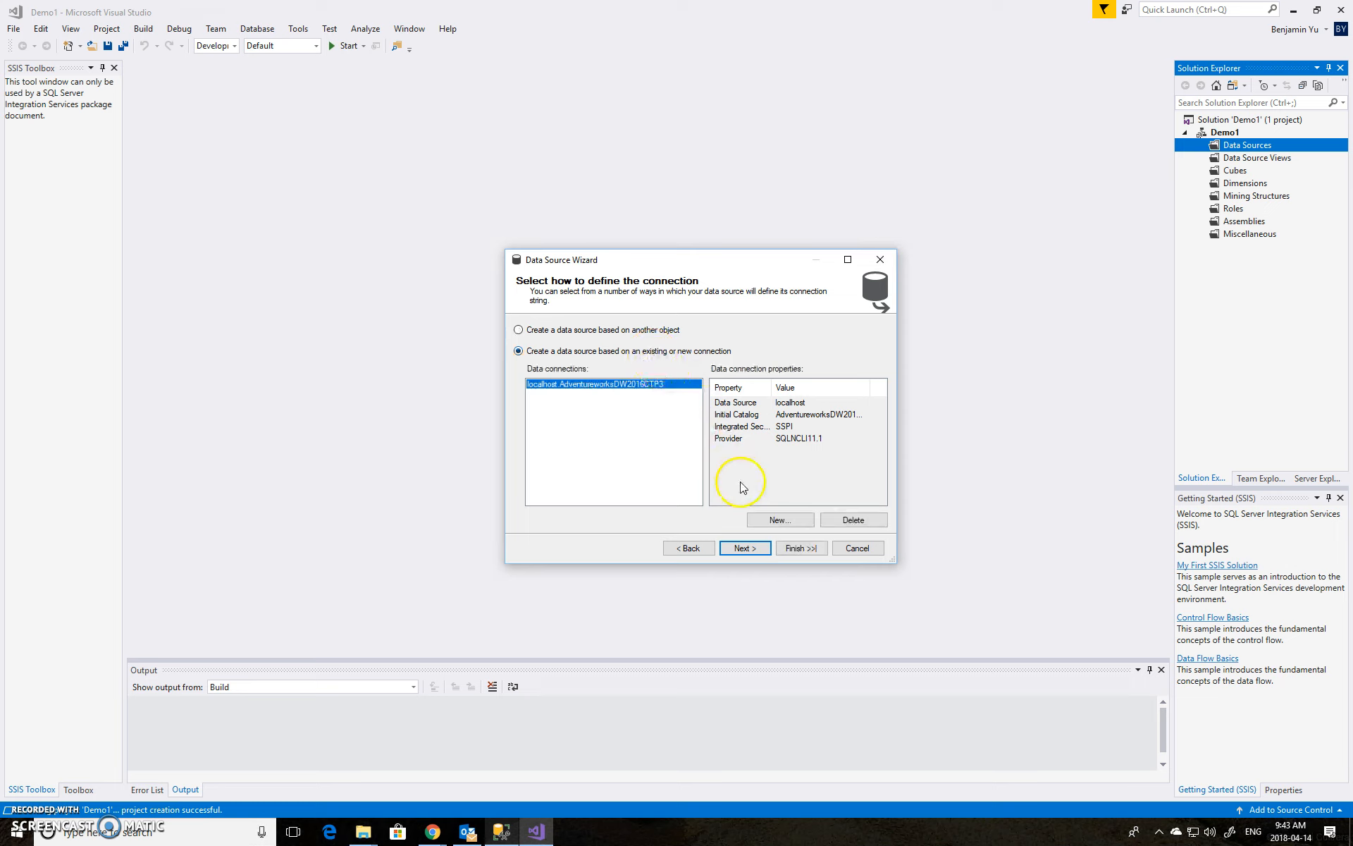
{"action": "left_click", "coordinate": [745, 549]}
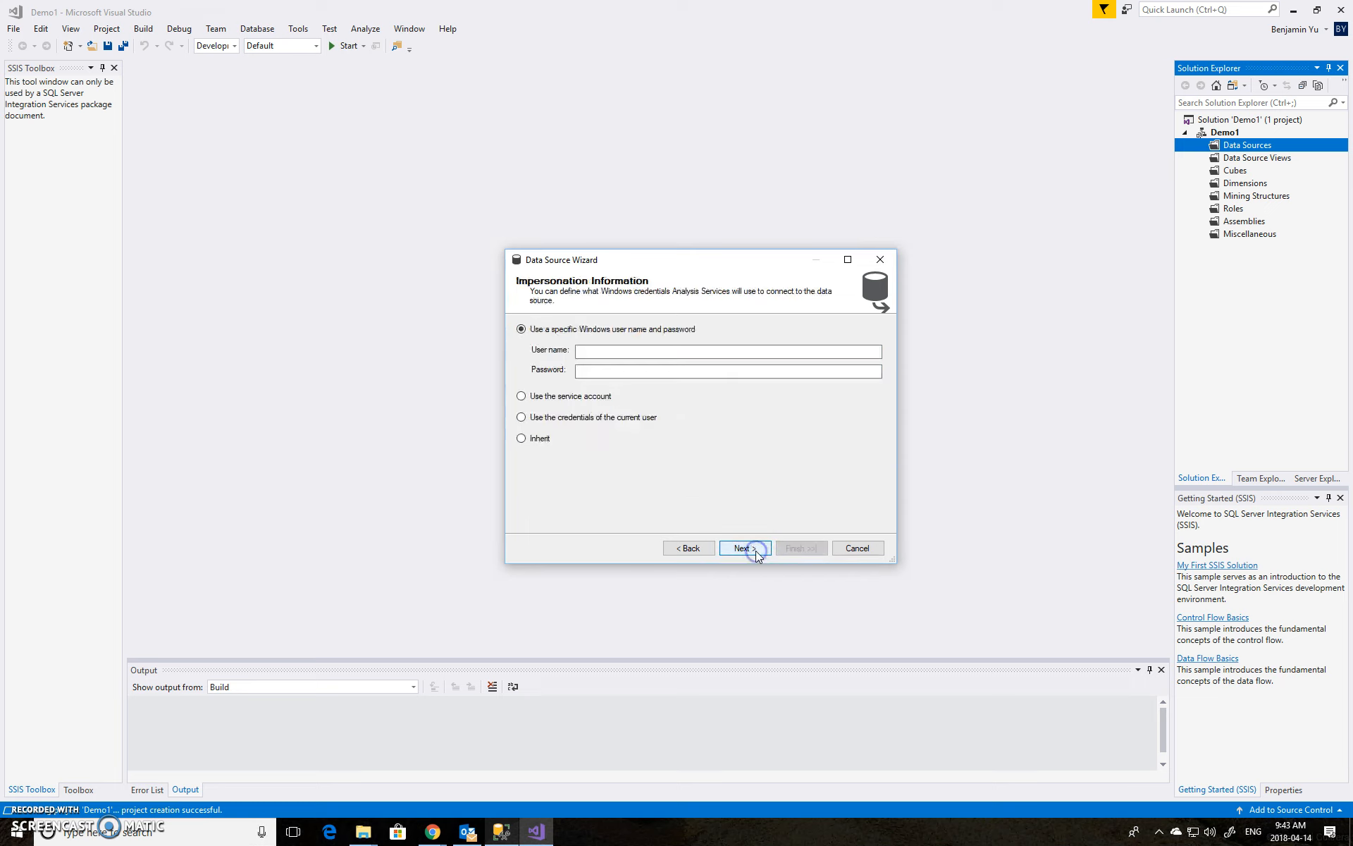
Enter a specific Windows user name and the account password for impersonation, then finish the data source wizard
{"action": "left_click", "coordinate": [635, 354]}
{"action": "type", "text": "b"}
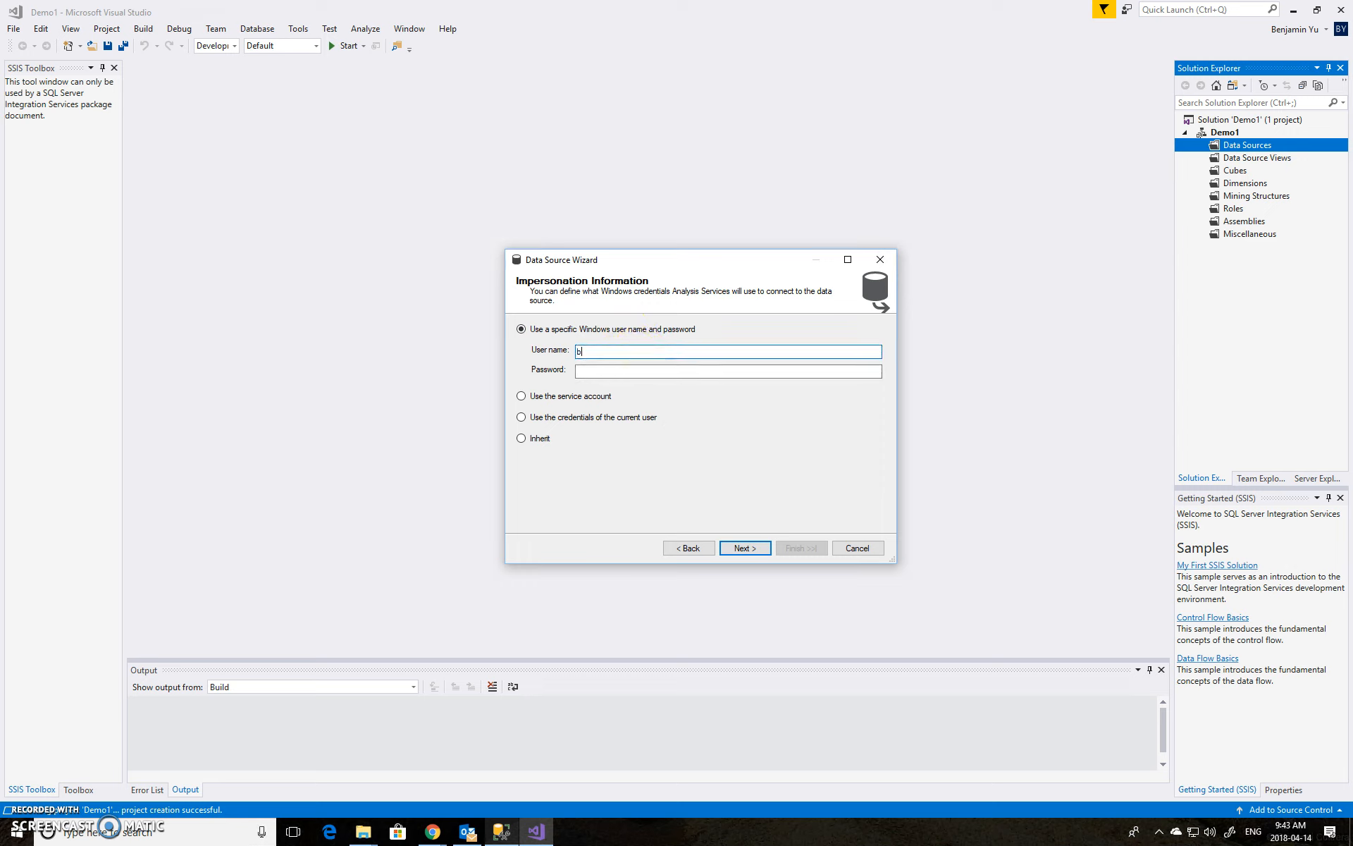
{"action": "key", "text": "Tab"}
{"action": "type", "text": "************"}
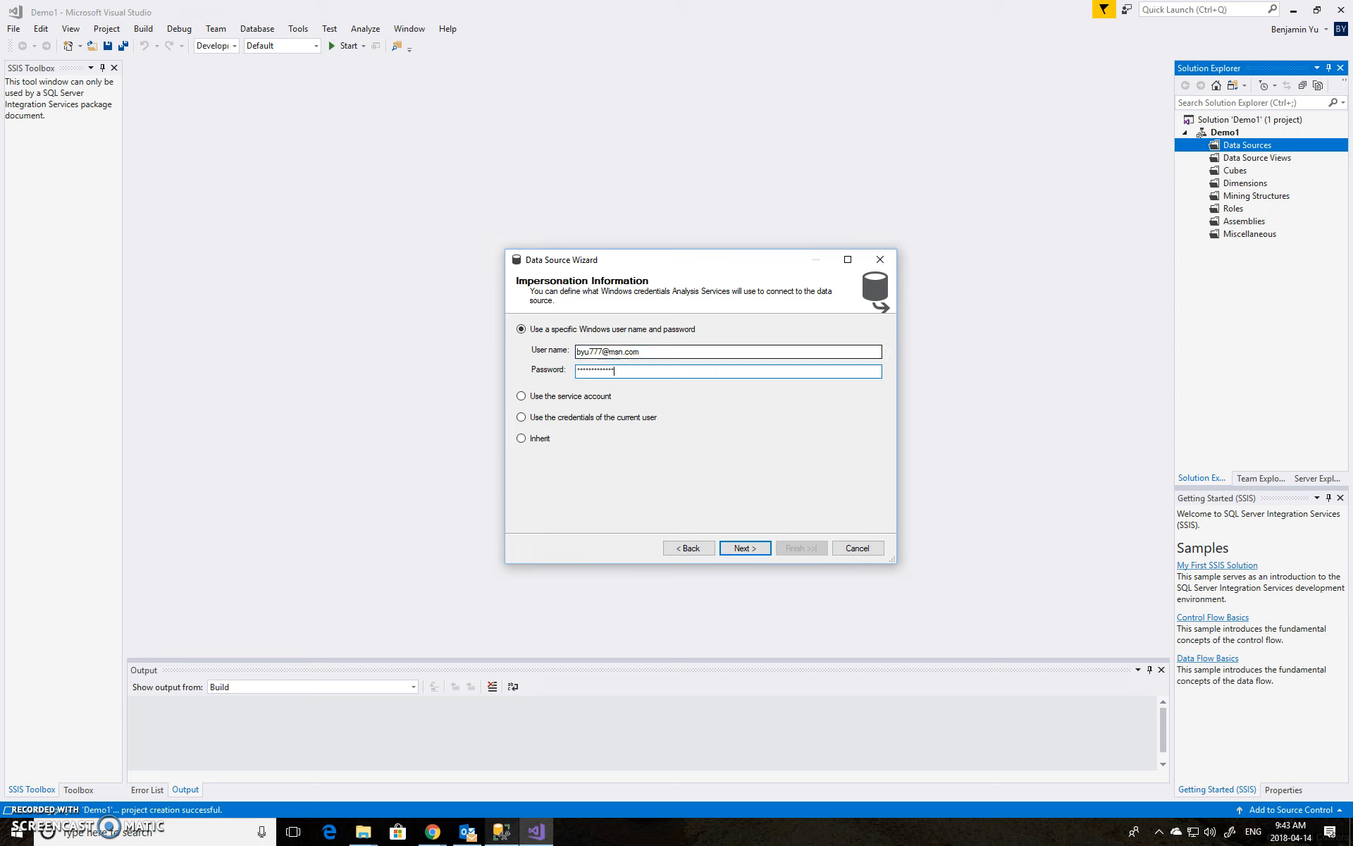
{"action": "left_click", "coordinate": [746, 548]}
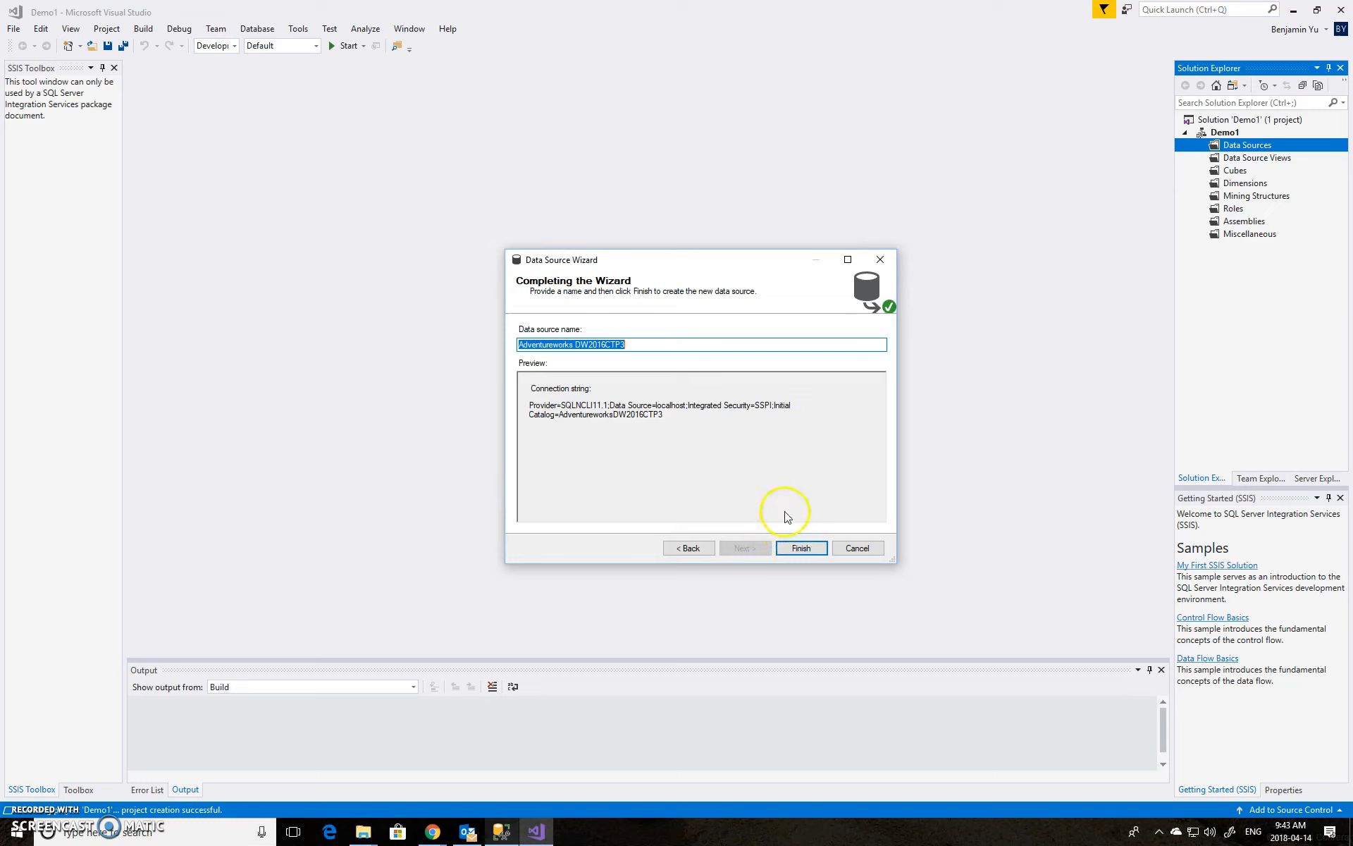
{"action": "left_click", "coordinate": [801, 554]}
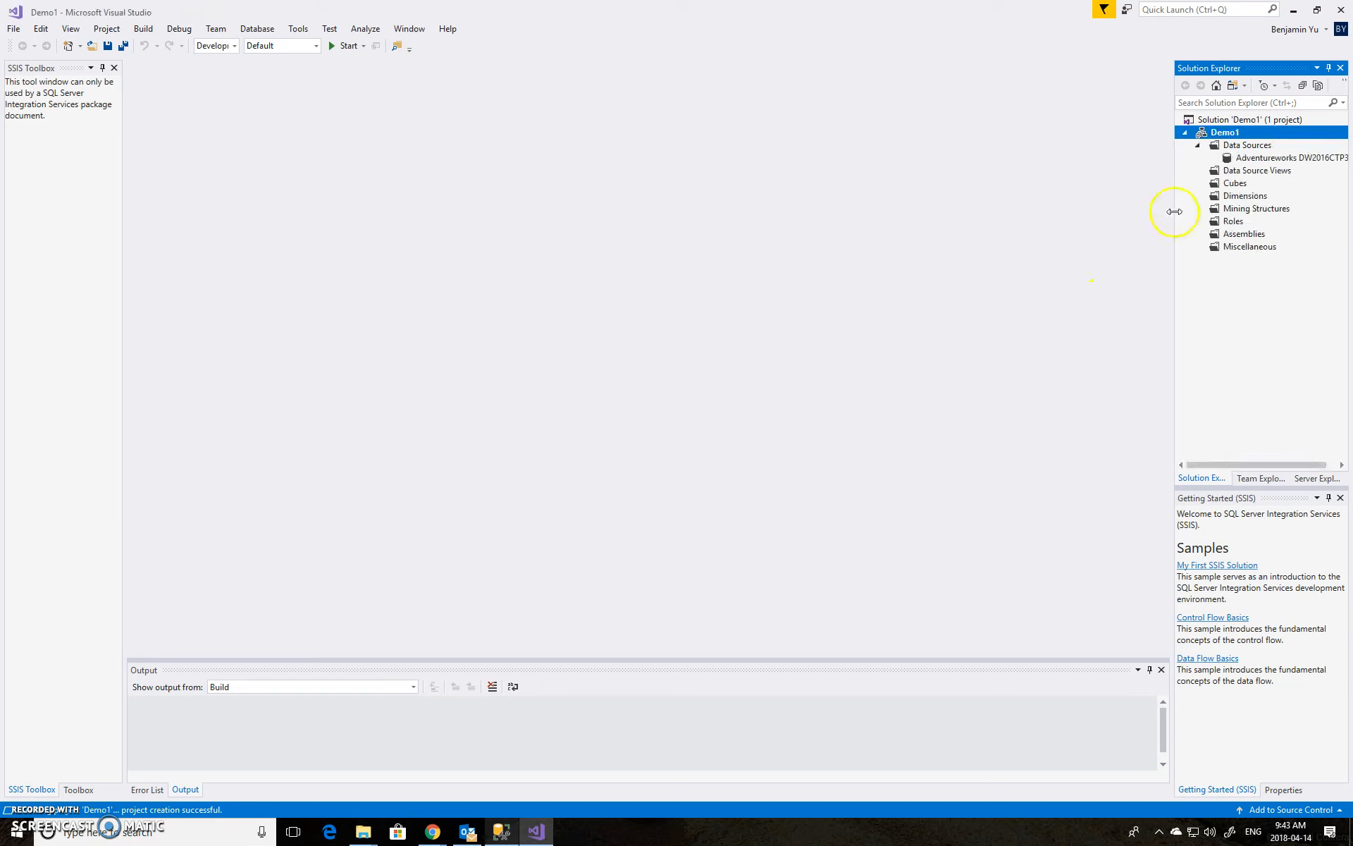
Start a new data source view on the AdventureworksDW2016CTP3 data source and include the FactInternetSales table
{"action": "right_click", "coordinate": [1244, 173]}
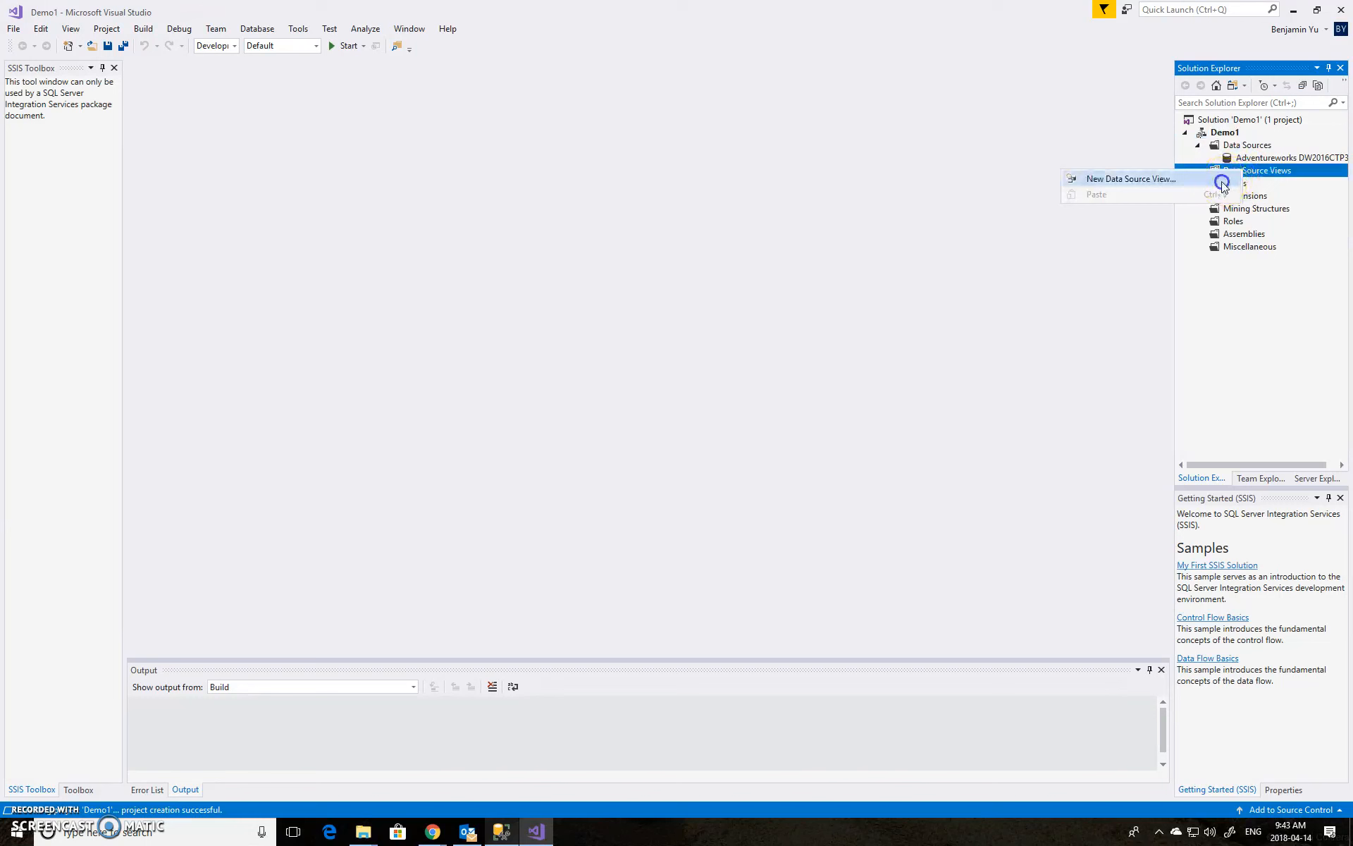
{"action": "left_click", "coordinate": [1221, 181]}
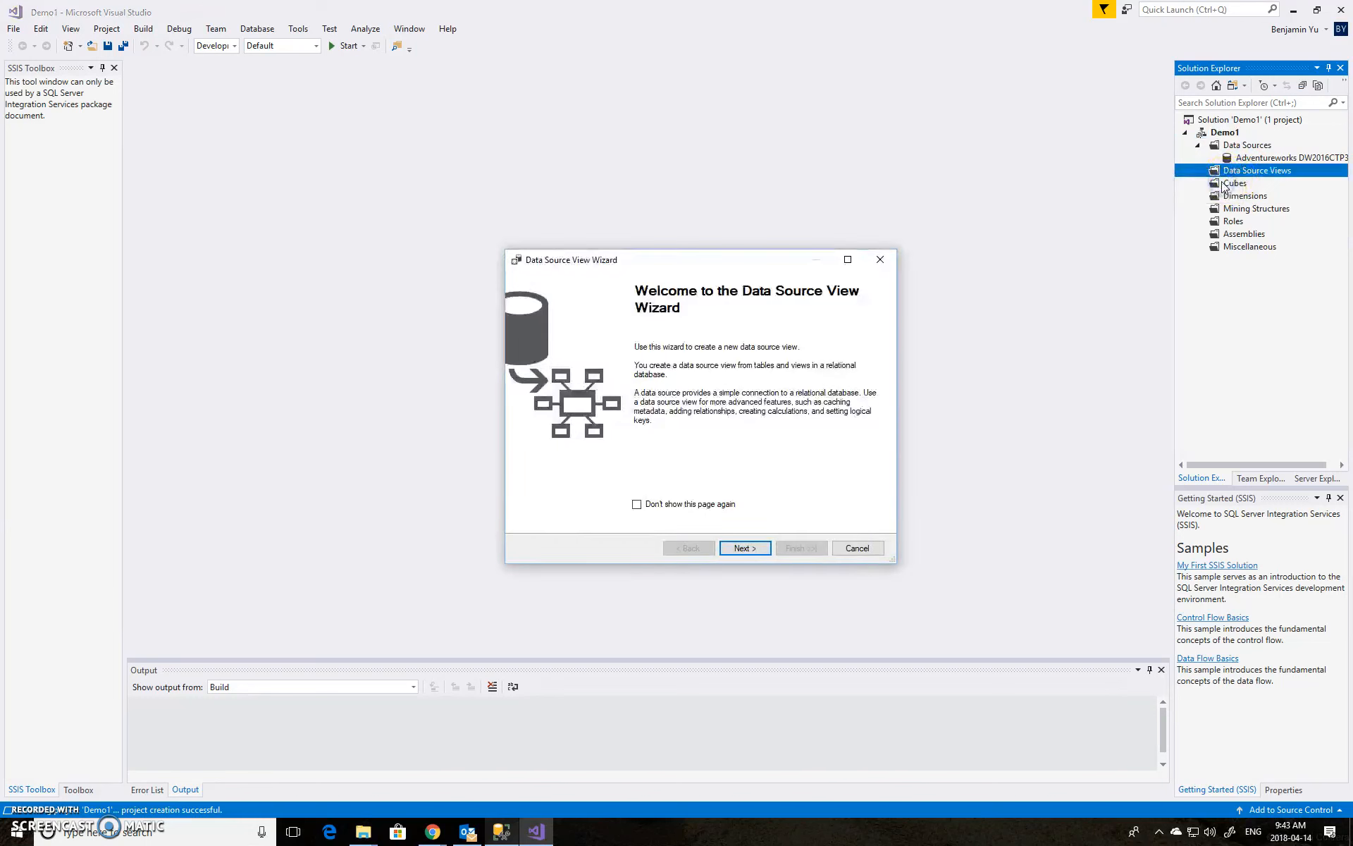
{"action": "left_click", "coordinate": [744, 548]}
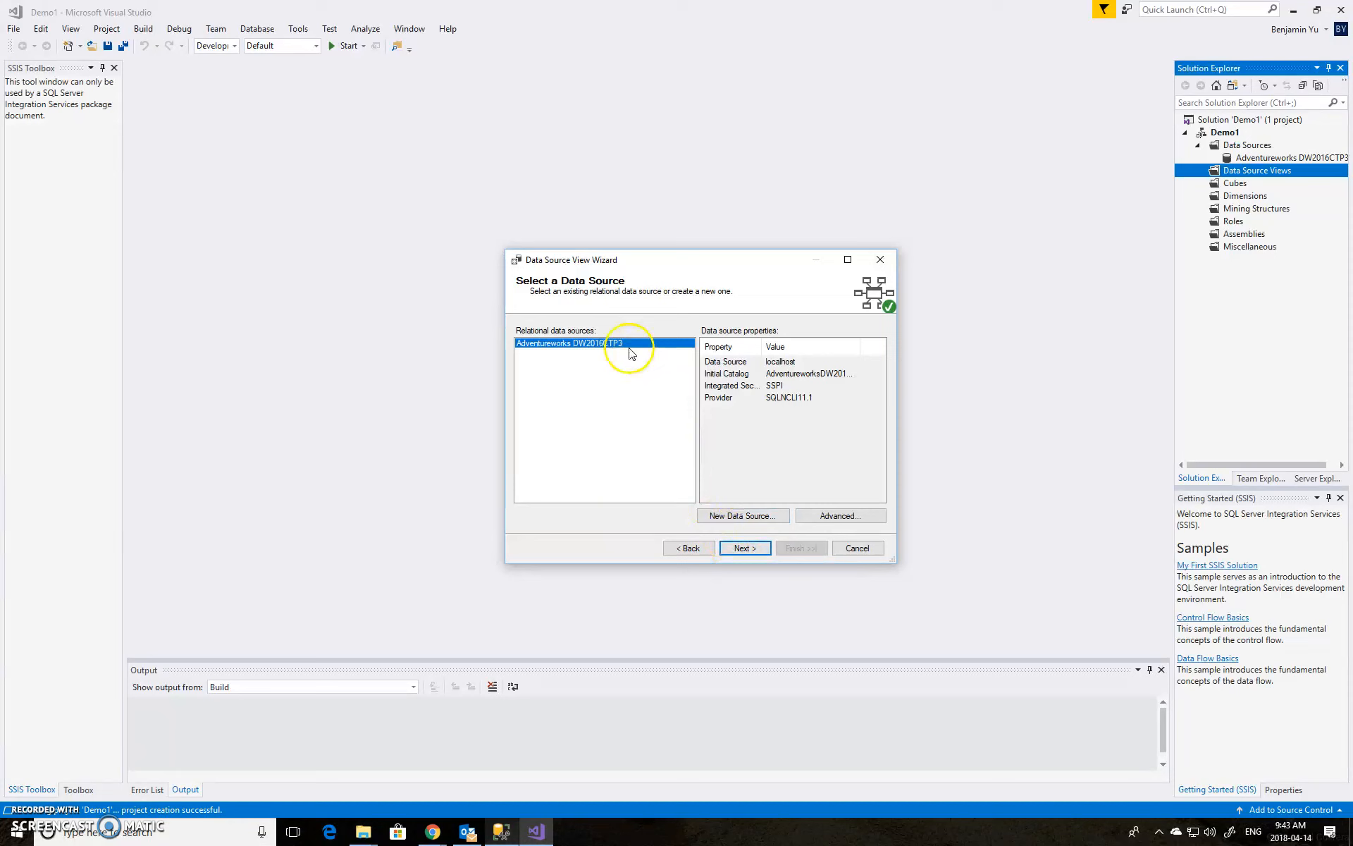
{"action": "left_click", "coordinate": [746, 549]}
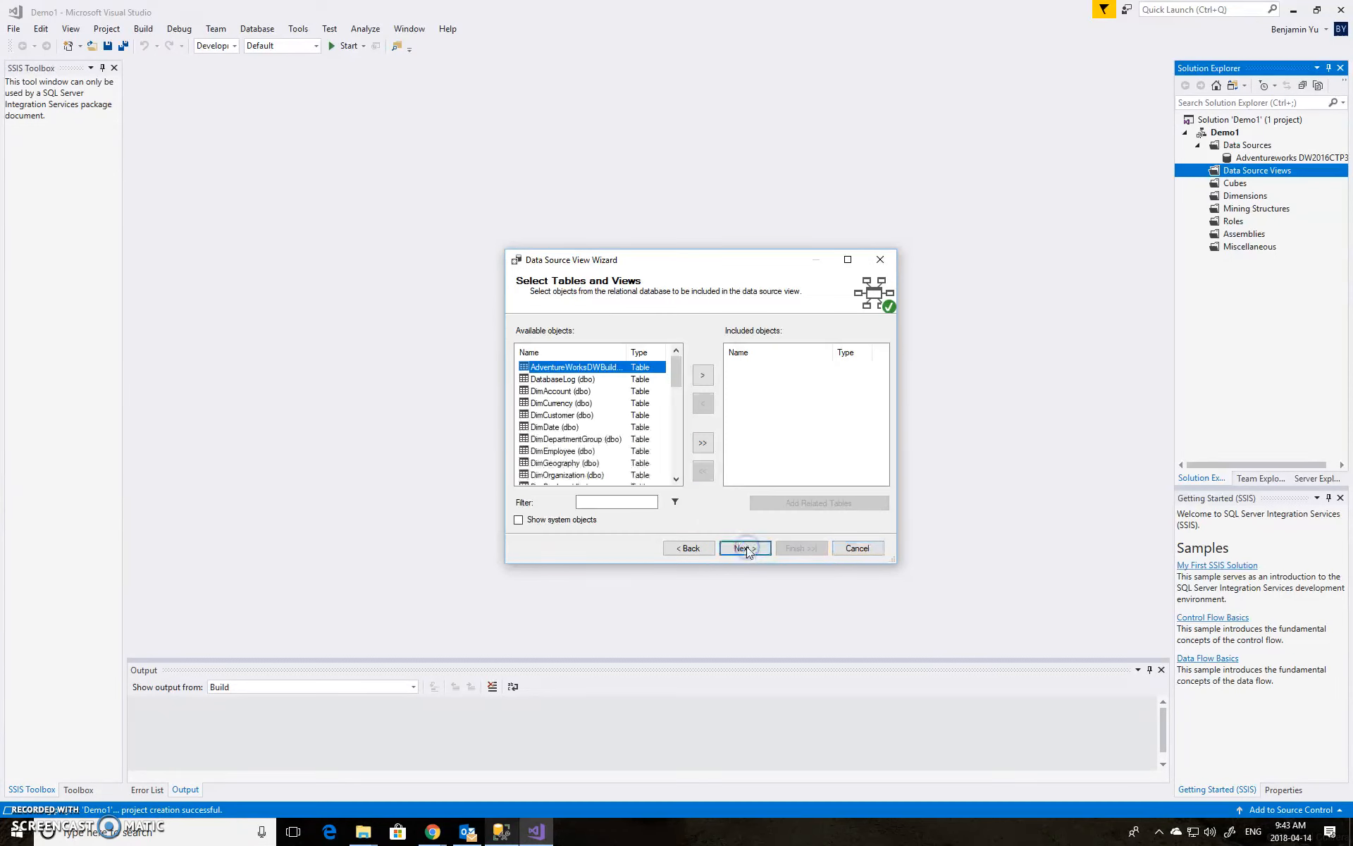
{"action": "left_click", "coordinate": [678, 457]}
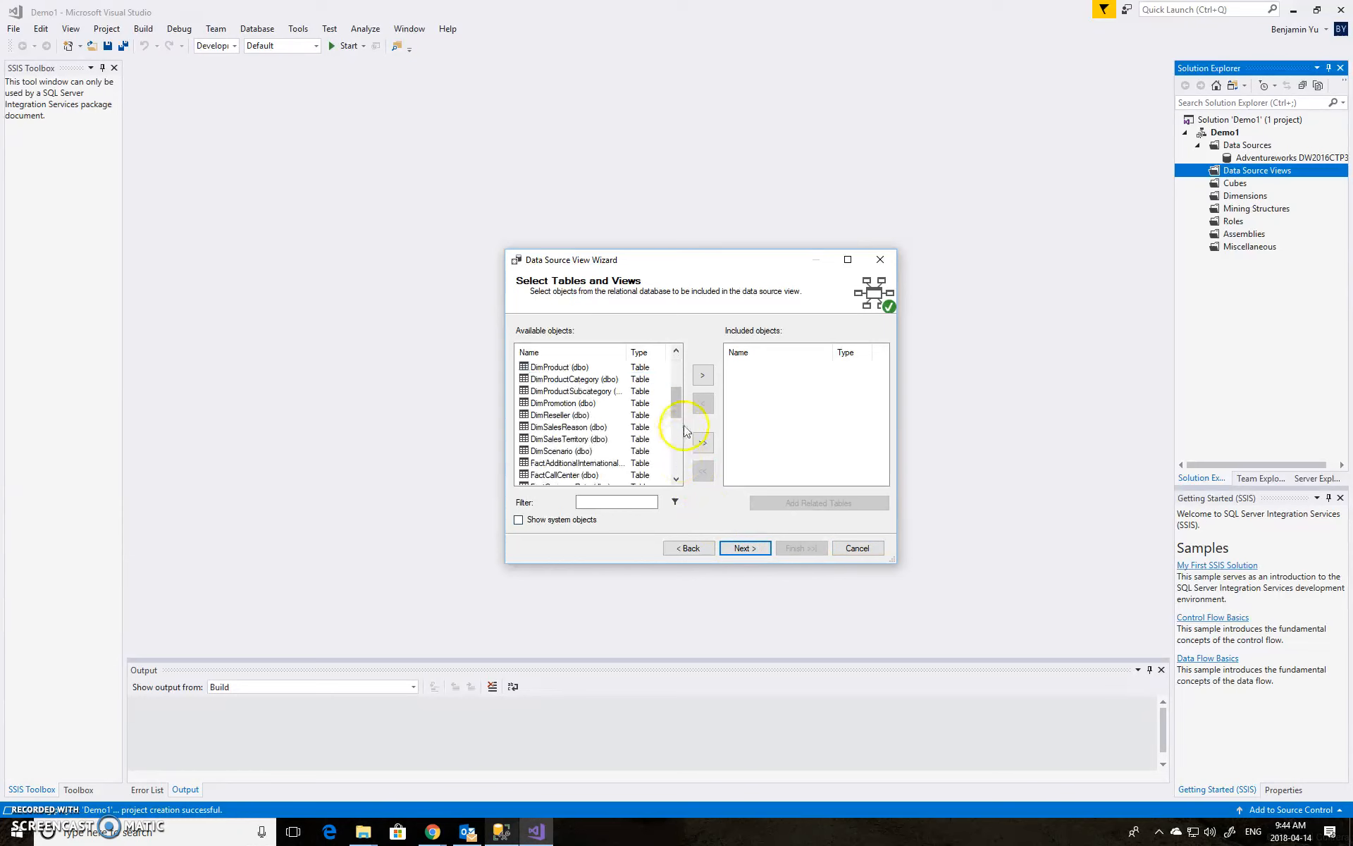
{"action": "left_click_drag", "start_coordinate": [675, 405], "coordinate": [676, 415]}
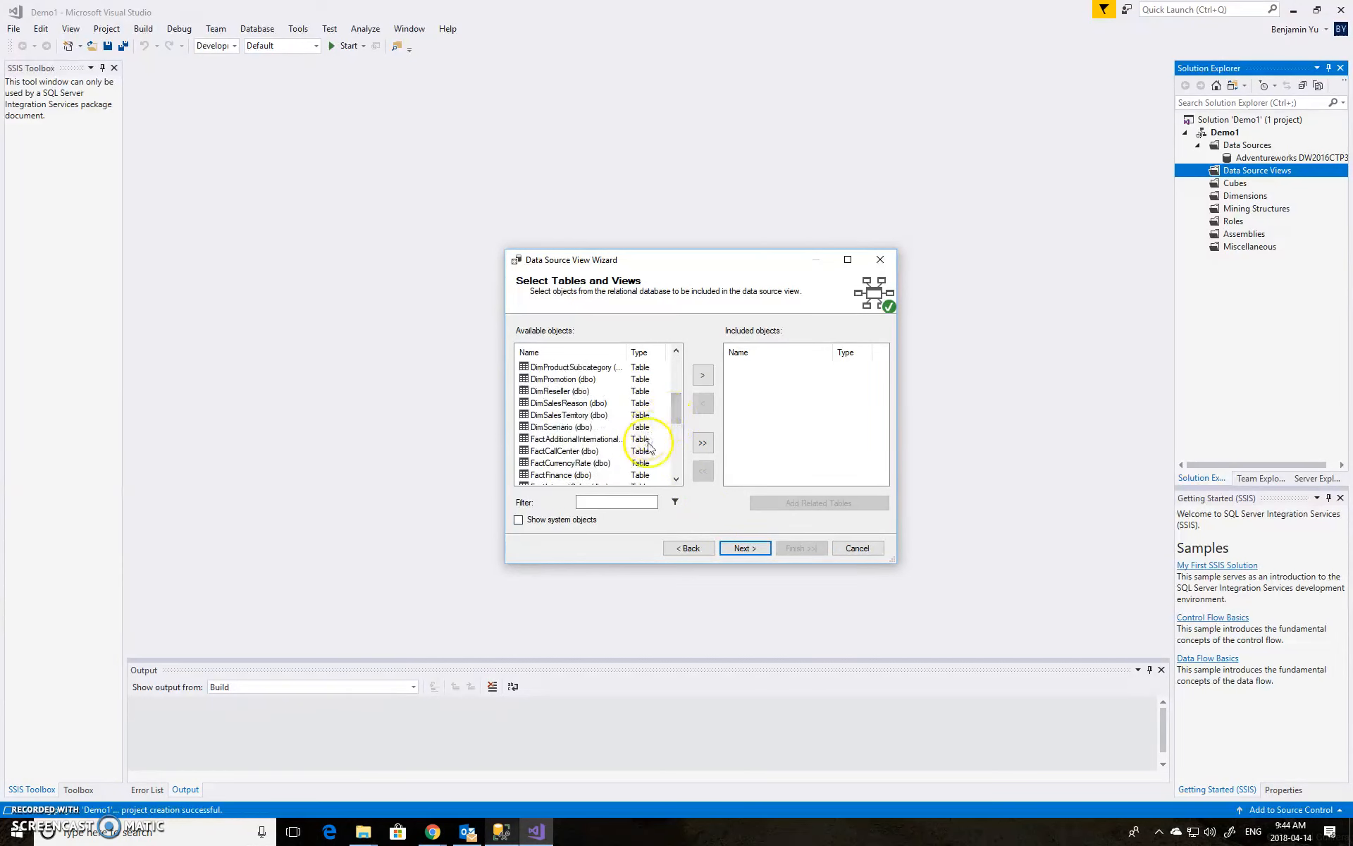
{"action": "left_click", "coordinate": [676, 479]}
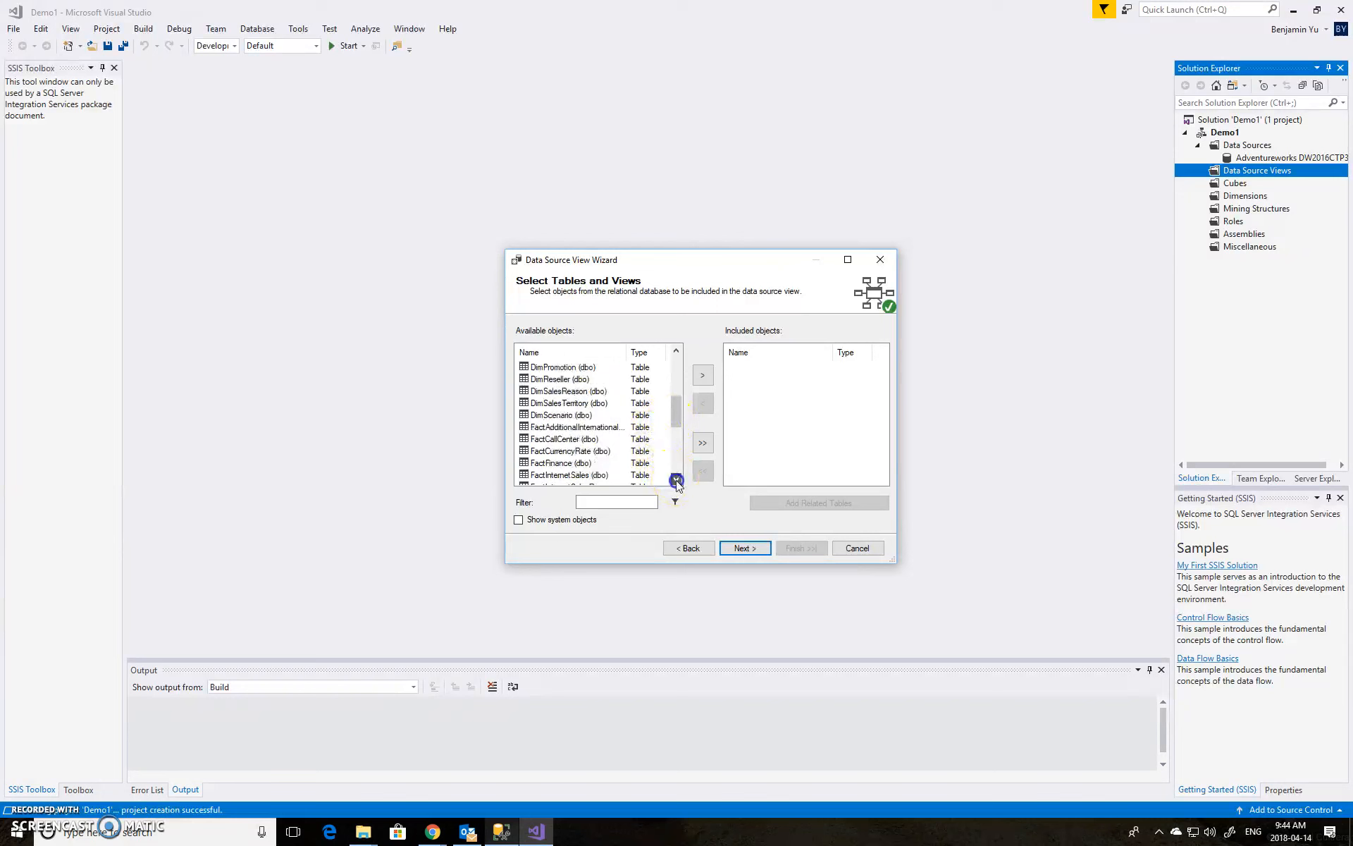
{"action": "left_click", "coordinate": [584, 476]}
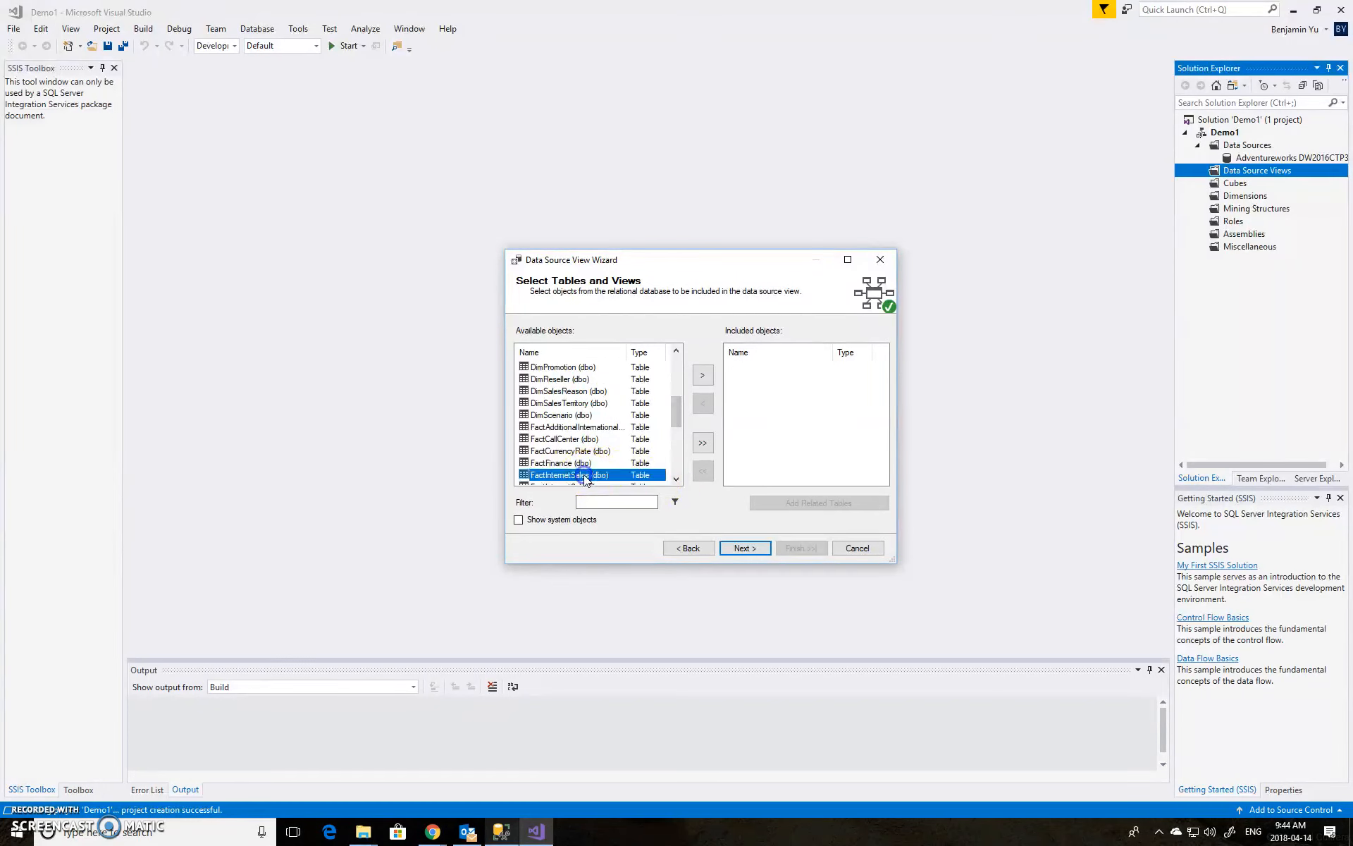
{"action": "left_click", "coordinate": [703, 378]}
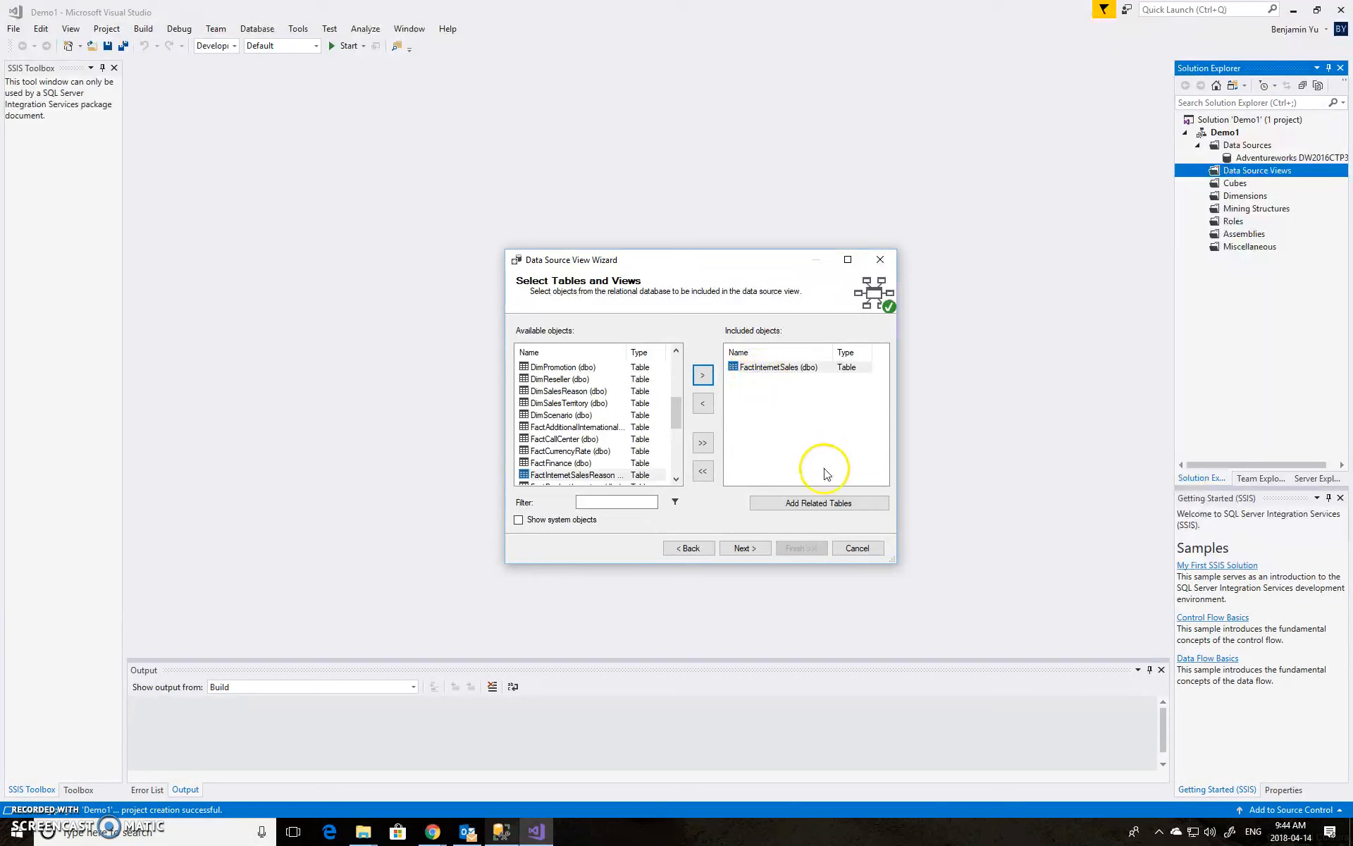
Add the related tables except FactInternetSalesReason and finish the data source view wizard
{"action": "left_click", "coordinate": [820, 502]}
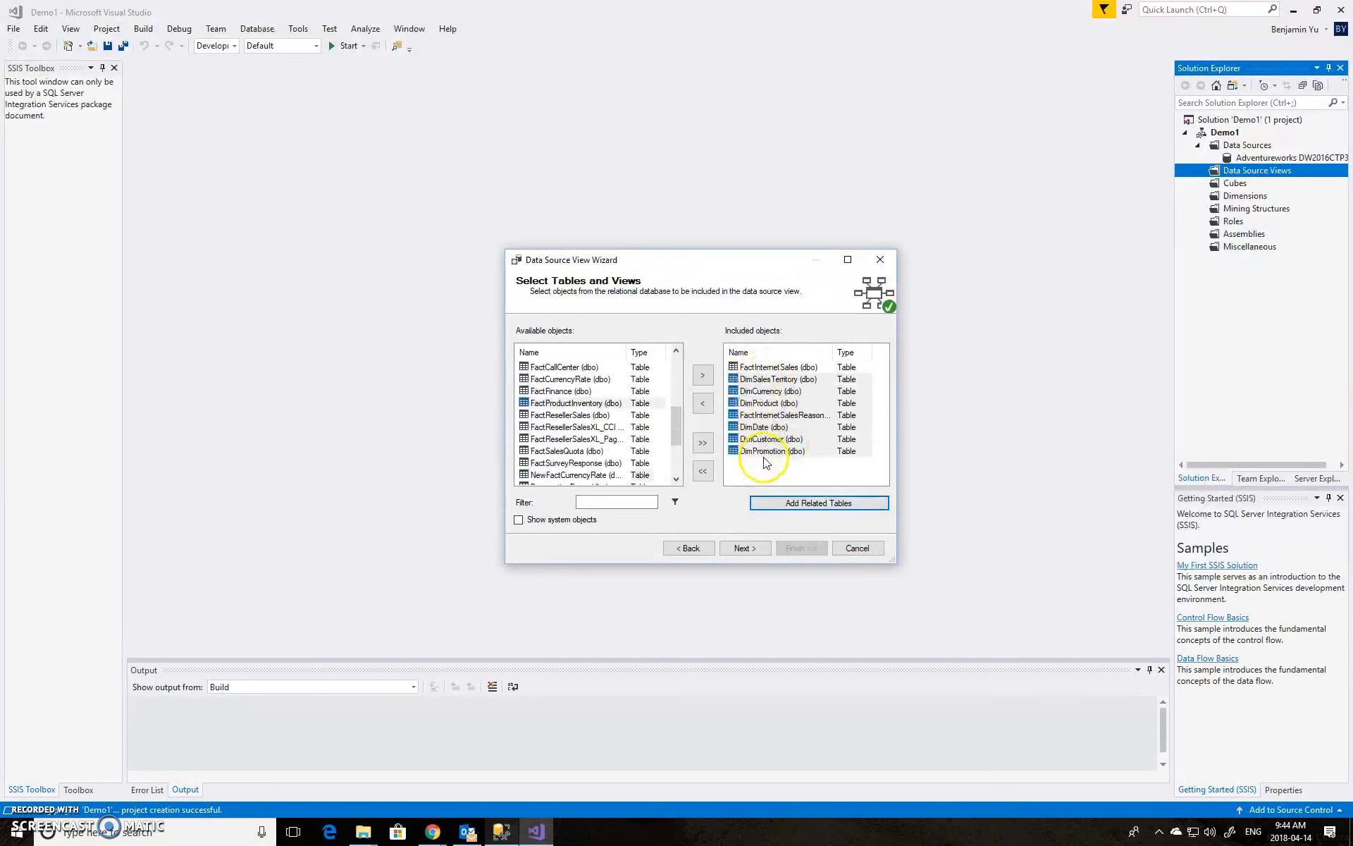
{"action": "left_click", "coordinate": [769, 416]}
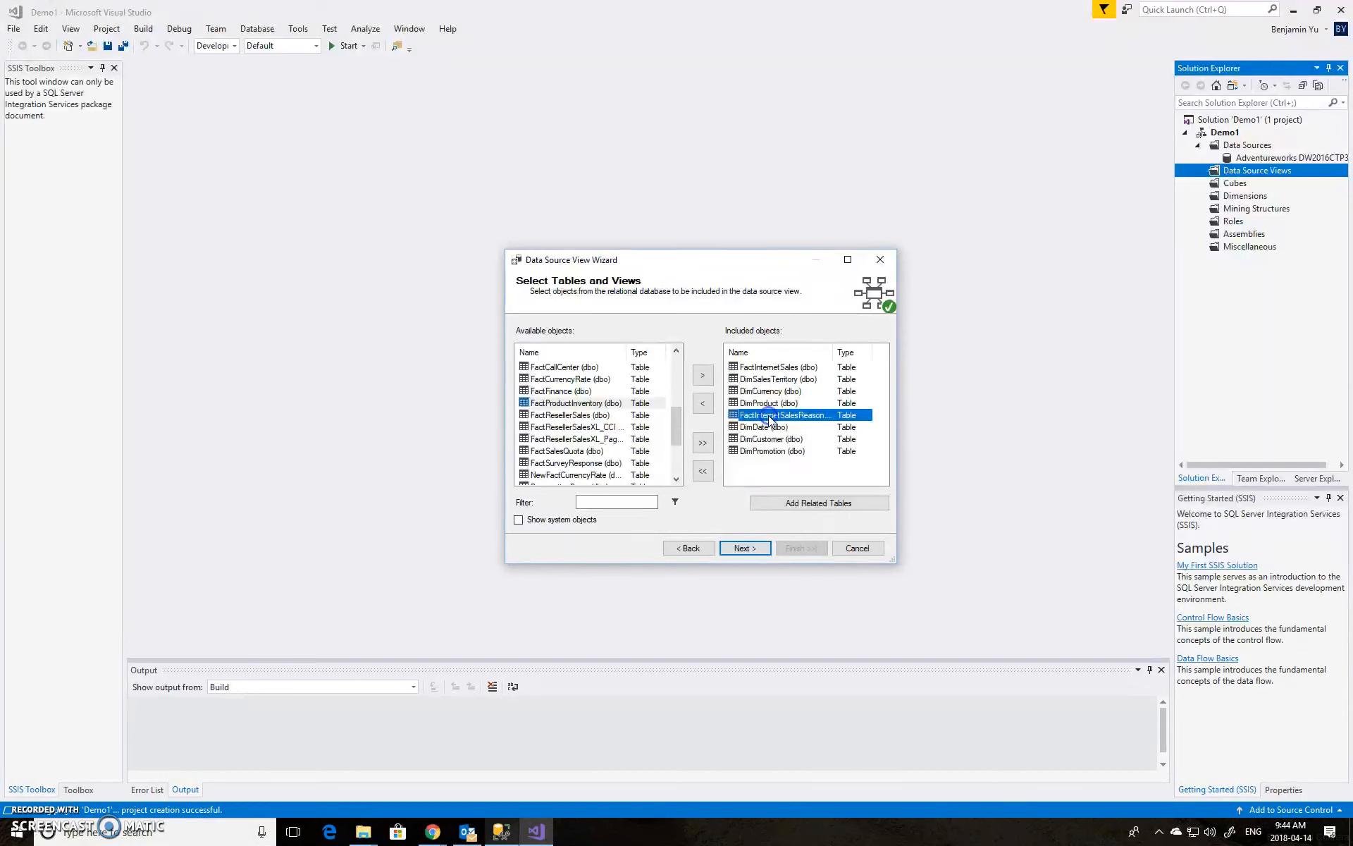
{"action": "left_click", "coordinate": [703, 406]}
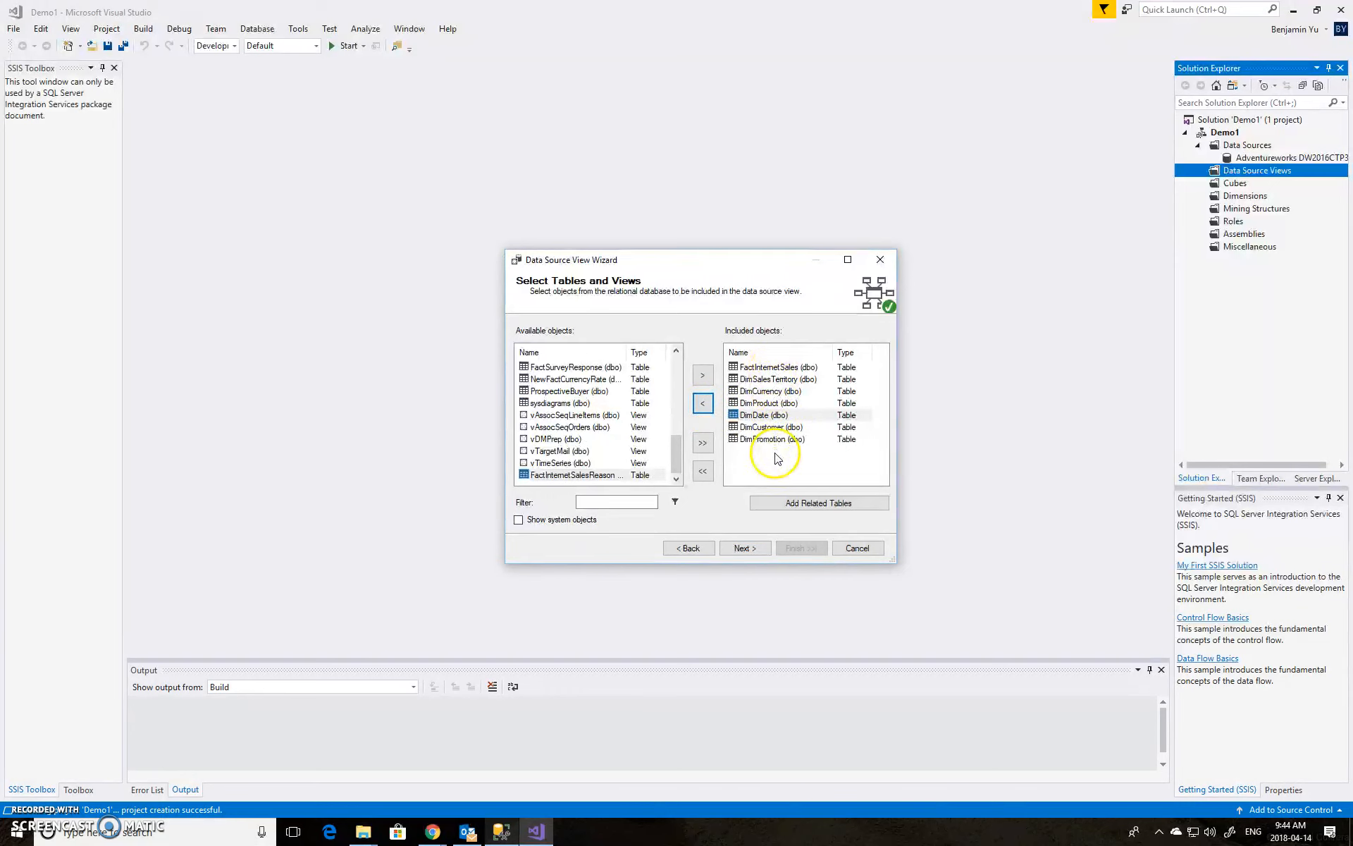
{"action": "left_click", "coordinate": [757, 549]}
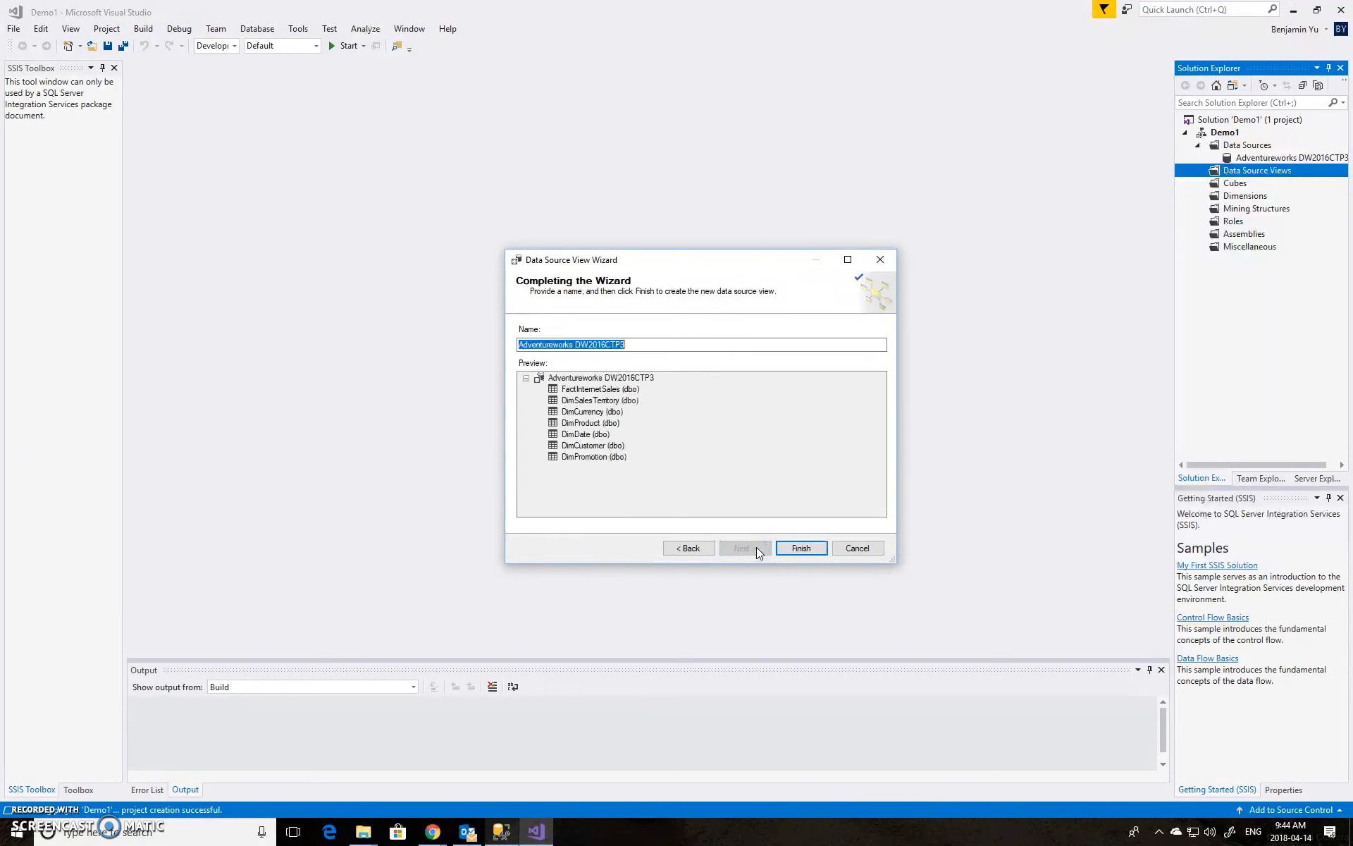
{"action": "left_click", "coordinate": [794, 549]}
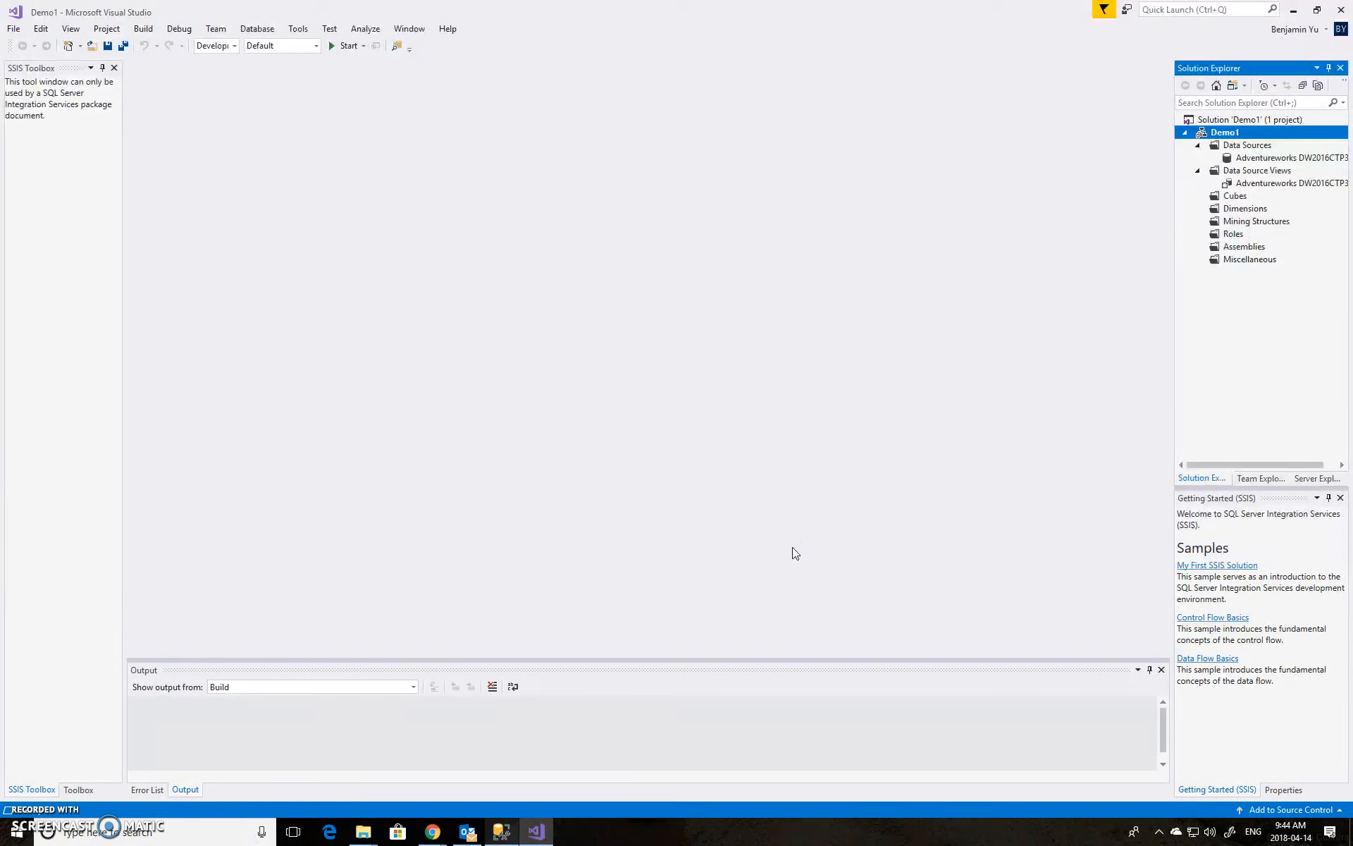
Open the data source view diagram and start the Cube Wizard from the Cubes folder
{"action": "left_click", "coordinate": [978, 372]}
{"action": "double_click", "coordinate": [1251, 185]}
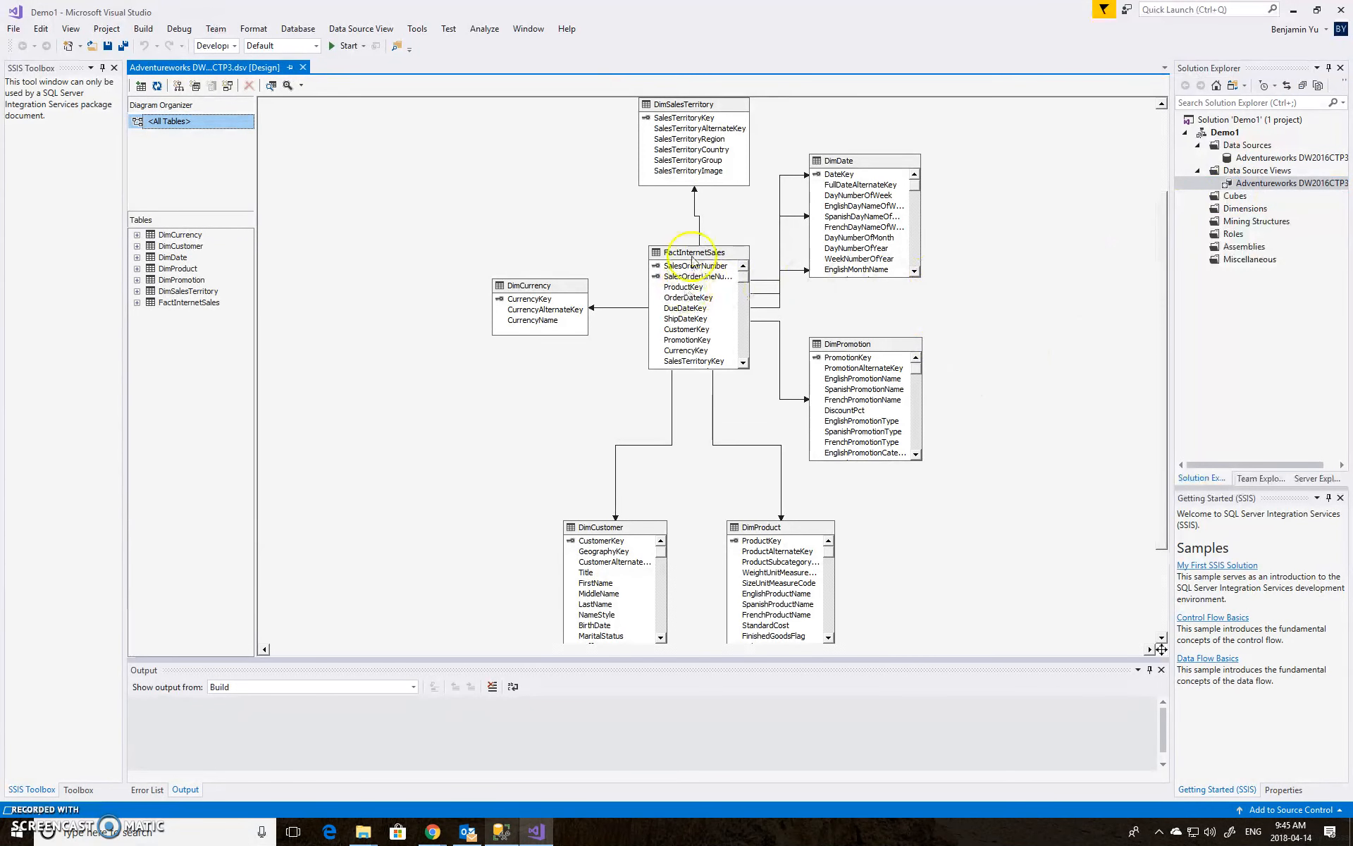
{"action": "left_click", "coordinate": [1231, 196]}
{"action": "right_click", "coordinate": [1231, 196]}
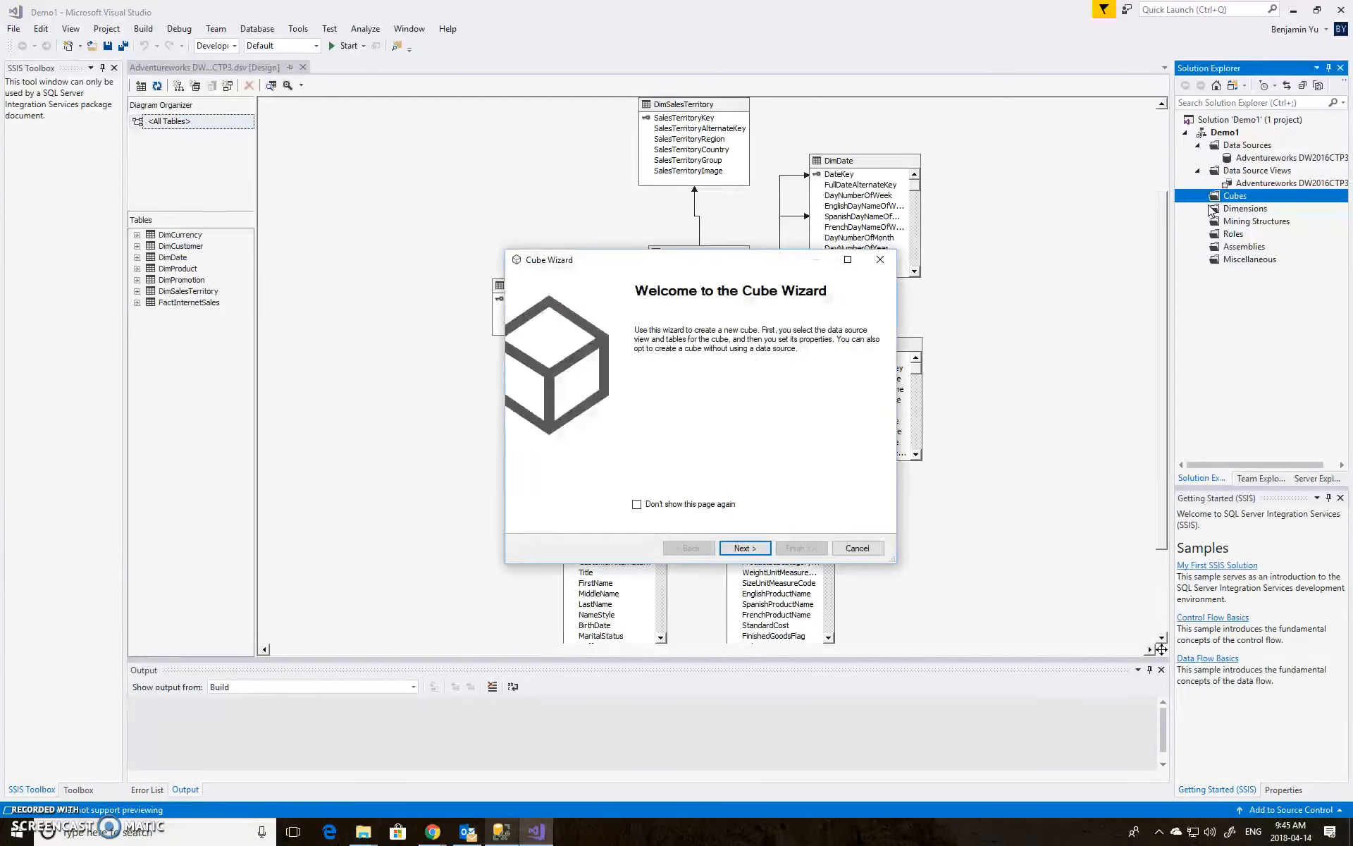
{"action": "left_click", "coordinate": [756, 548]}
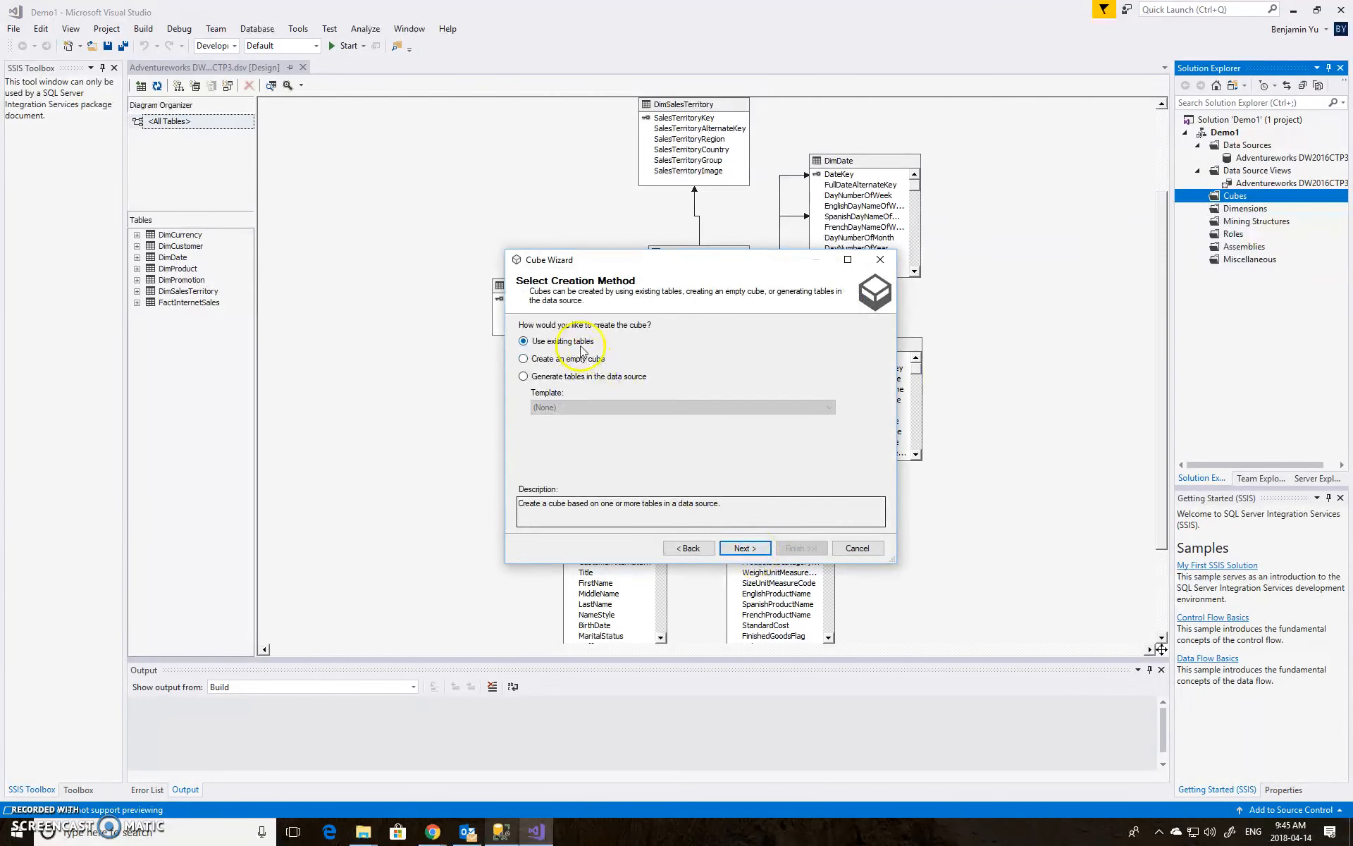
Build the cube from existing tables, choosing FactInternetSales as the measure group table and keeping all its measures
{"action": "left_click", "coordinate": [743, 553]}
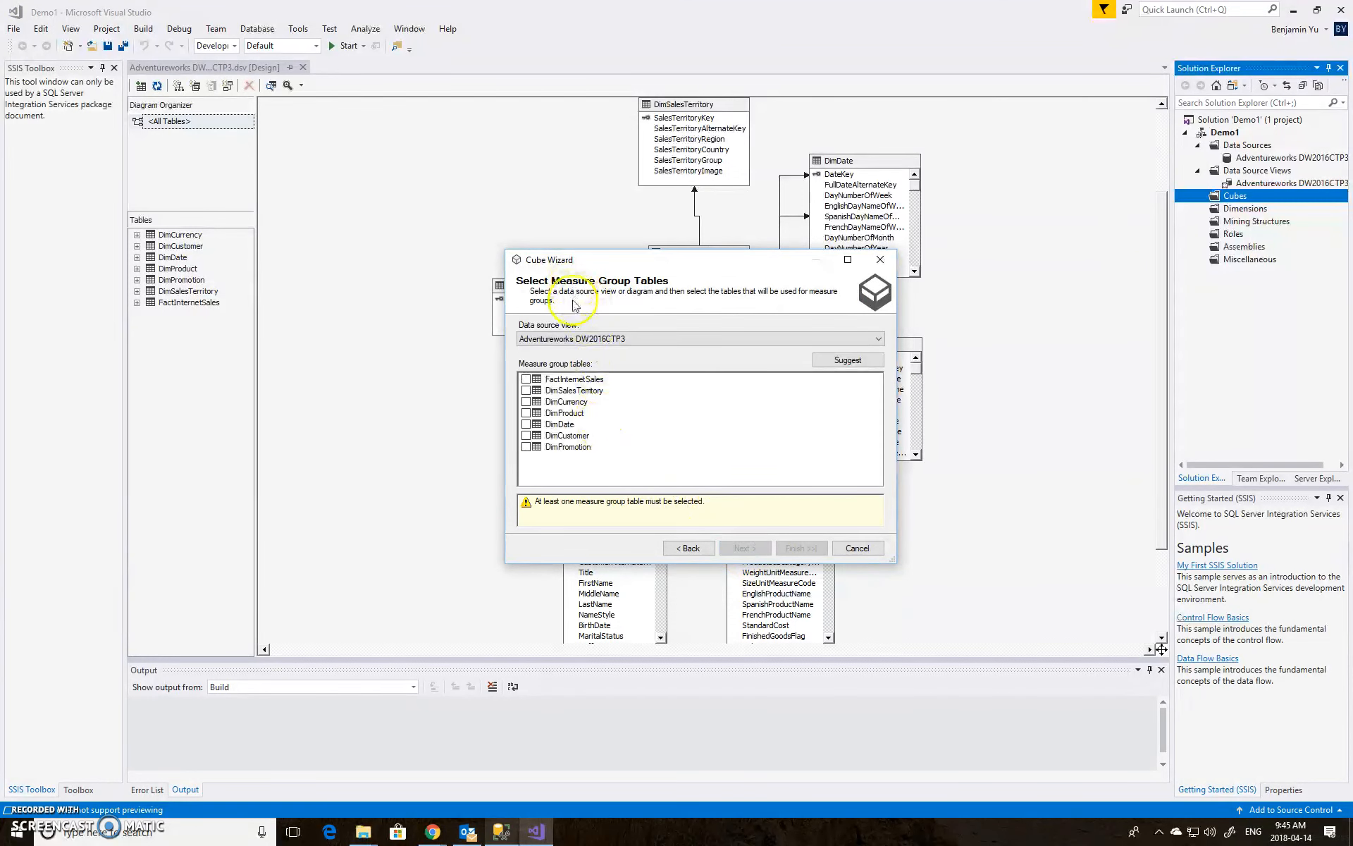
{"action": "left_click", "coordinate": [525, 379]}
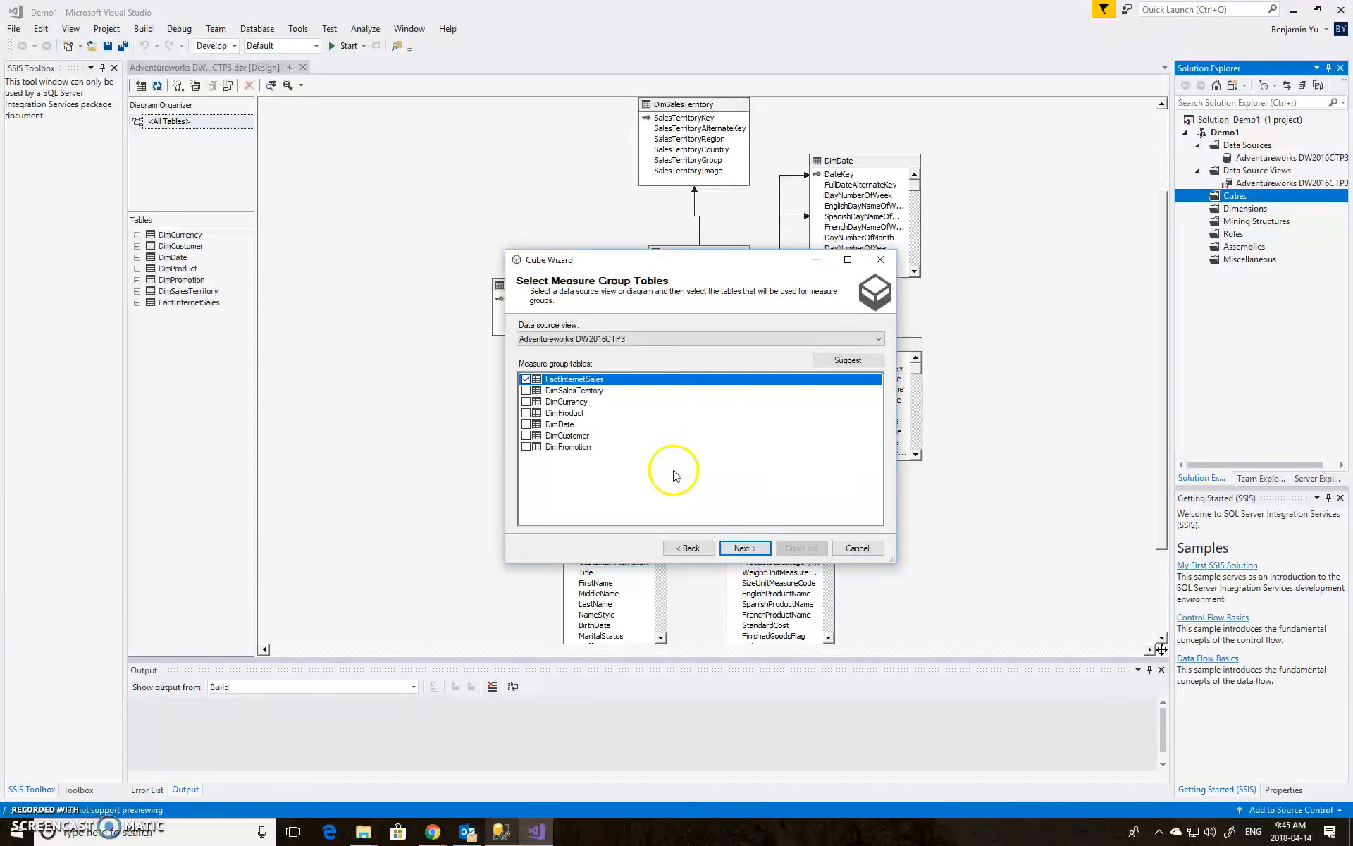
{"action": "left_click", "coordinate": [743, 549]}
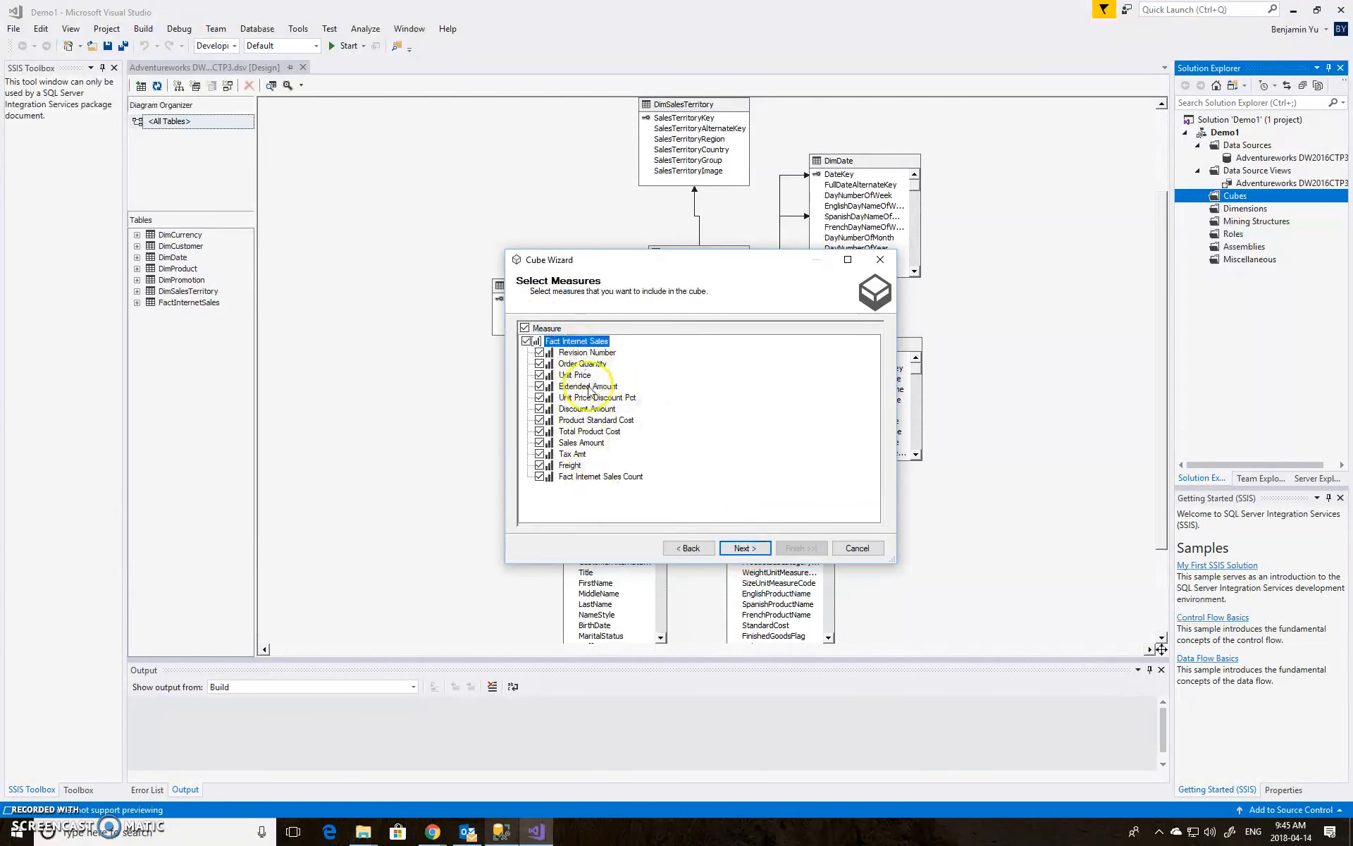
{"action": "left_click", "coordinate": [744, 548]}
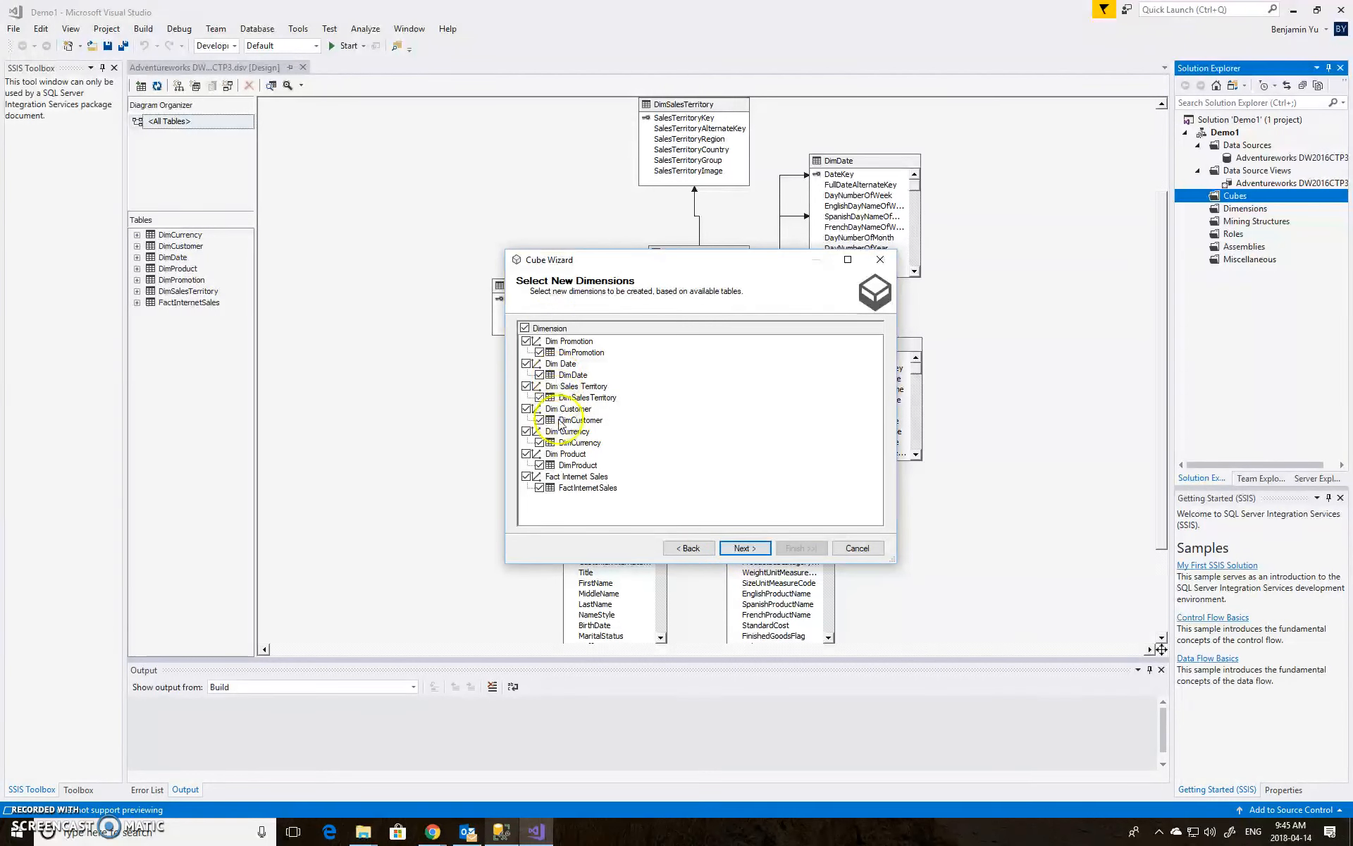
Exclude the Fact Internet Sales dimension and finish the Cube Wizard with the default cube name
{"action": "left_click", "coordinate": [527, 477]}
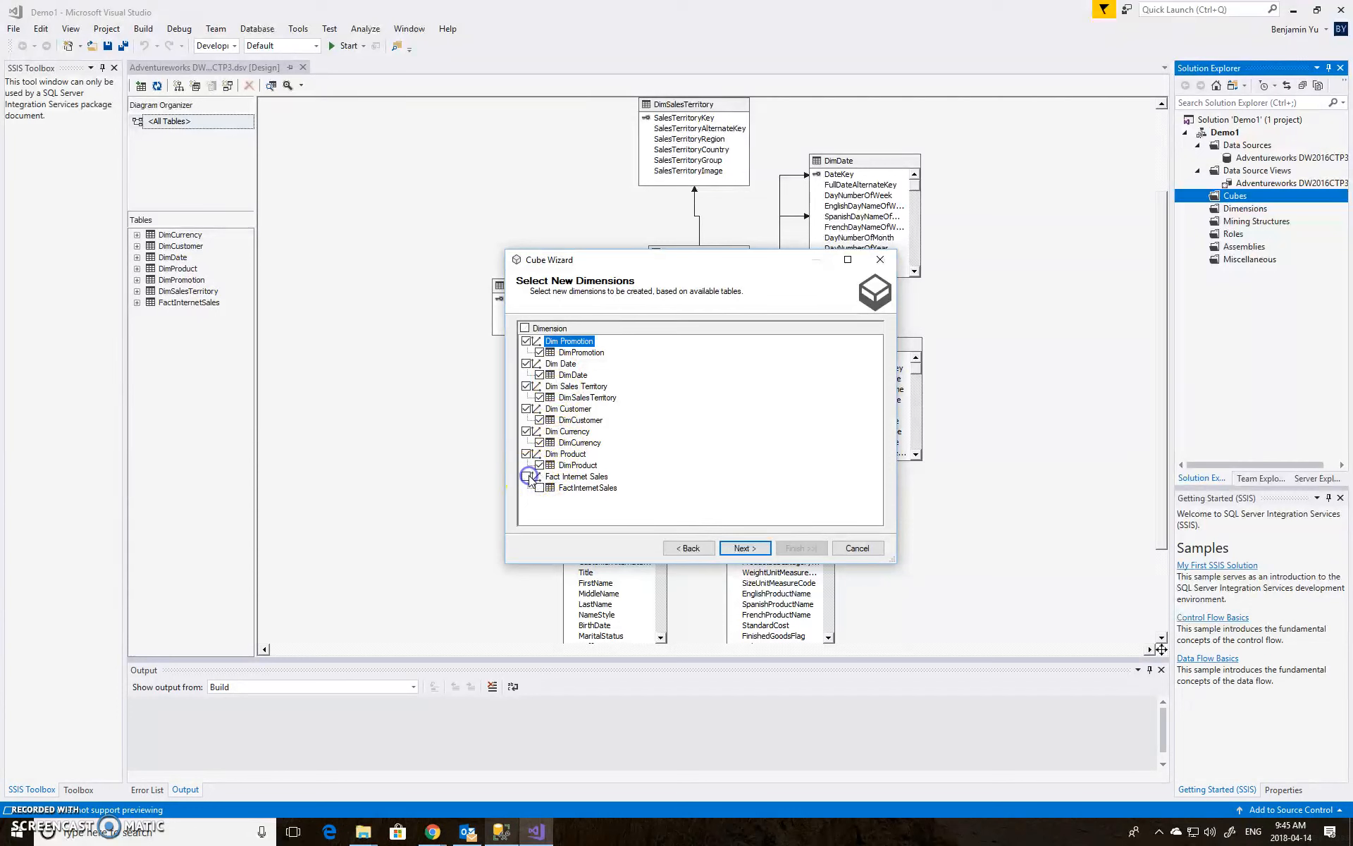
{"action": "left_click", "coordinate": [745, 549]}
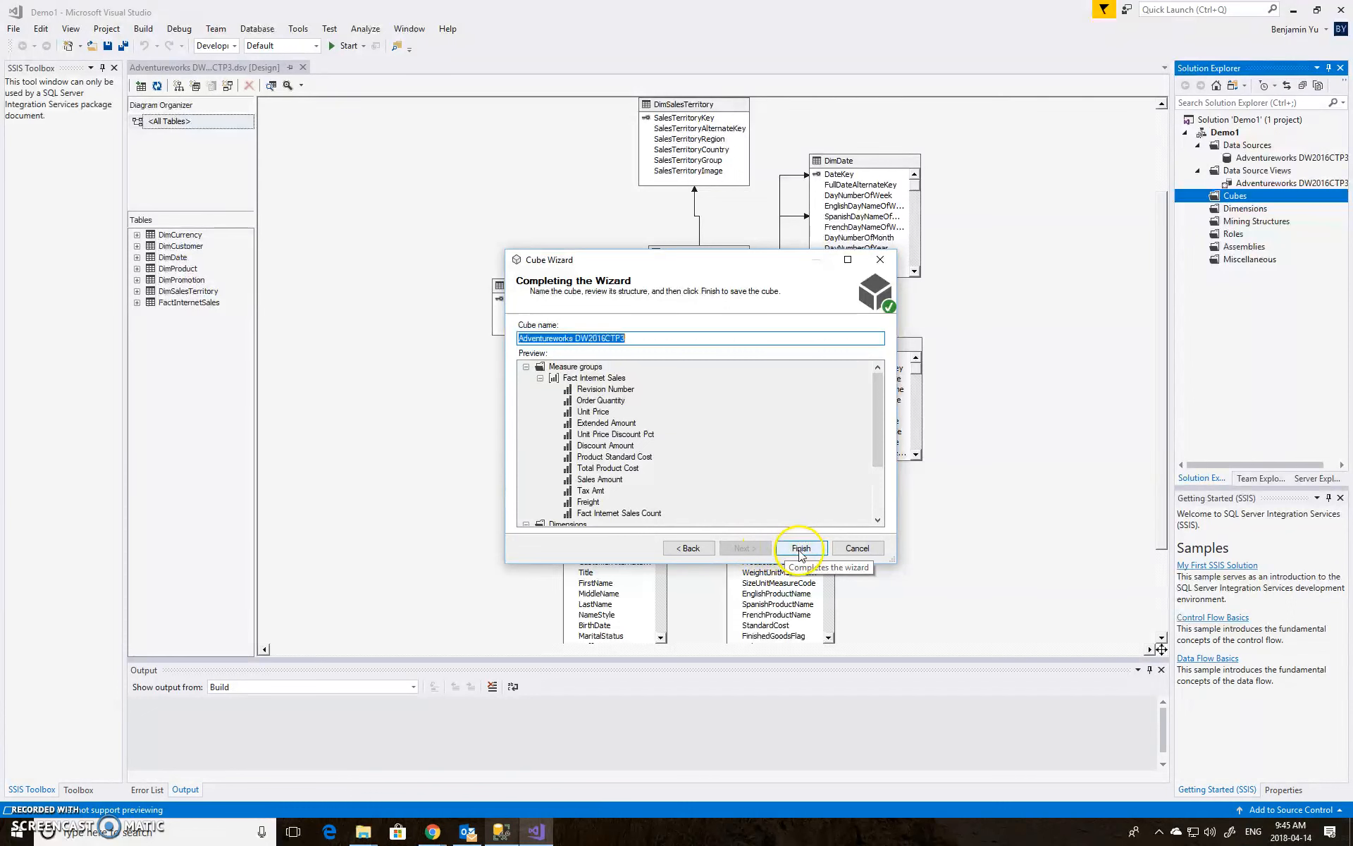
{"action": "left_click", "coordinate": [801, 548]}
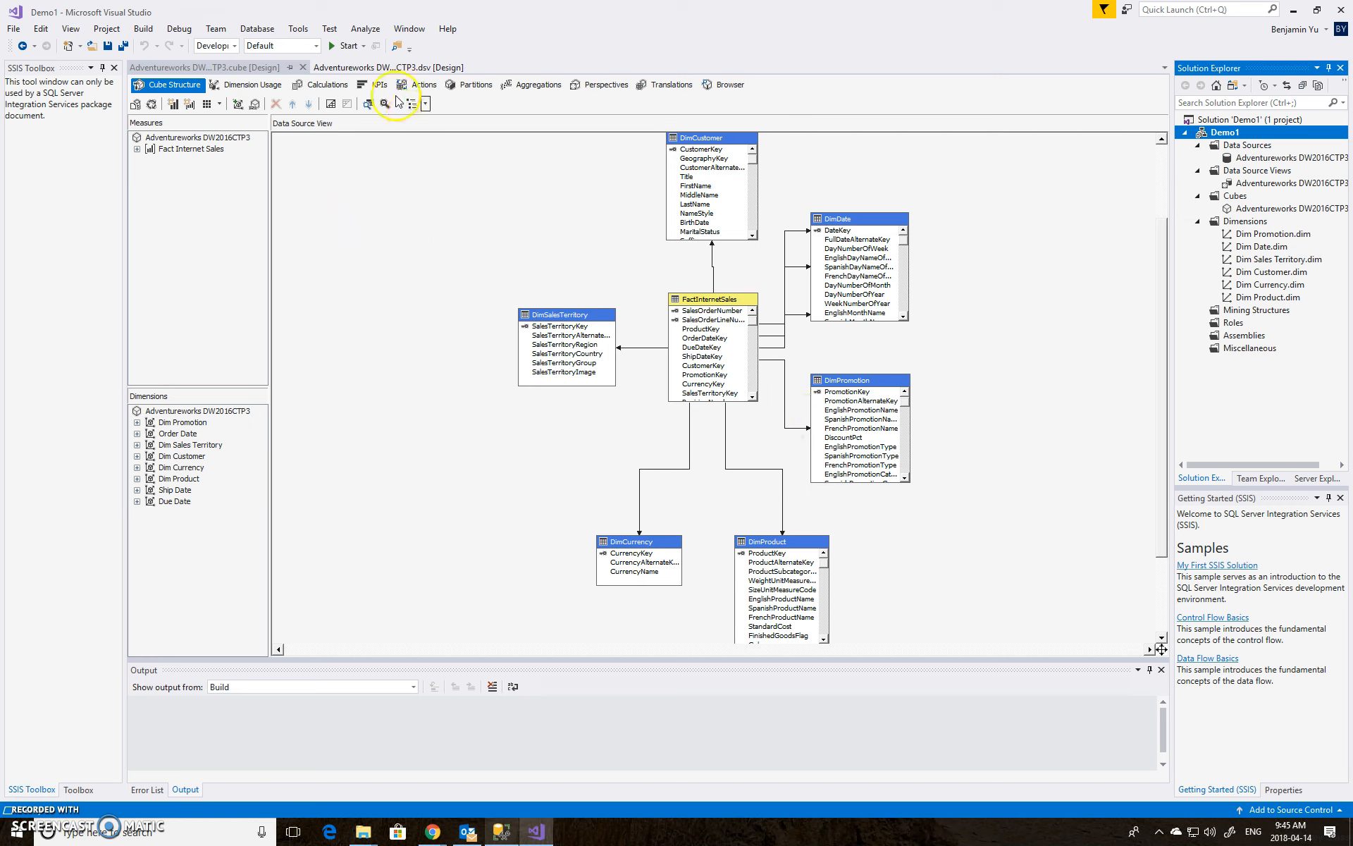
Deploy the project to the server and close the deployment progress window
{"action": "left_click", "coordinate": [345, 46]}
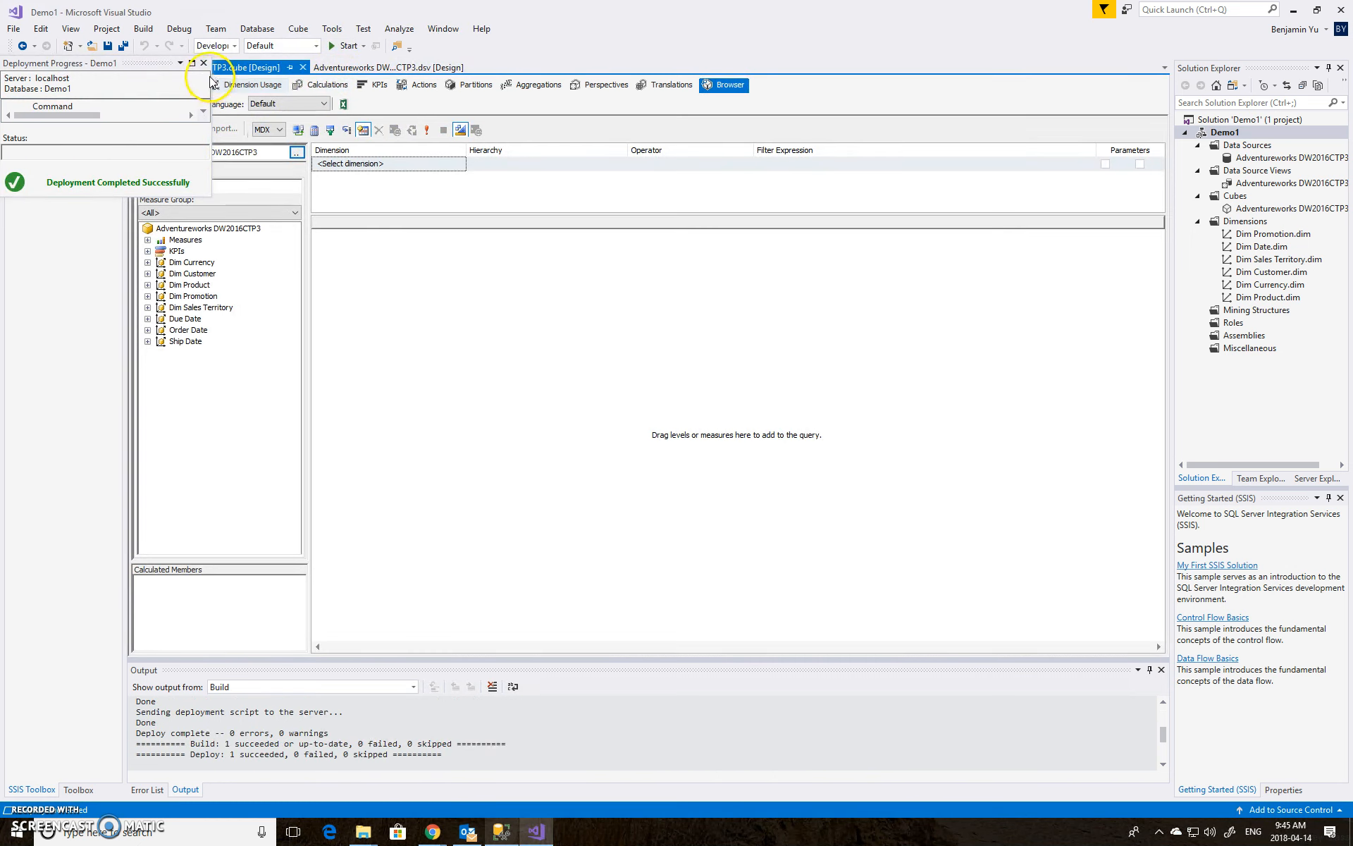
{"action": "left_click", "coordinate": [204, 64]}
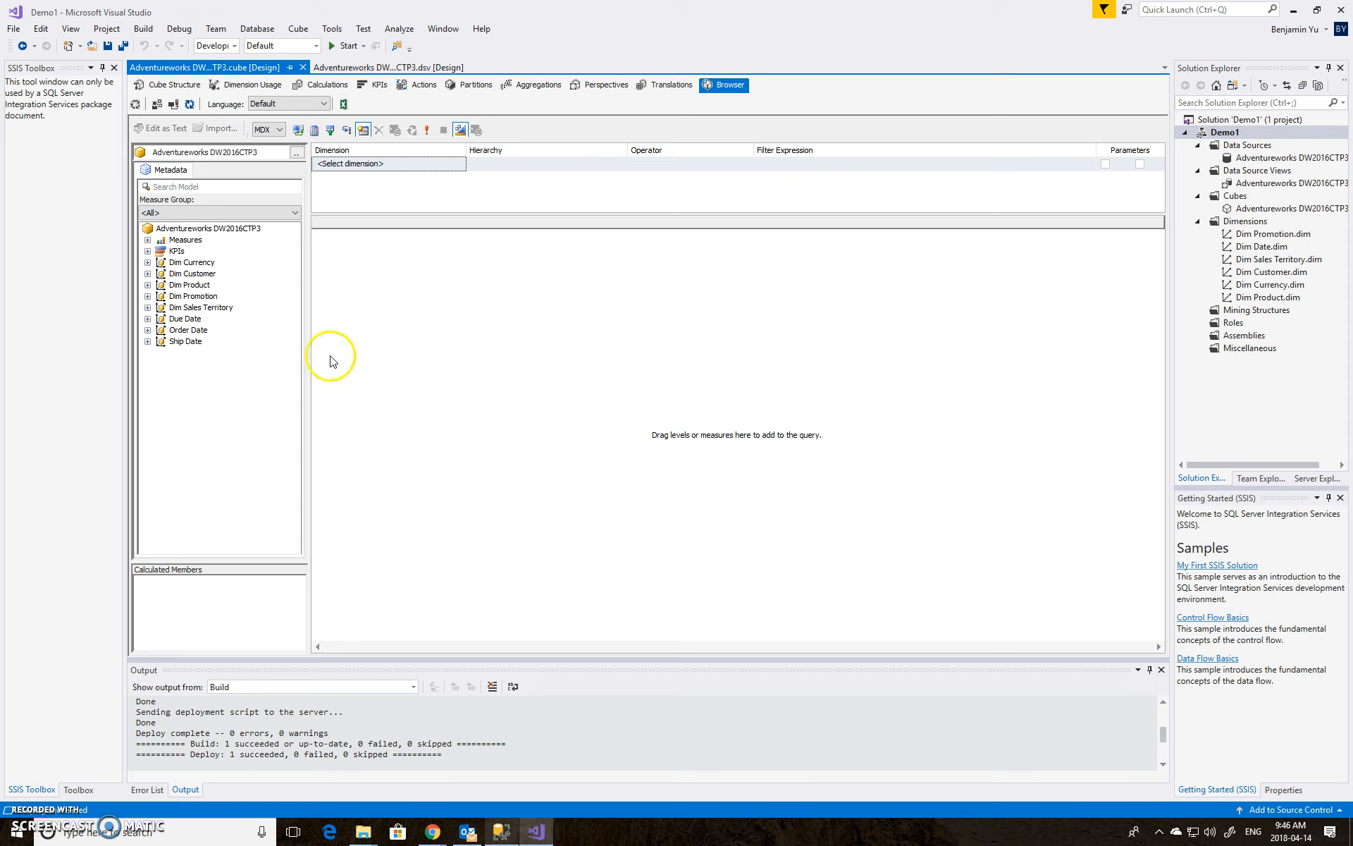
Browse the cube by placing the Sales Amount measure in the query pane and executing the query
{"action": "left_click", "coordinate": [148, 240]}
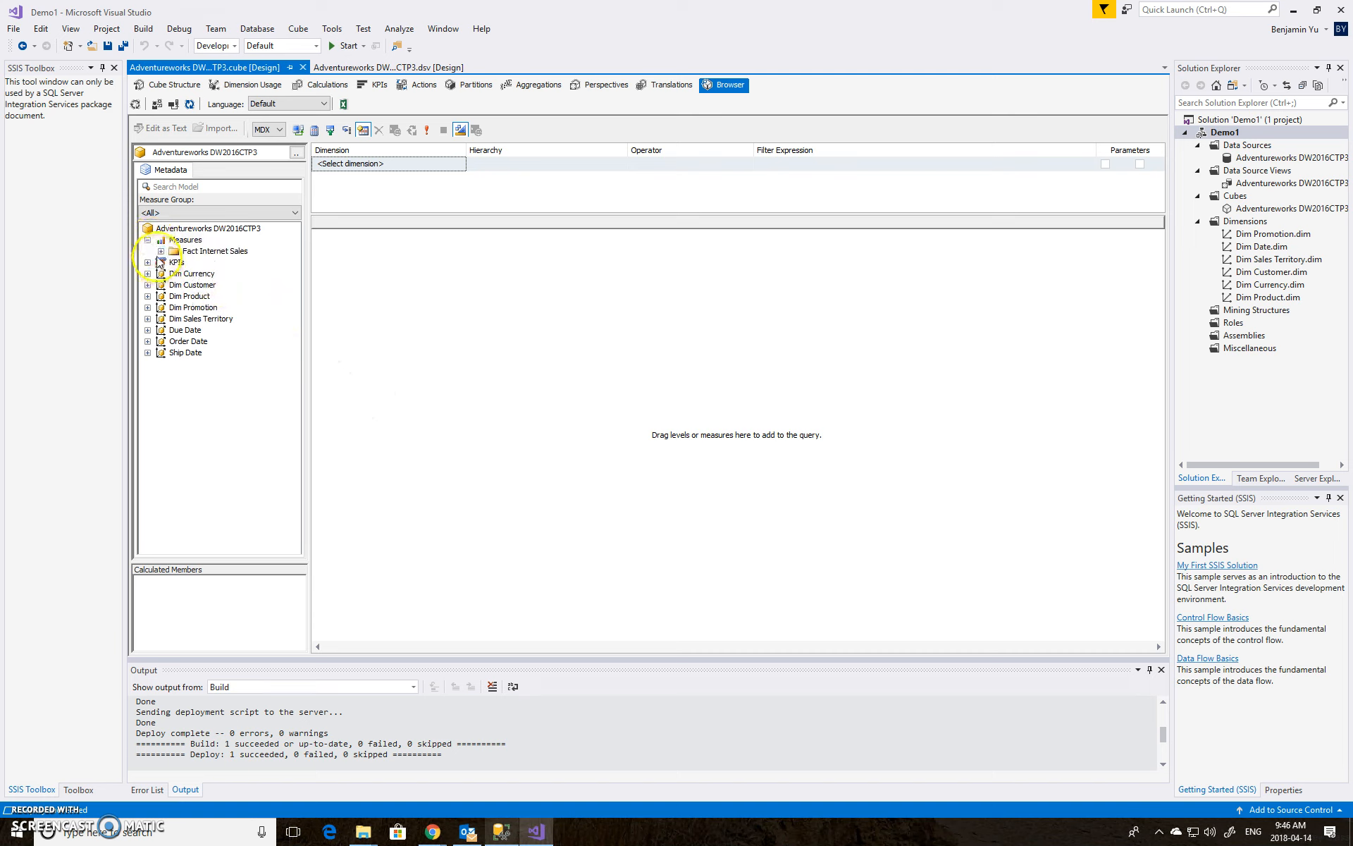
{"action": "left_click", "coordinate": [160, 251]}
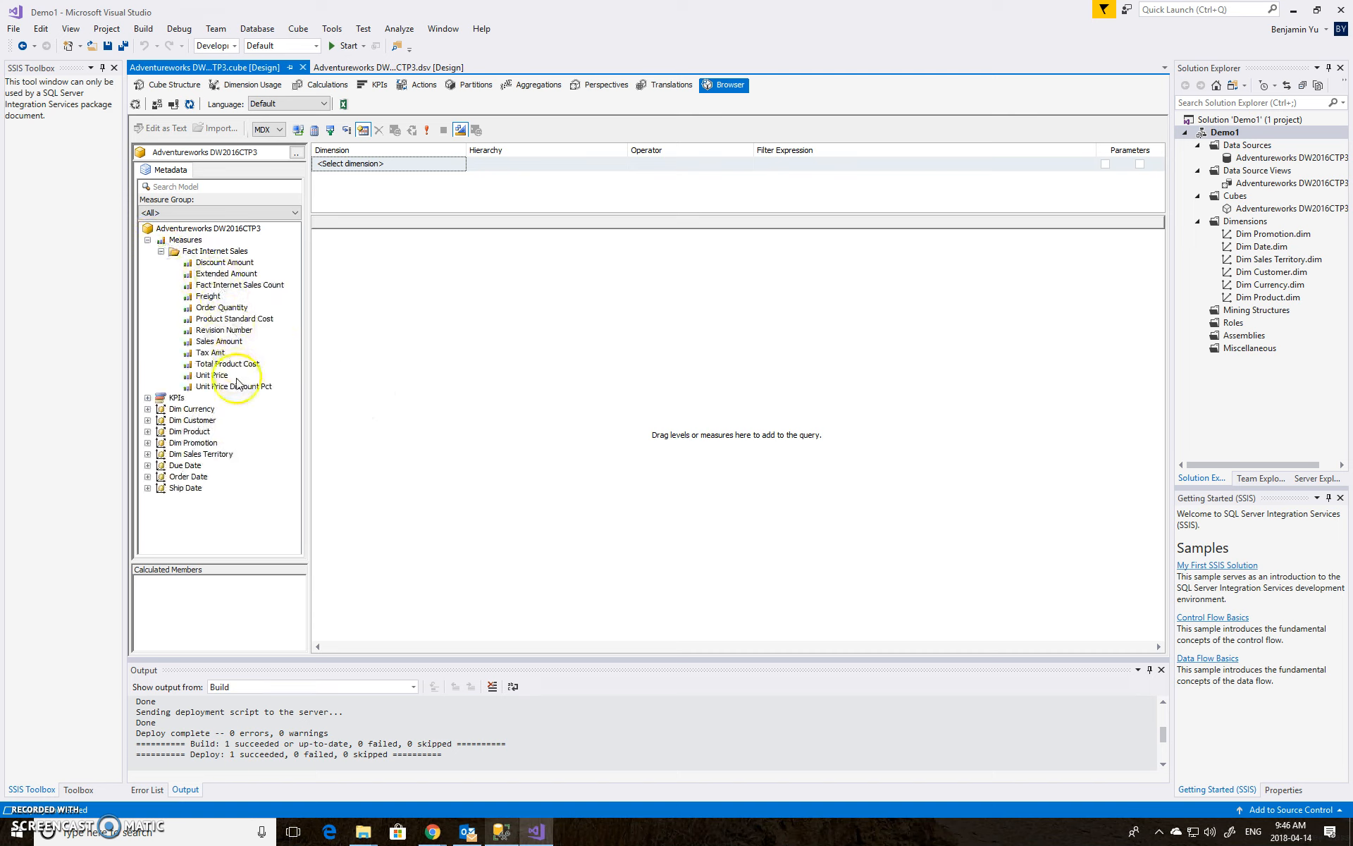
{"action": "left_click", "coordinate": [230, 343]}
{"action": "left_click_drag", "start_coordinate": [310, 343], "coordinate": [458, 344]}
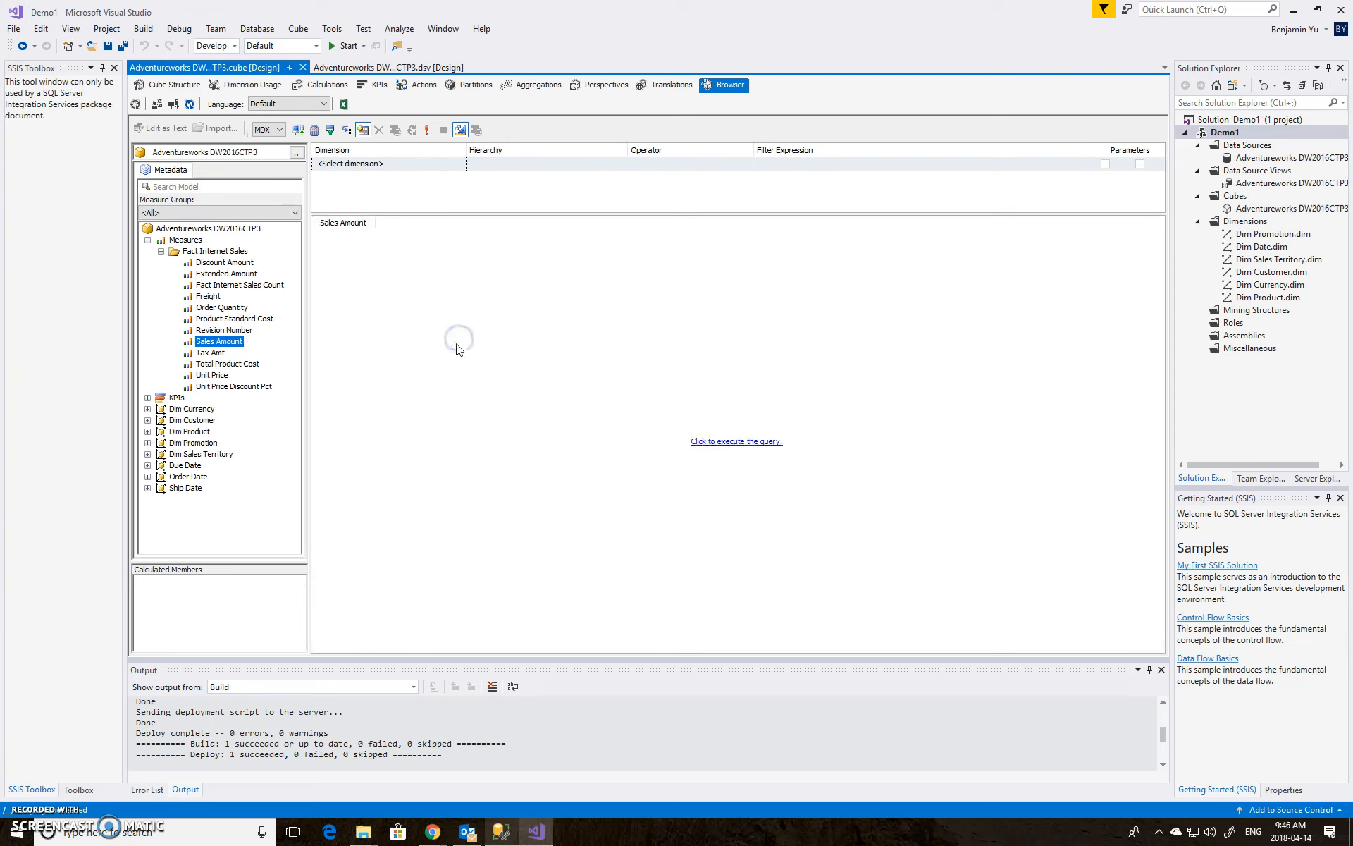
{"action": "left_click", "coordinate": [447, 348]}
{"action": "left_click", "coordinate": [737, 443]}
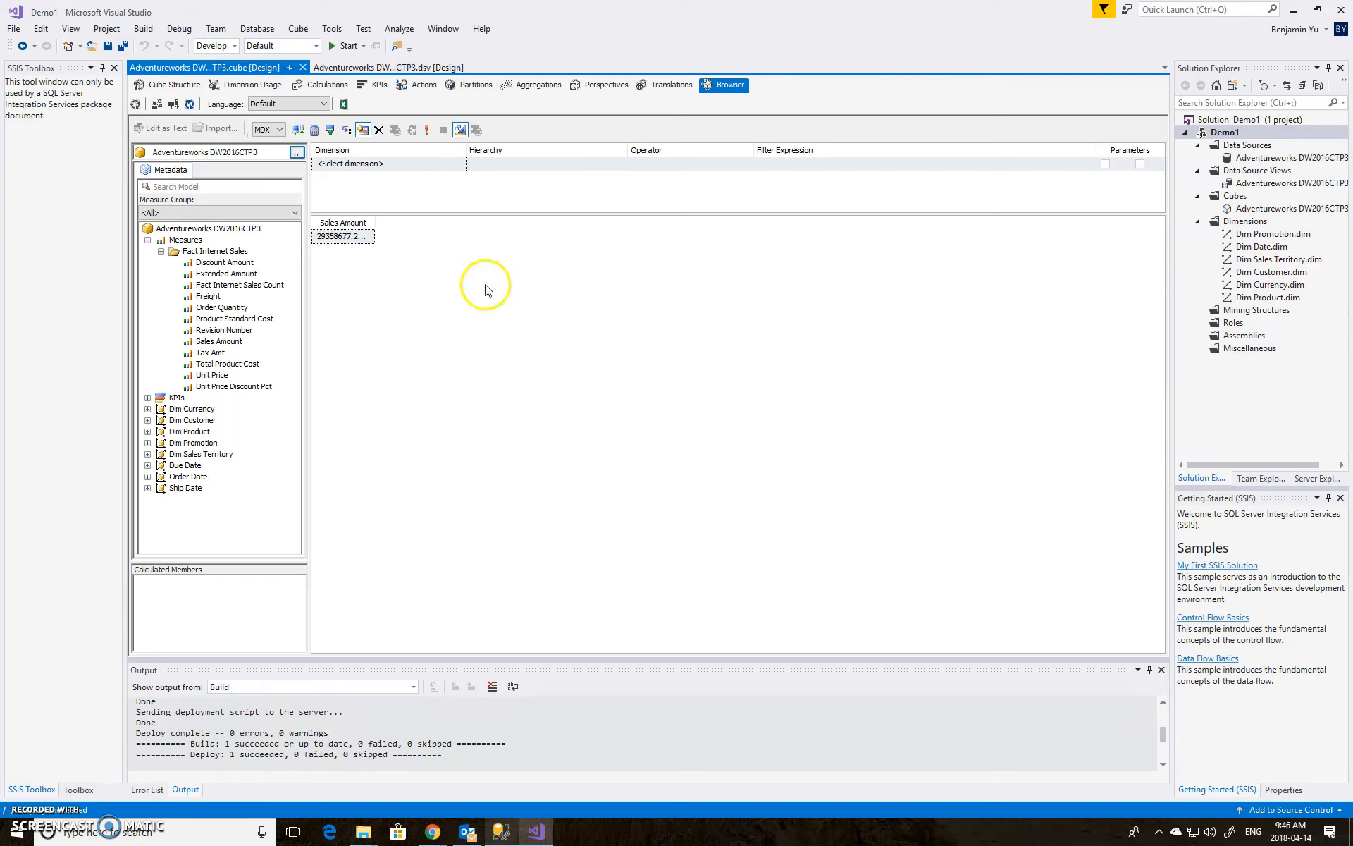
{"action": "left_click_drag", "start_coordinate": [377, 221], "coordinate": [440, 224]}
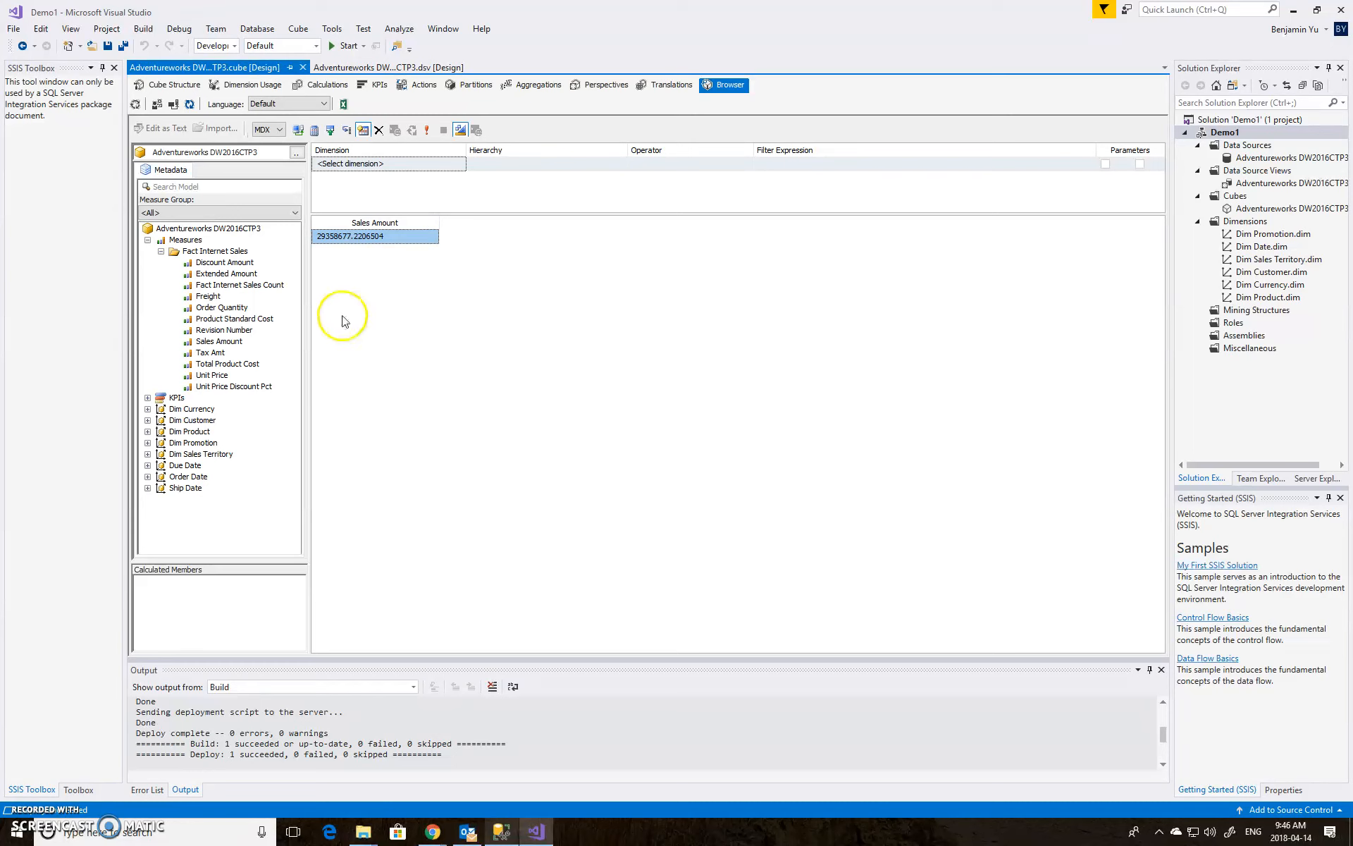
Add Product Key from Dim Product to the browser query and execute it again
{"action": "left_click", "coordinate": [148, 241]}
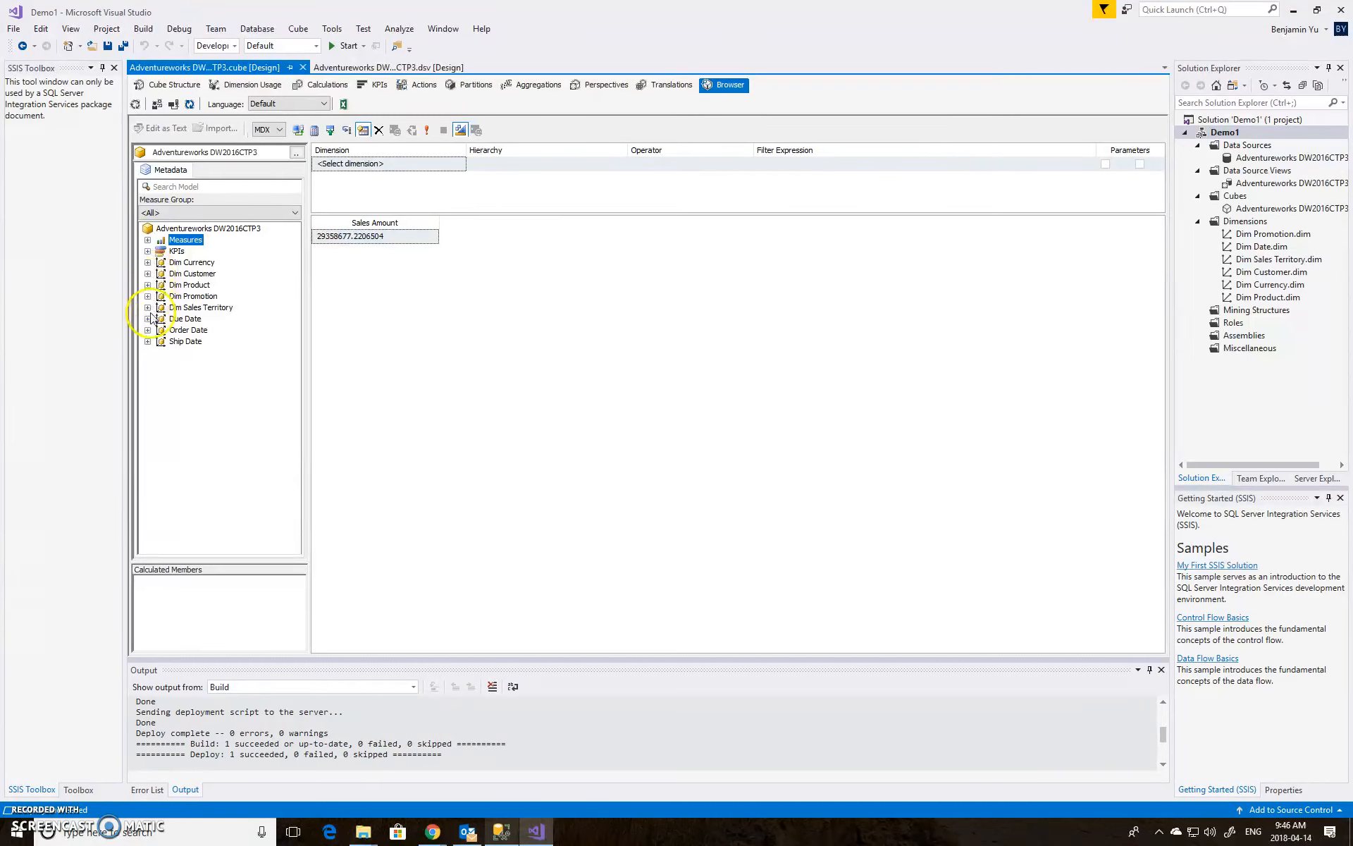
{"action": "left_click", "coordinate": [148, 285]}
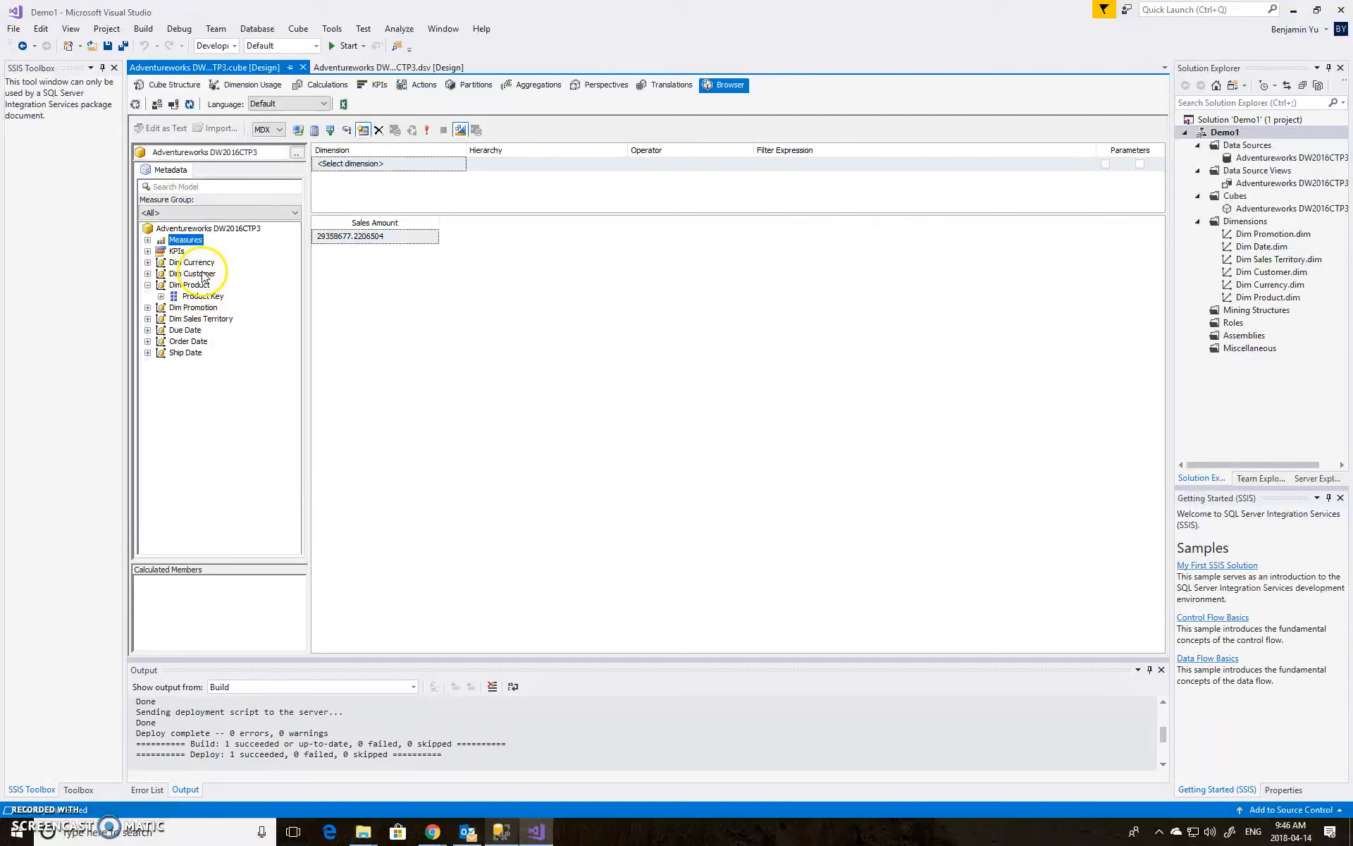
{"action": "left_click", "coordinate": [203, 296]}
{"action": "left_click_drag", "start_coordinate": [312, 298], "coordinate": [318, 300]}
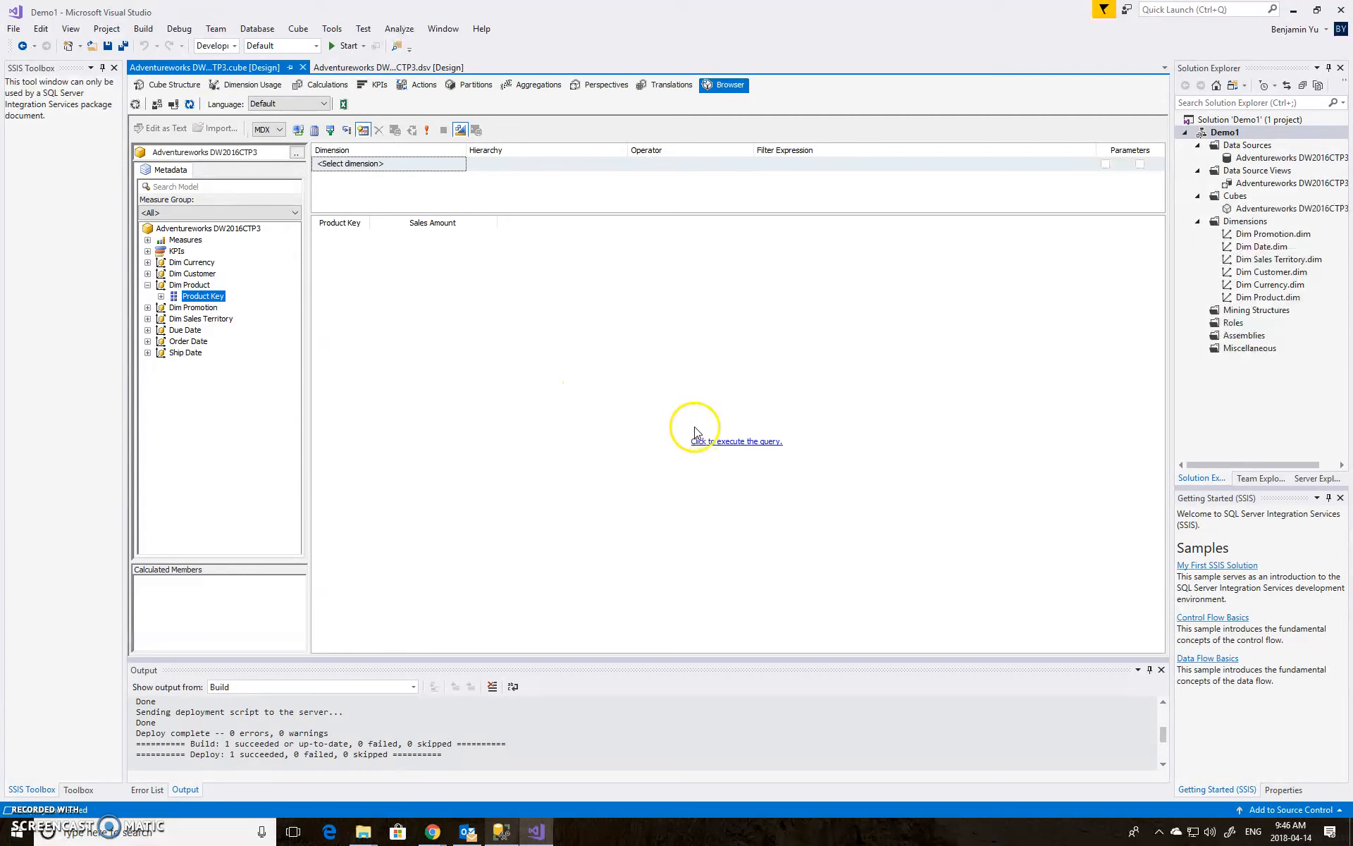
{"action": "left_click", "coordinate": [729, 441]}
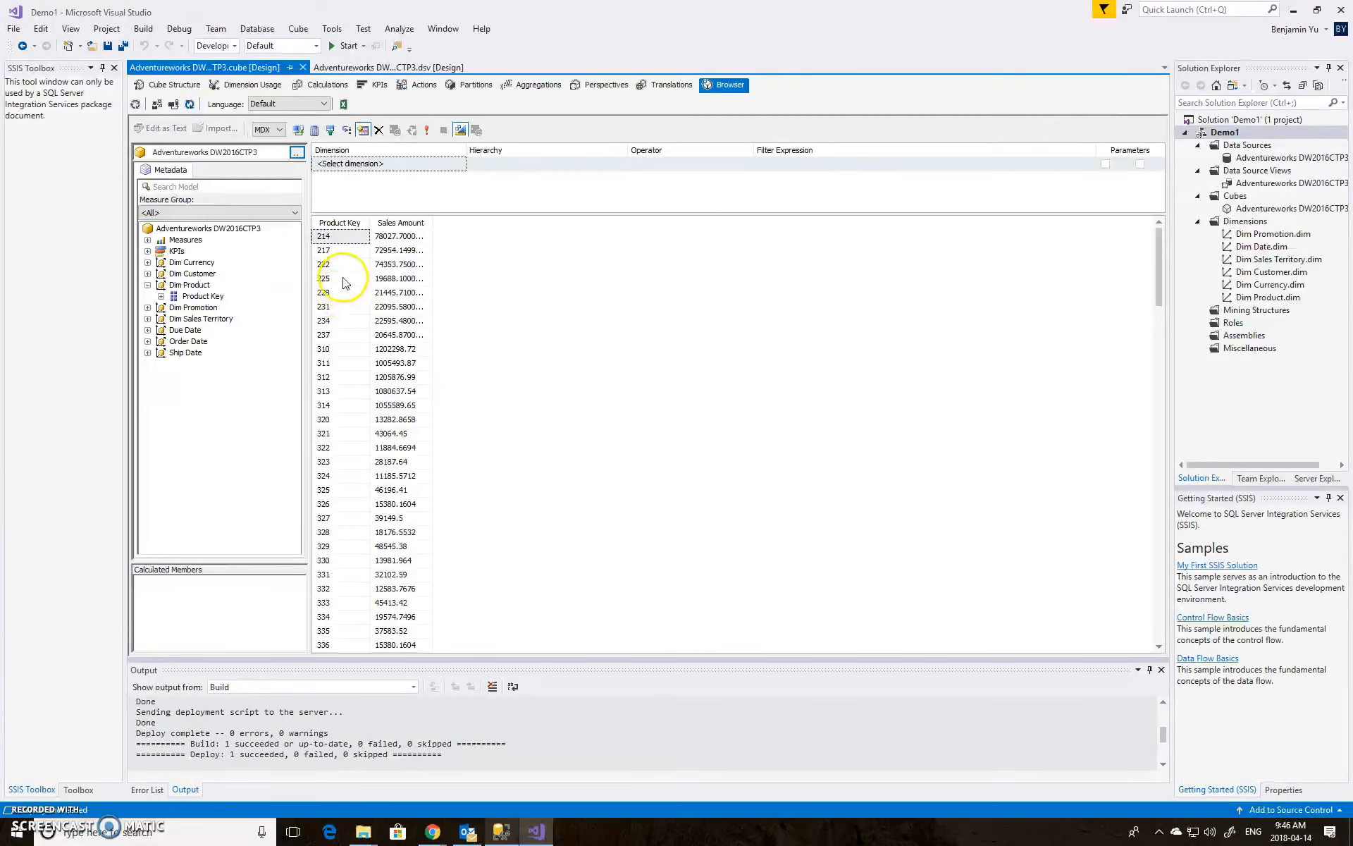
{"action": "double_click", "coordinate": [432, 223]}
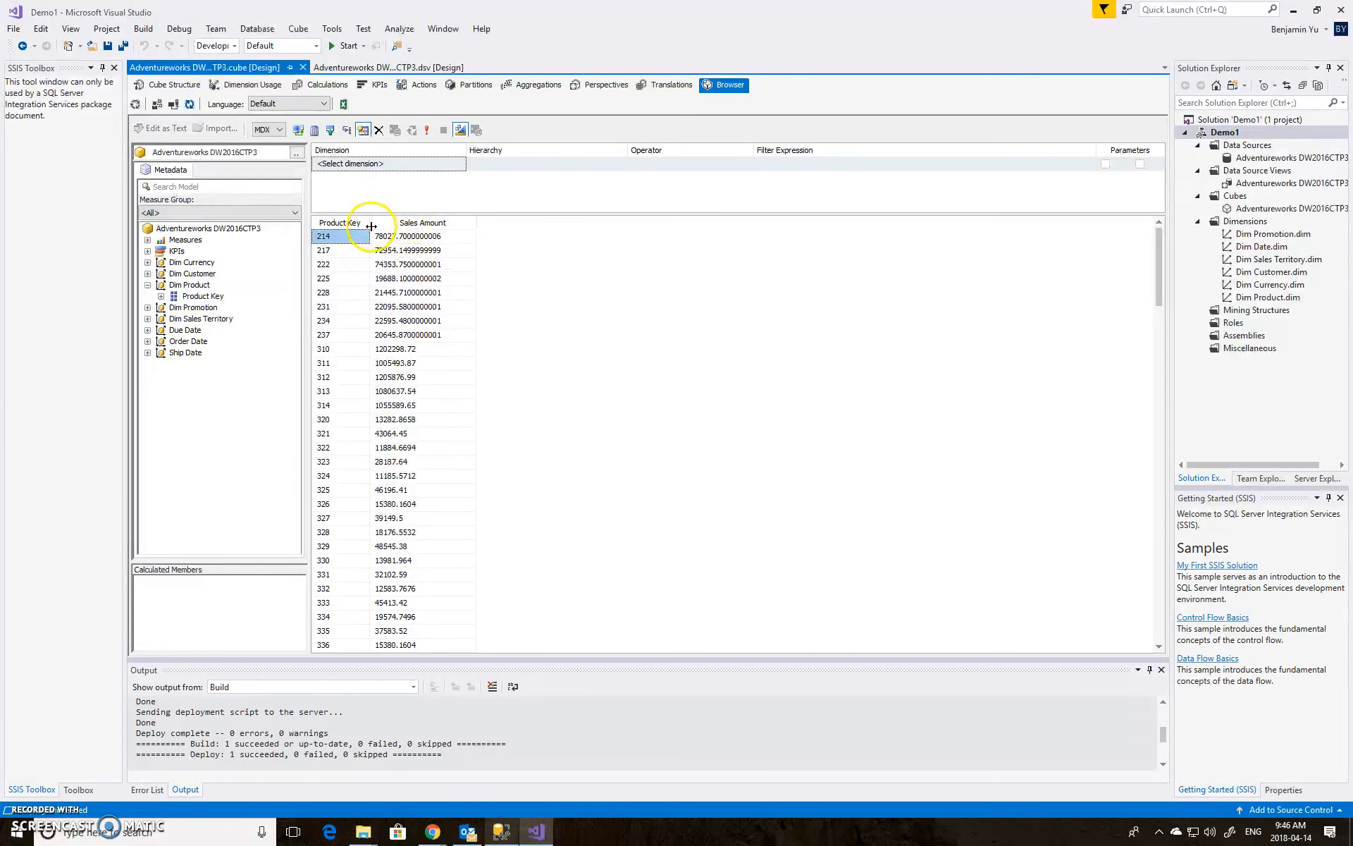
{"action": "left_click_drag", "start_coordinate": [369, 221], "coordinate": [384, 221]}
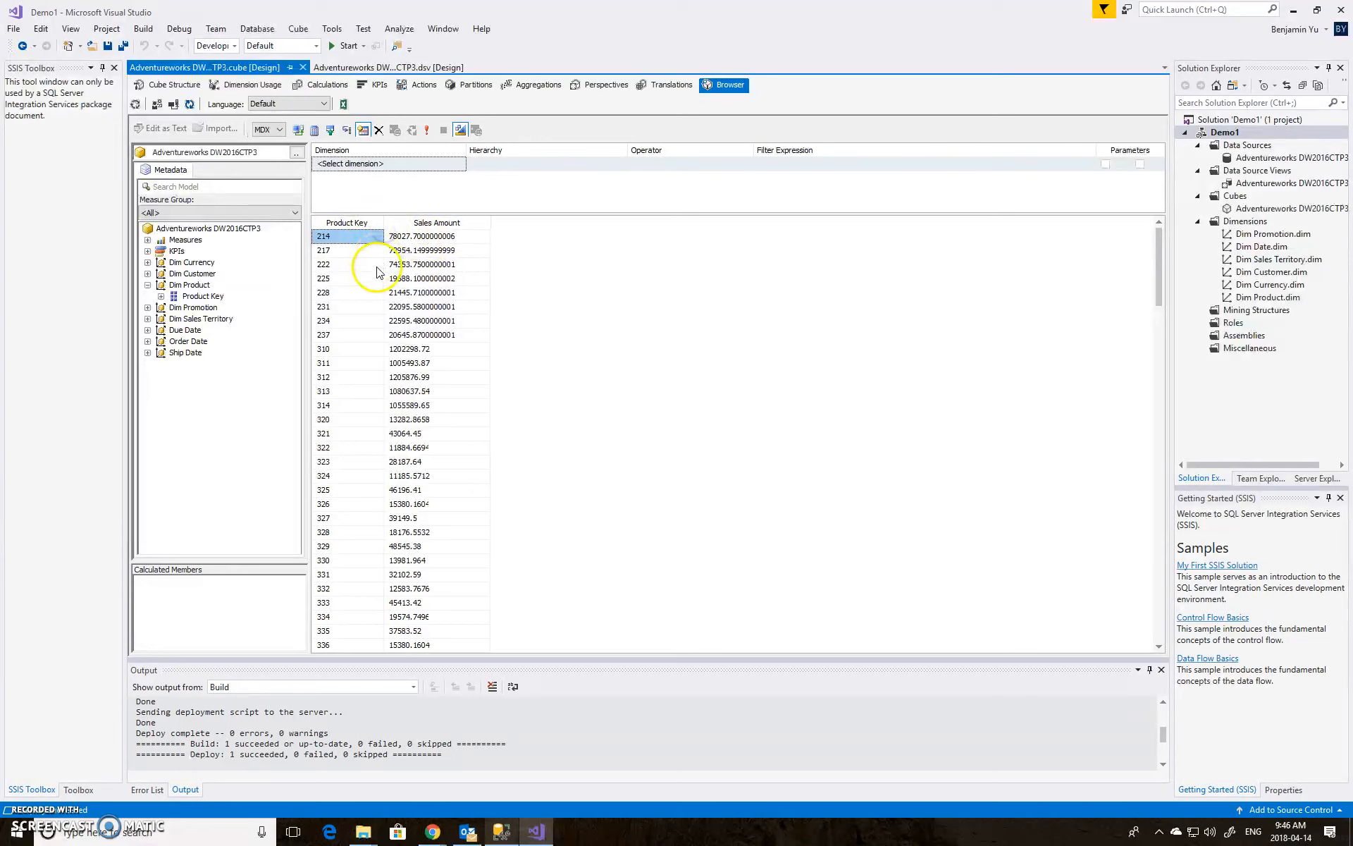
Add Sales Territory Key from Dim Sales Territory to the browser query and execute it again
{"action": "left_click", "coordinate": [148, 285]}
{"action": "left_click", "coordinate": [148, 308]}
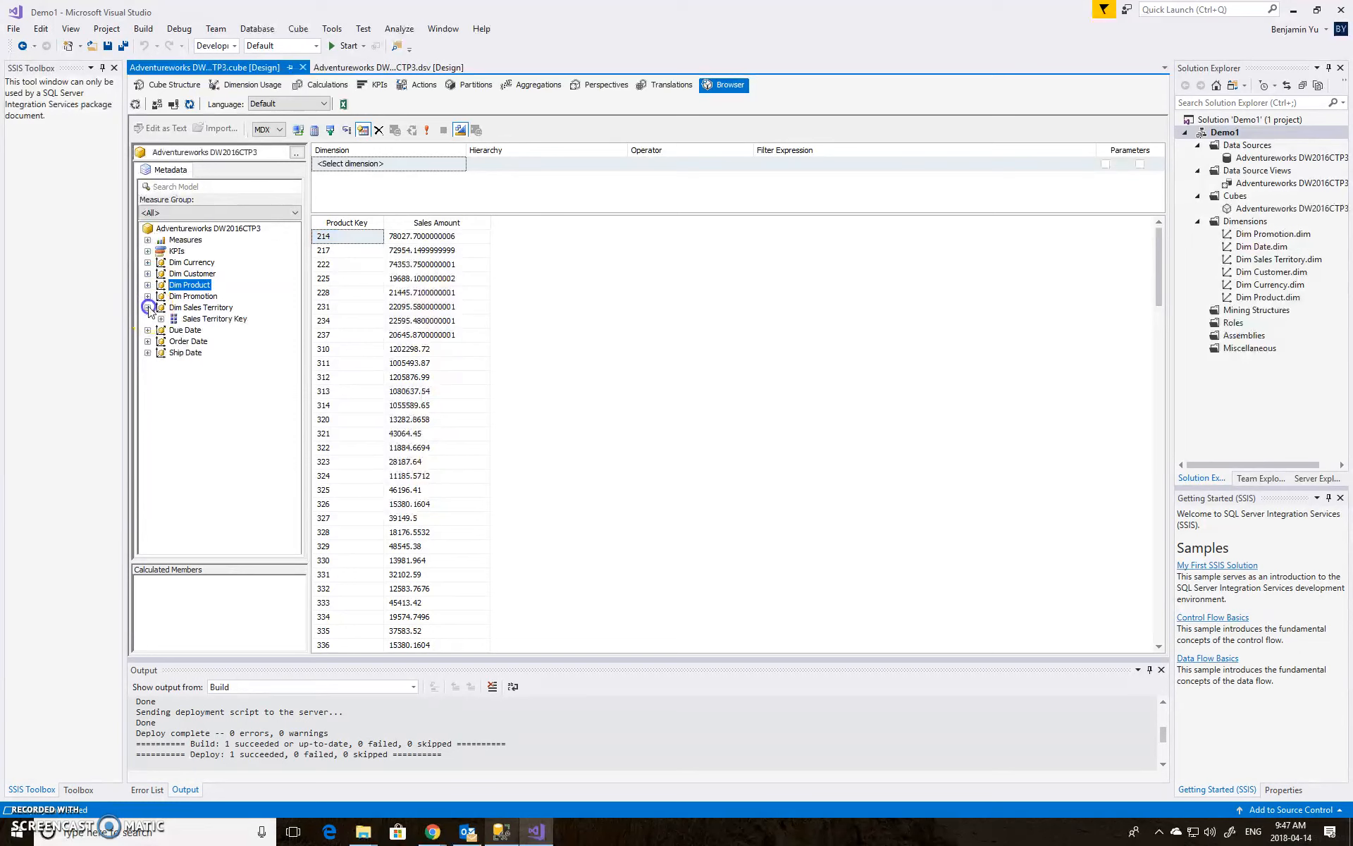
{"action": "left_click", "coordinate": [224, 320]}
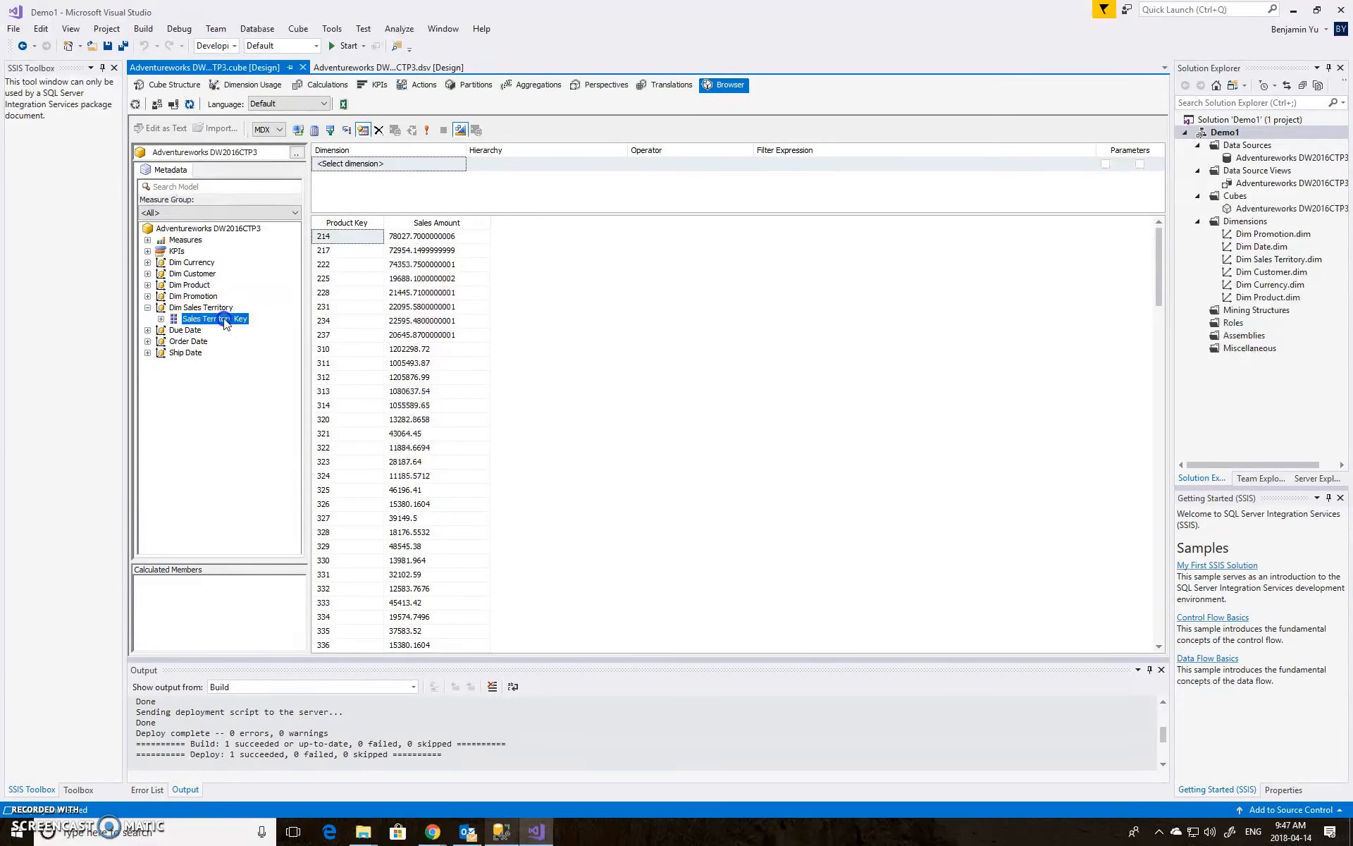
{"action": "left_click_drag", "start_coordinate": [276, 319], "coordinate": [311, 316]}
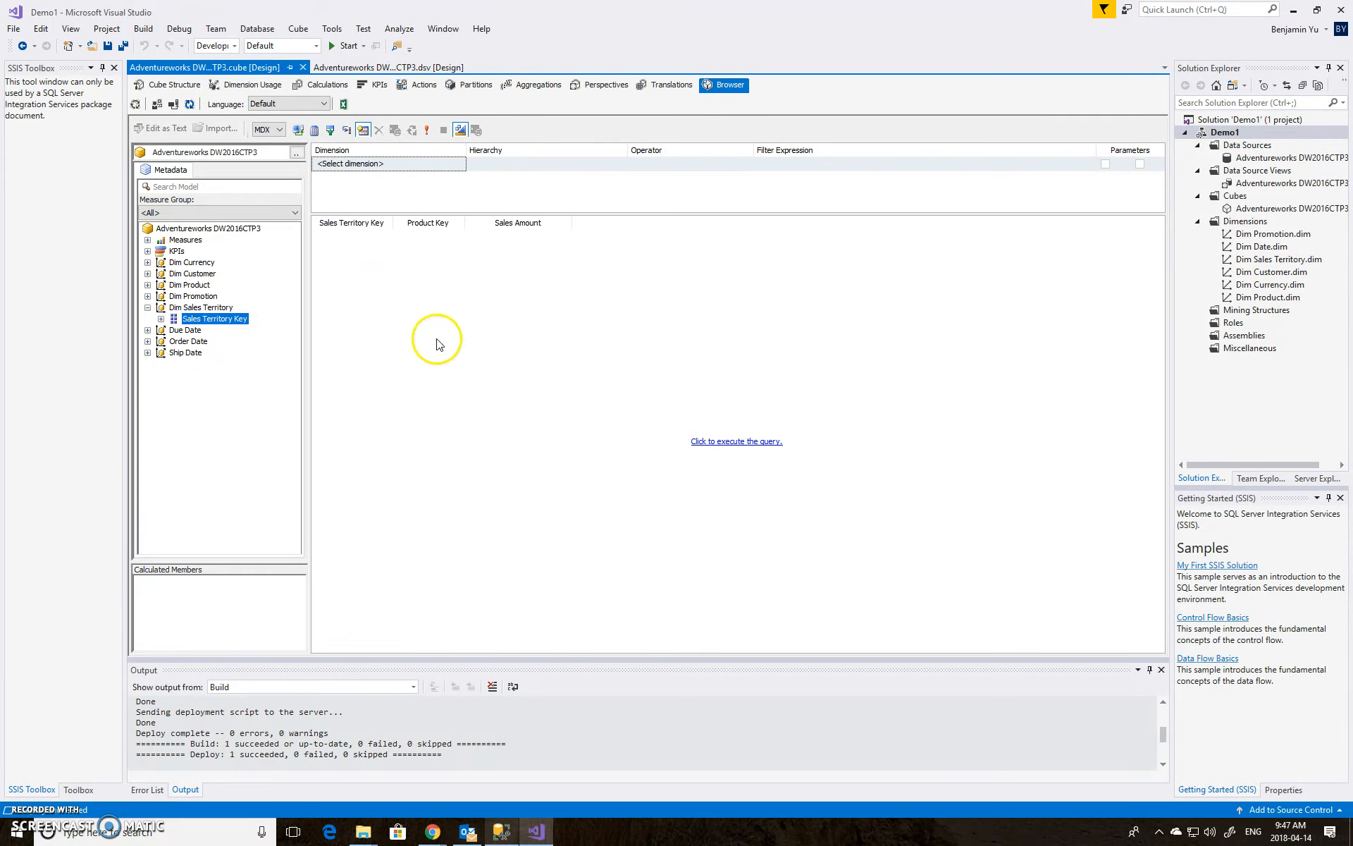
{"action": "left_click", "coordinate": [747, 441]}
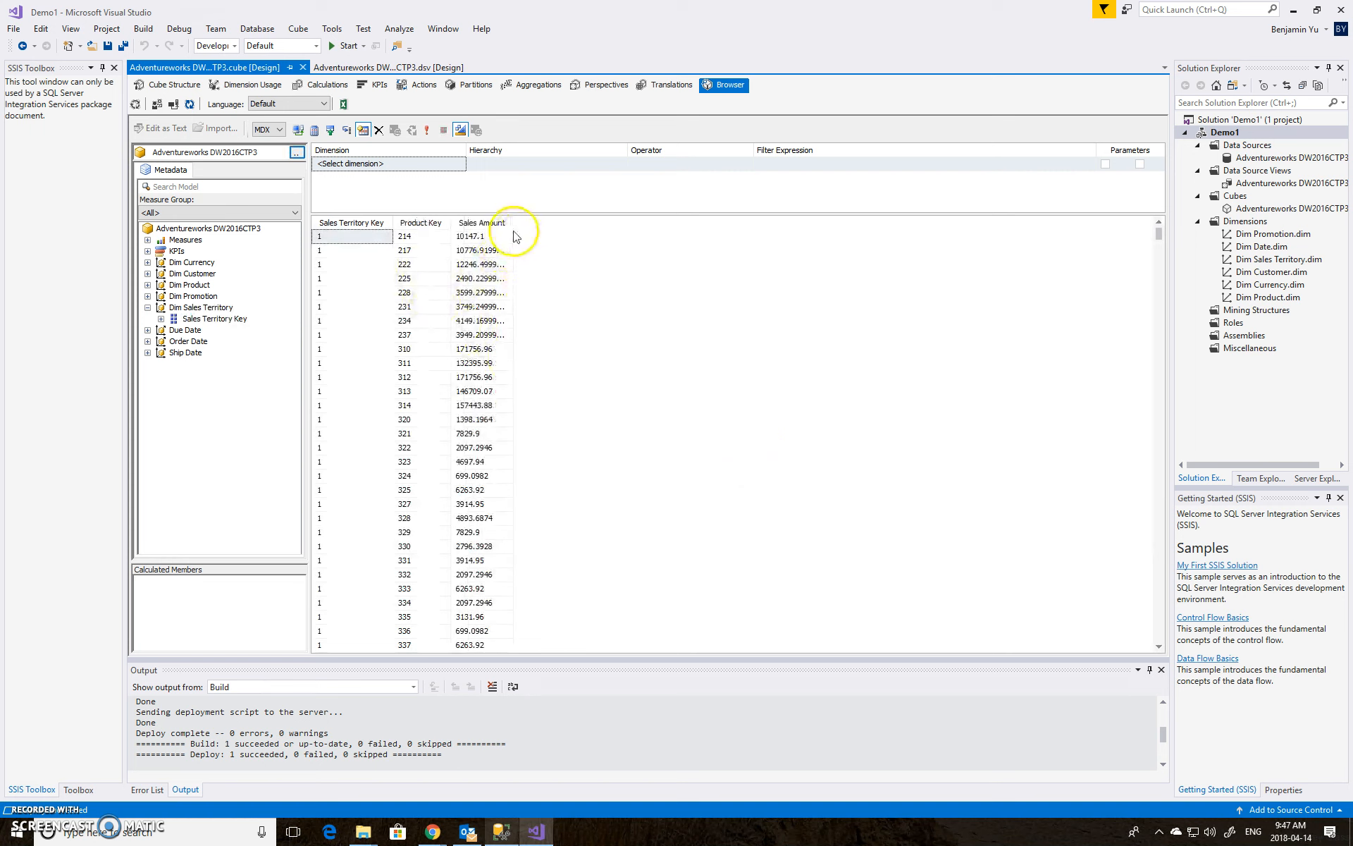
{"action": "left_click_drag", "start_coordinate": [514, 225], "coordinate": [559, 227]}
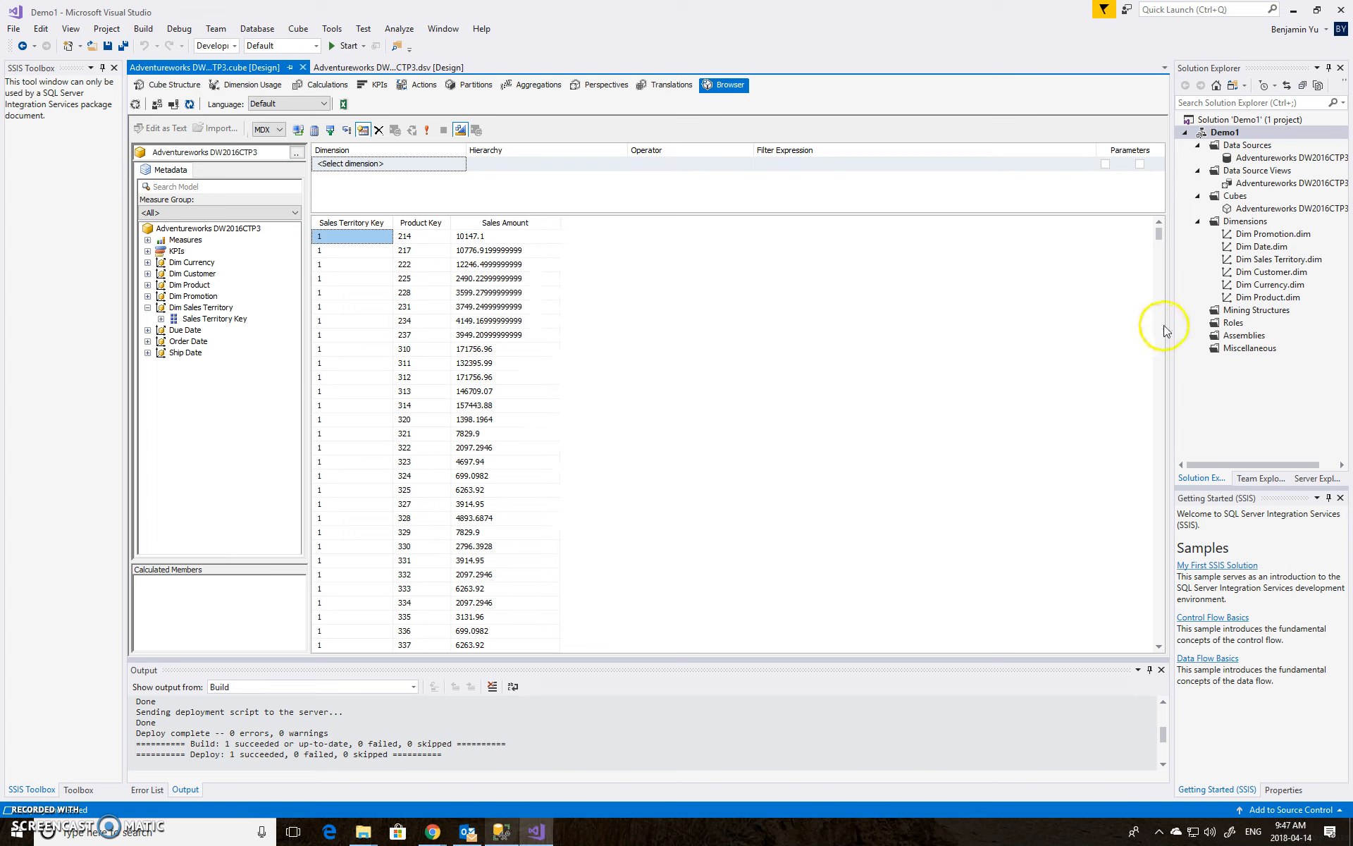
Open the Dim Sales Territory dimension and add SalesTerritoryRegion as a new attribute
{"action": "double_click", "coordinate": [1268, 260]}
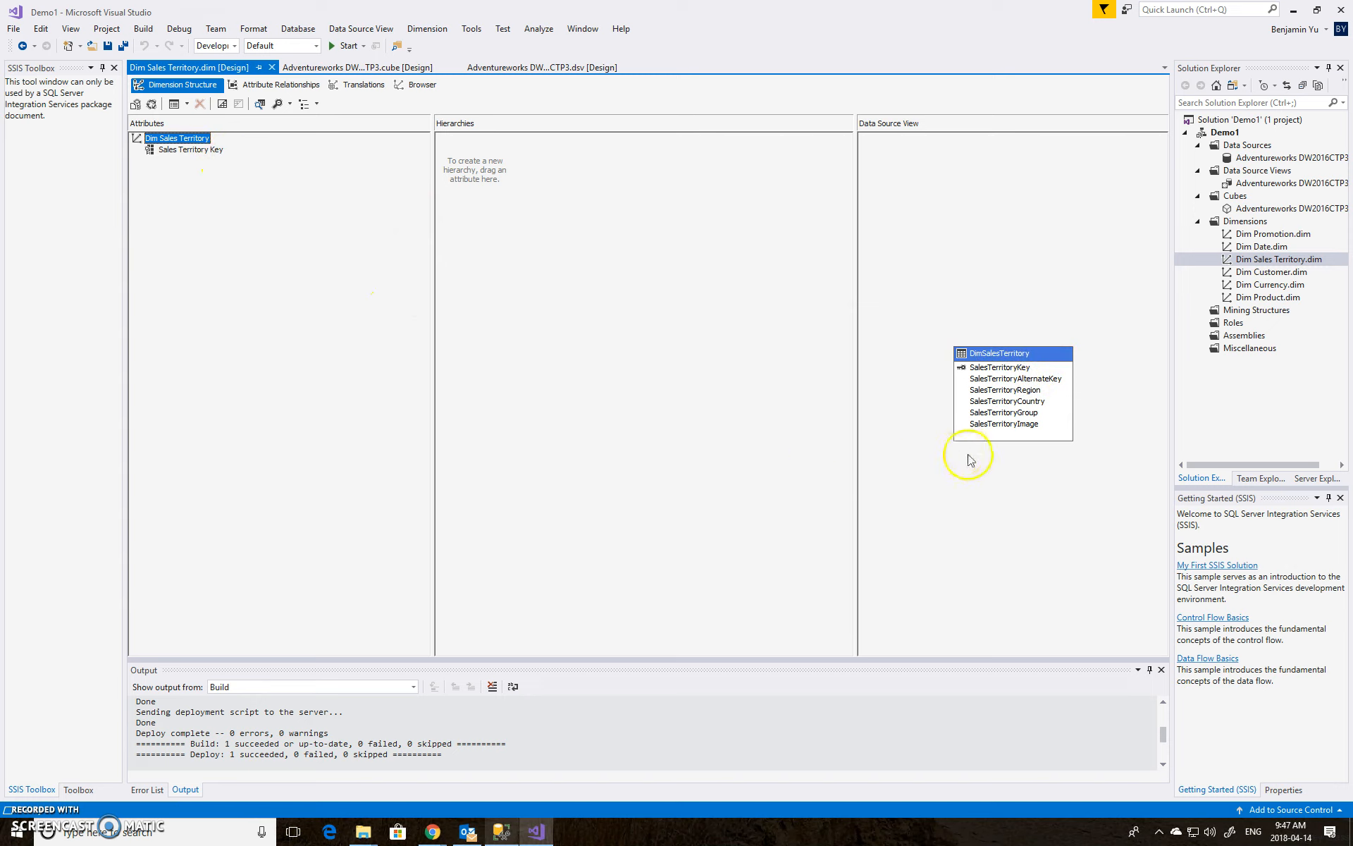
{"action": "left_click", "coordinate": [1016, 395]}
{"action": "left_click", "coordinate": [1015, 391]}
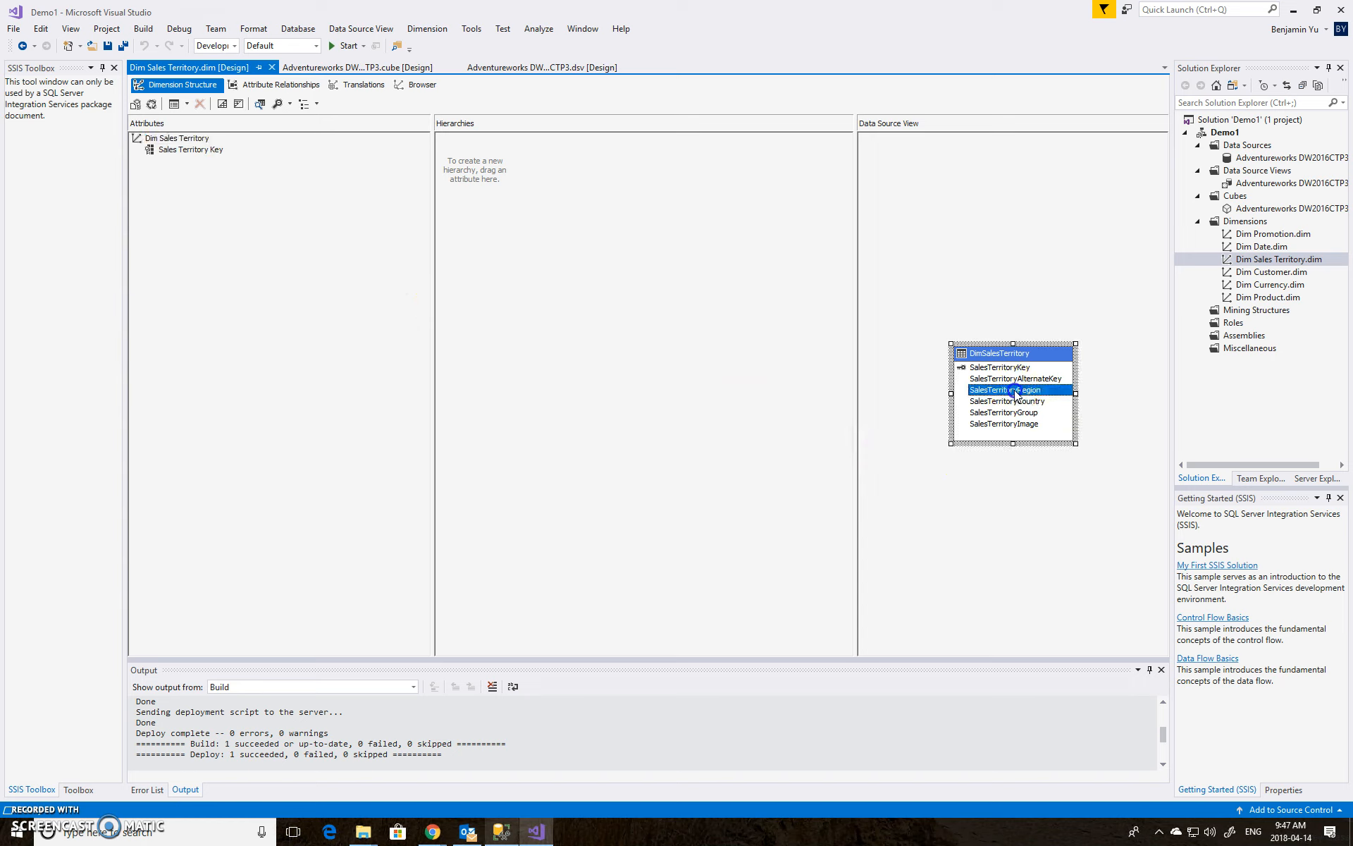
{"action": "left_click_drag", "start_coordinate": [1016, 394], "coordinate": [425, 379]}
{"action": "left_click_drag", "start_coordinate": [252, 275], "coordinate": [251, 274]}
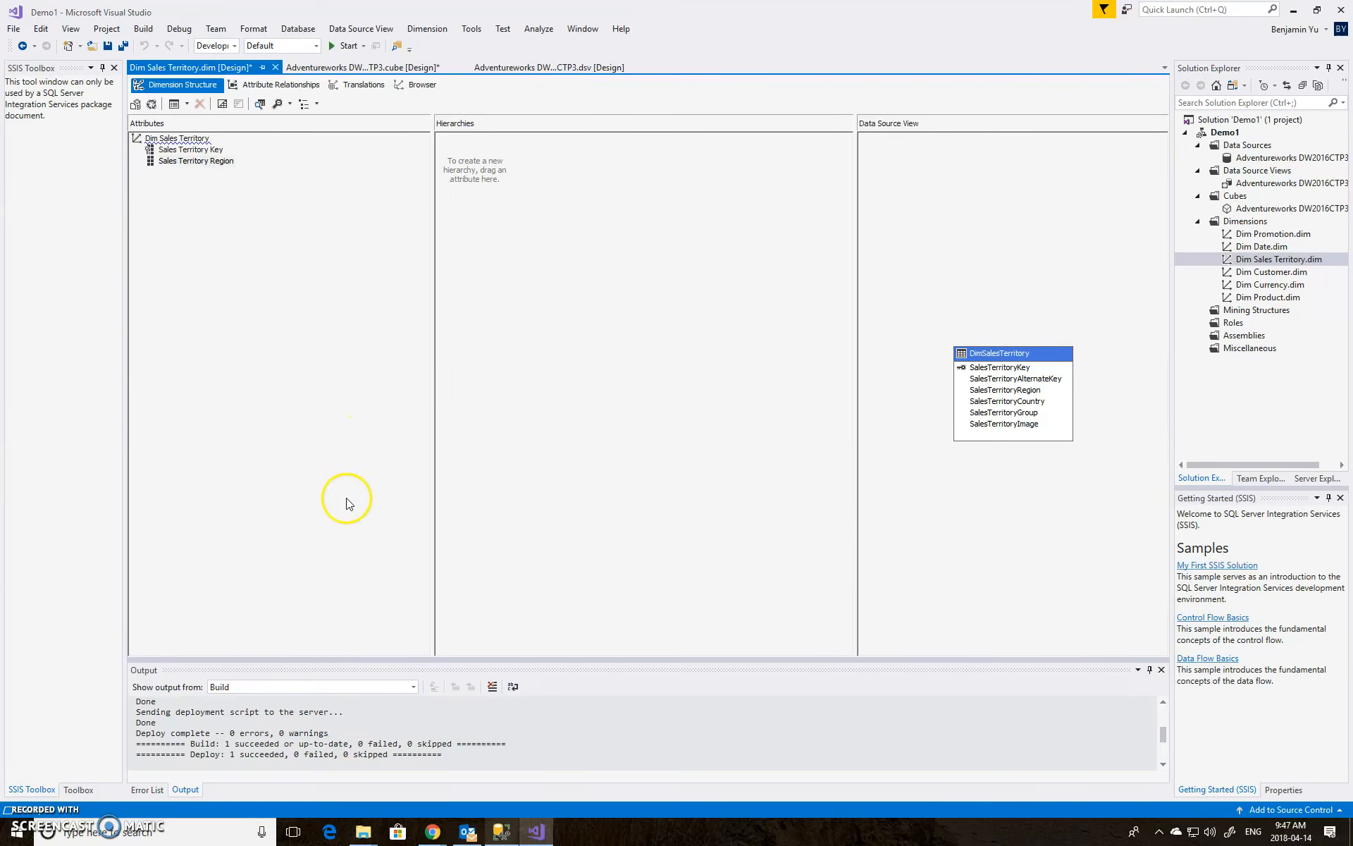
Switch to SQL Server Management Studio and locate the DimSalesTerritory table in AdventureworksDW2016CTP3
{"action": "left_click", "coordinate": [502, 831]}
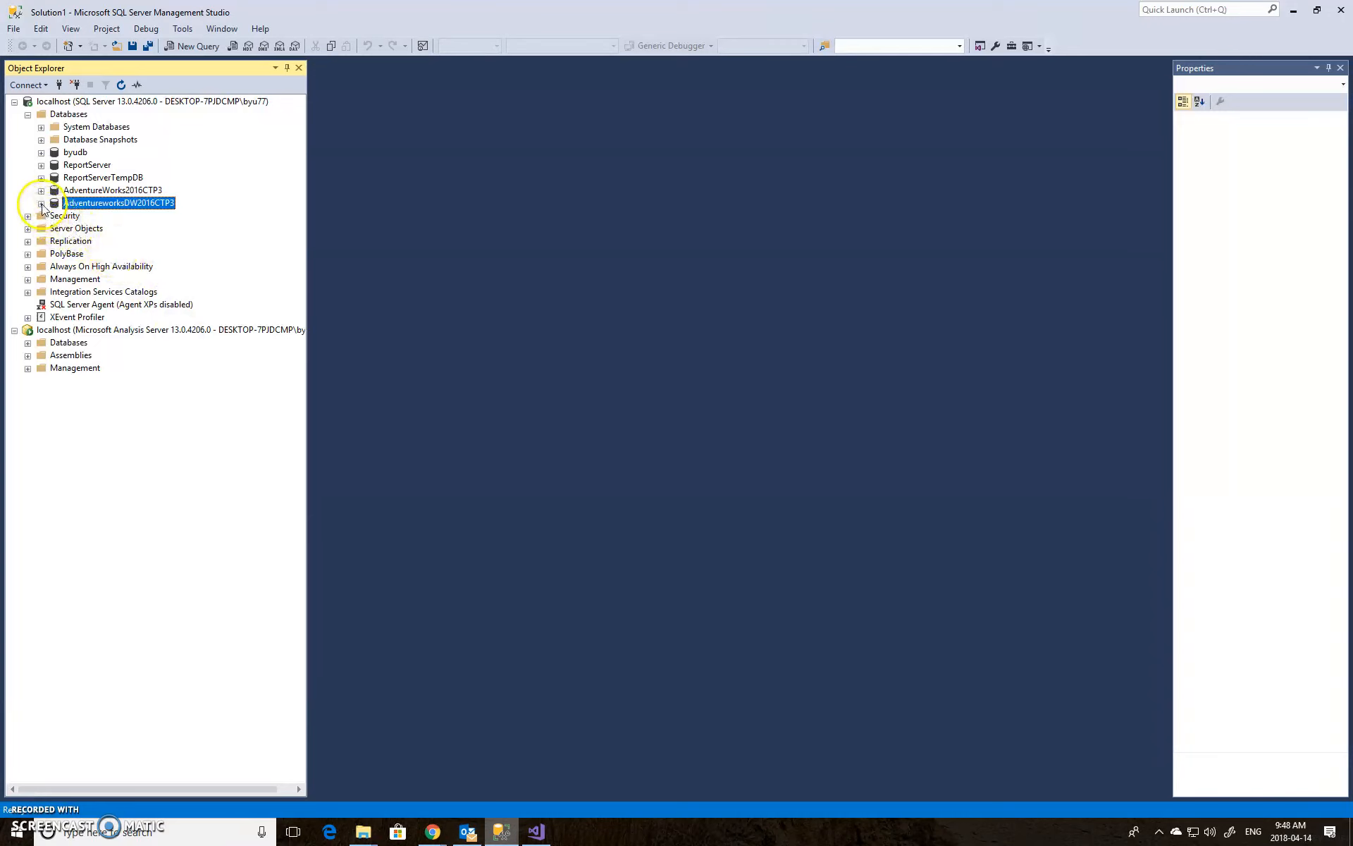
{"action": "left_click", "coordinate": [41, 204]}
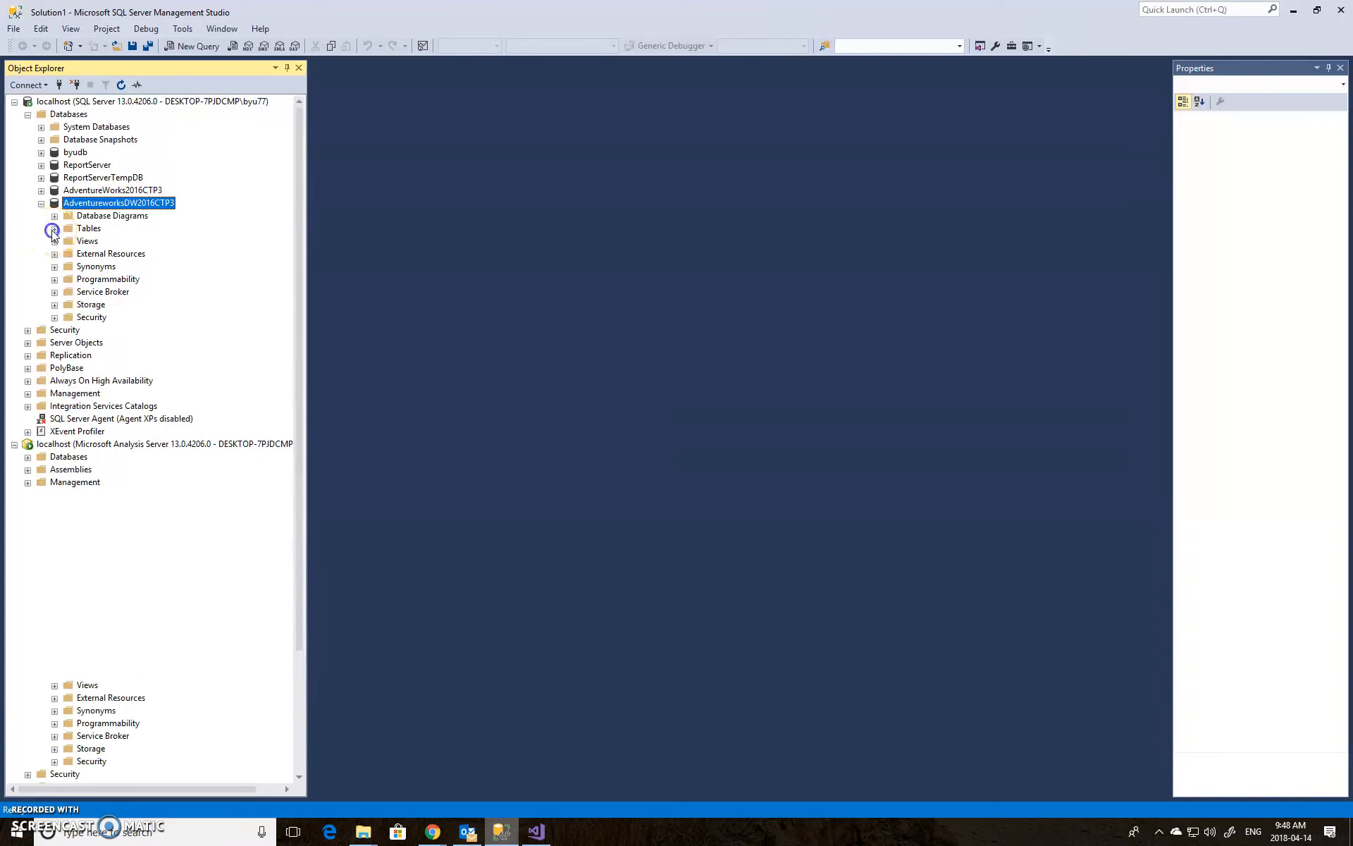
{"action": "left_click", "coordinate": [54, 229]}
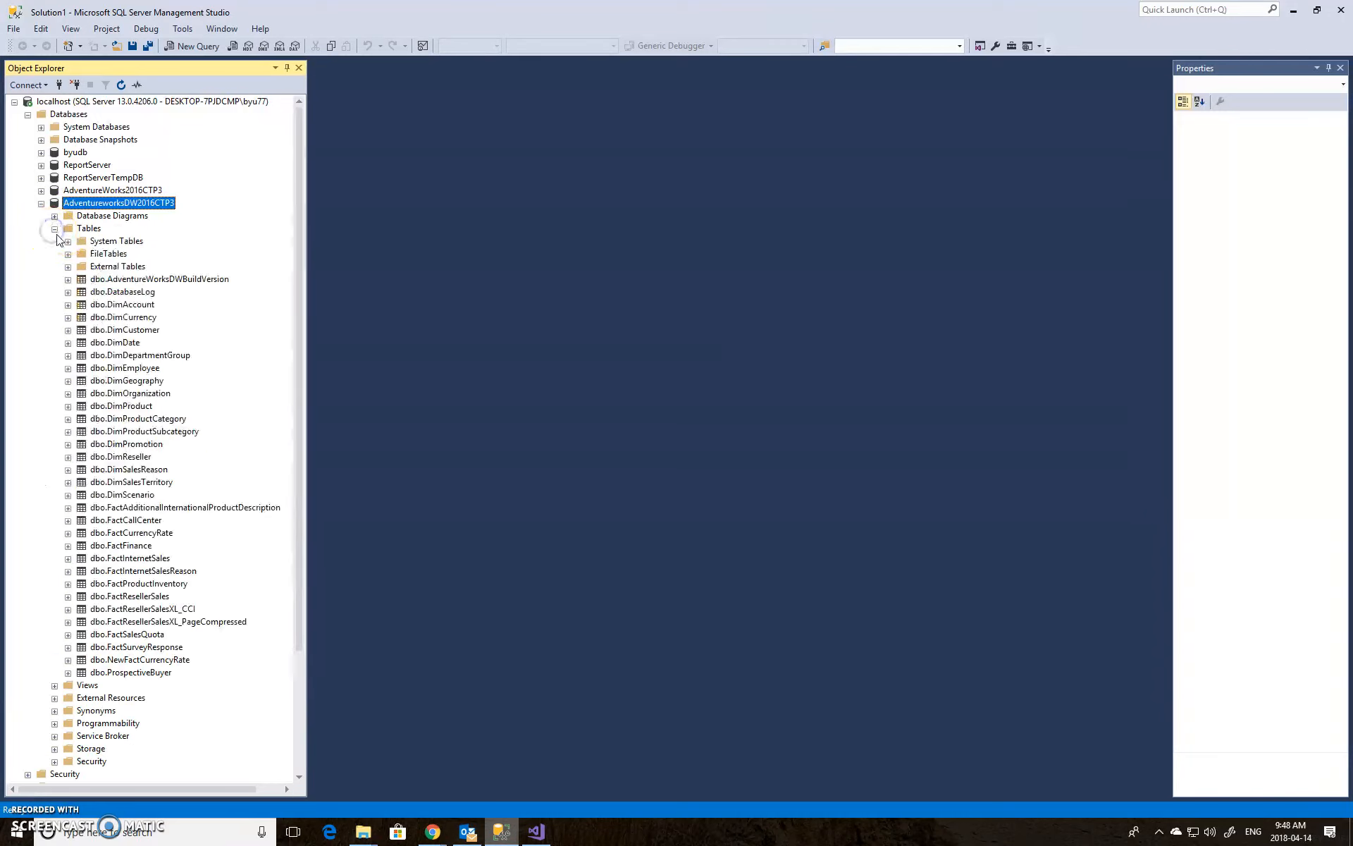
{"action": "left_click", "coordinate": [147, 483]}
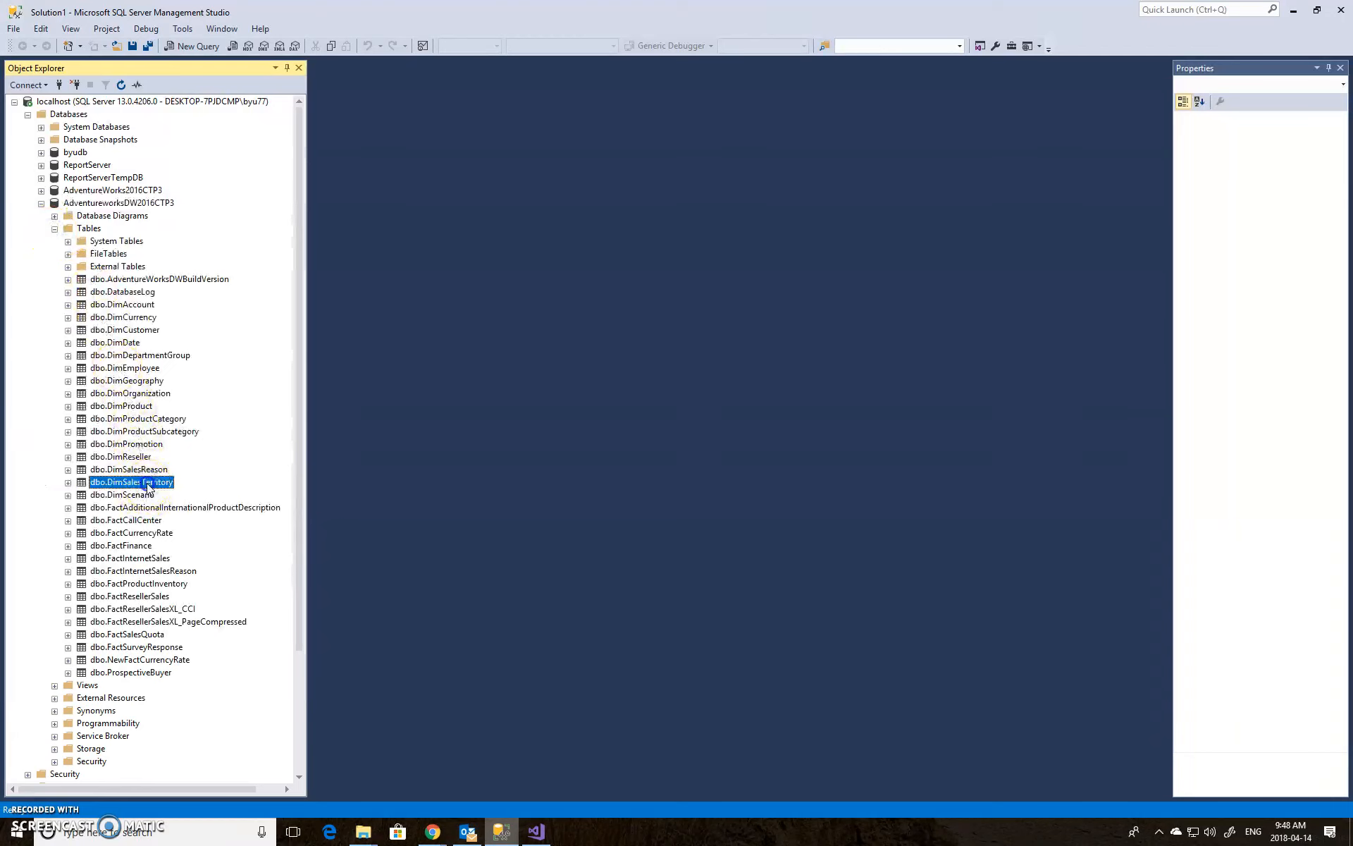
Expand the DimSalesTerritory table and select its top 1000 rows to view the territory data
{"action": "double_click", "coordinate": [148, 485]}
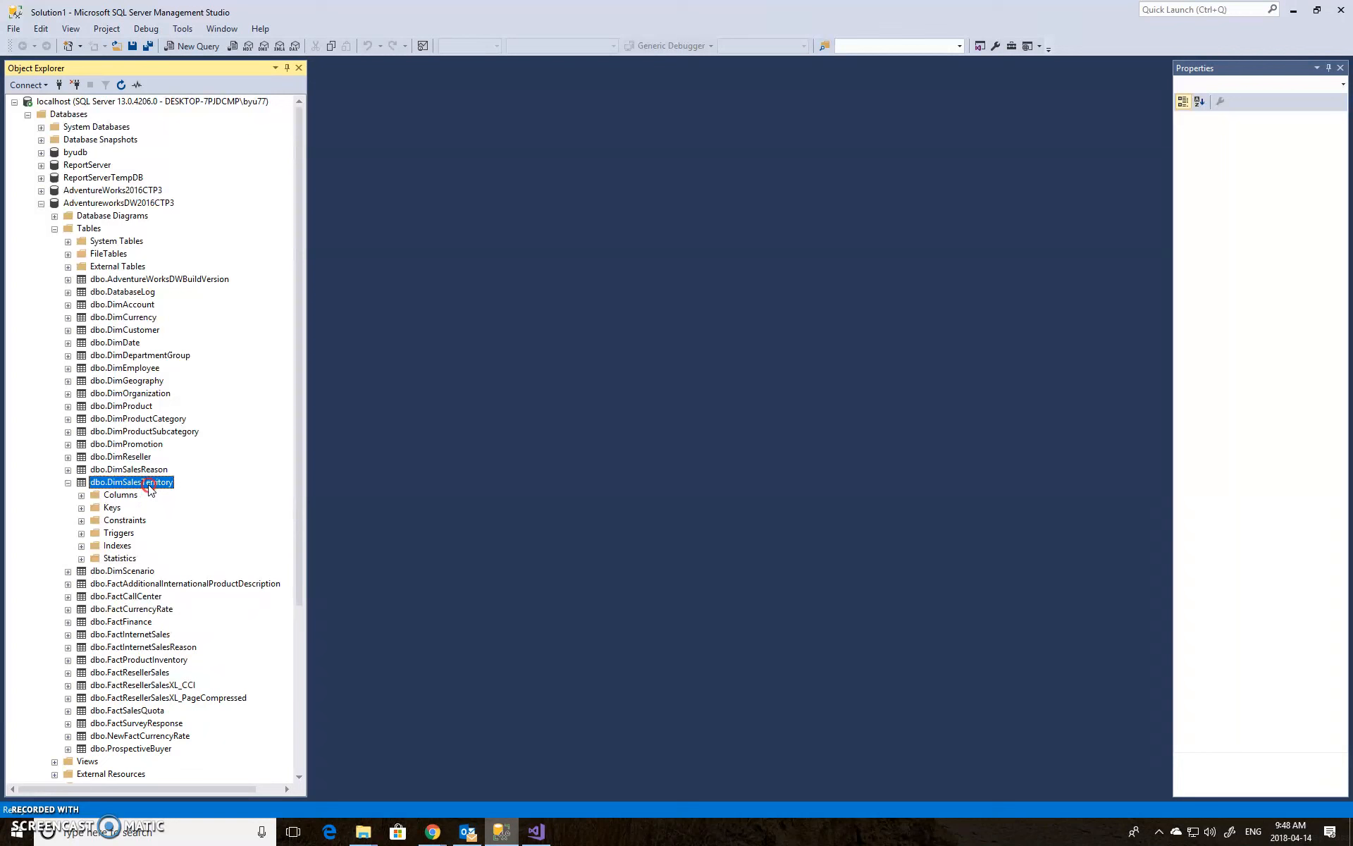
{"action": "right_click", "coordinate": [149, 487]}
{"action": "left_click", "coordinate": [193, 524]}
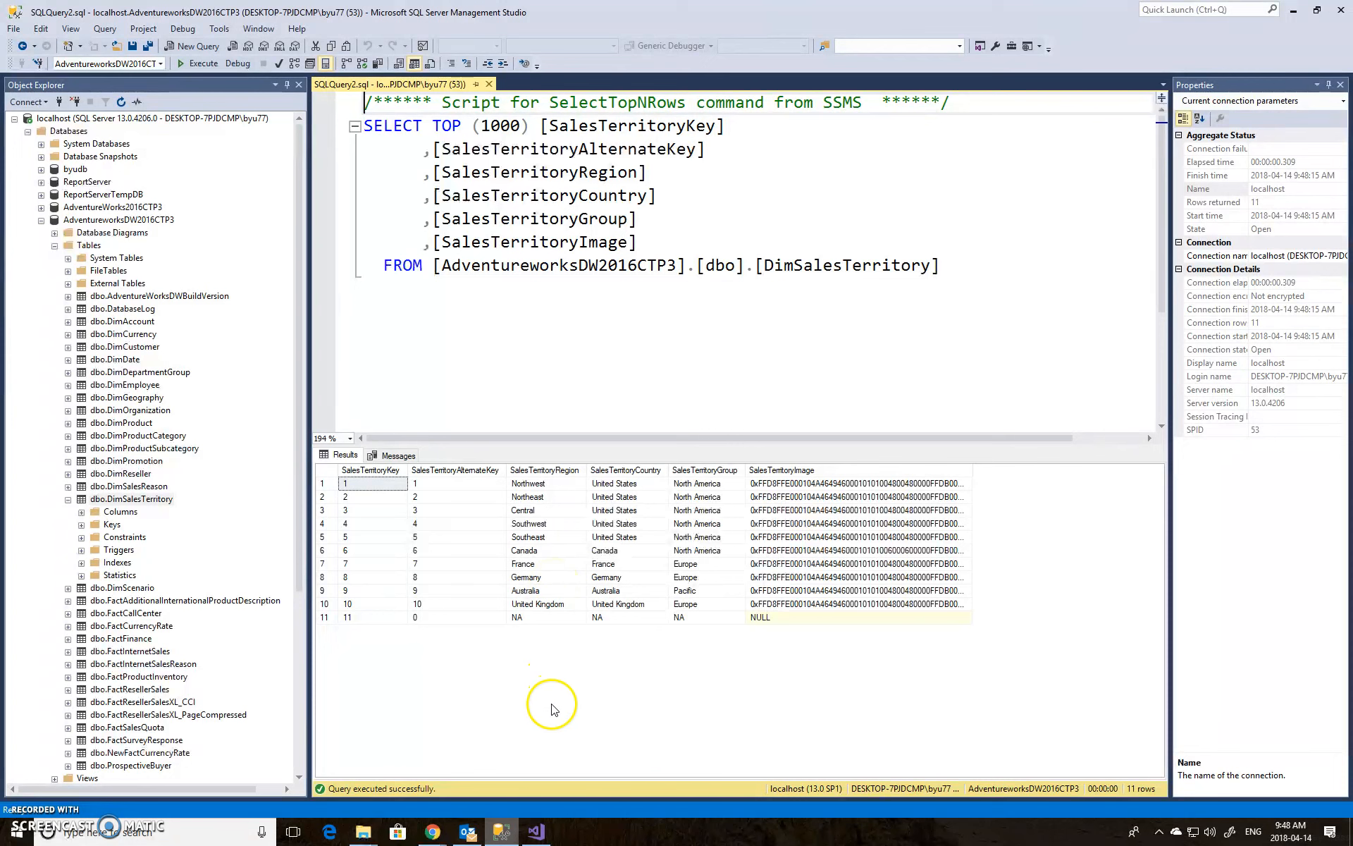
Switch back to Visual Studio, save all files, and deploy the project again from the cube designer
{"action": "left_click", "coordinate": [540, 832]}
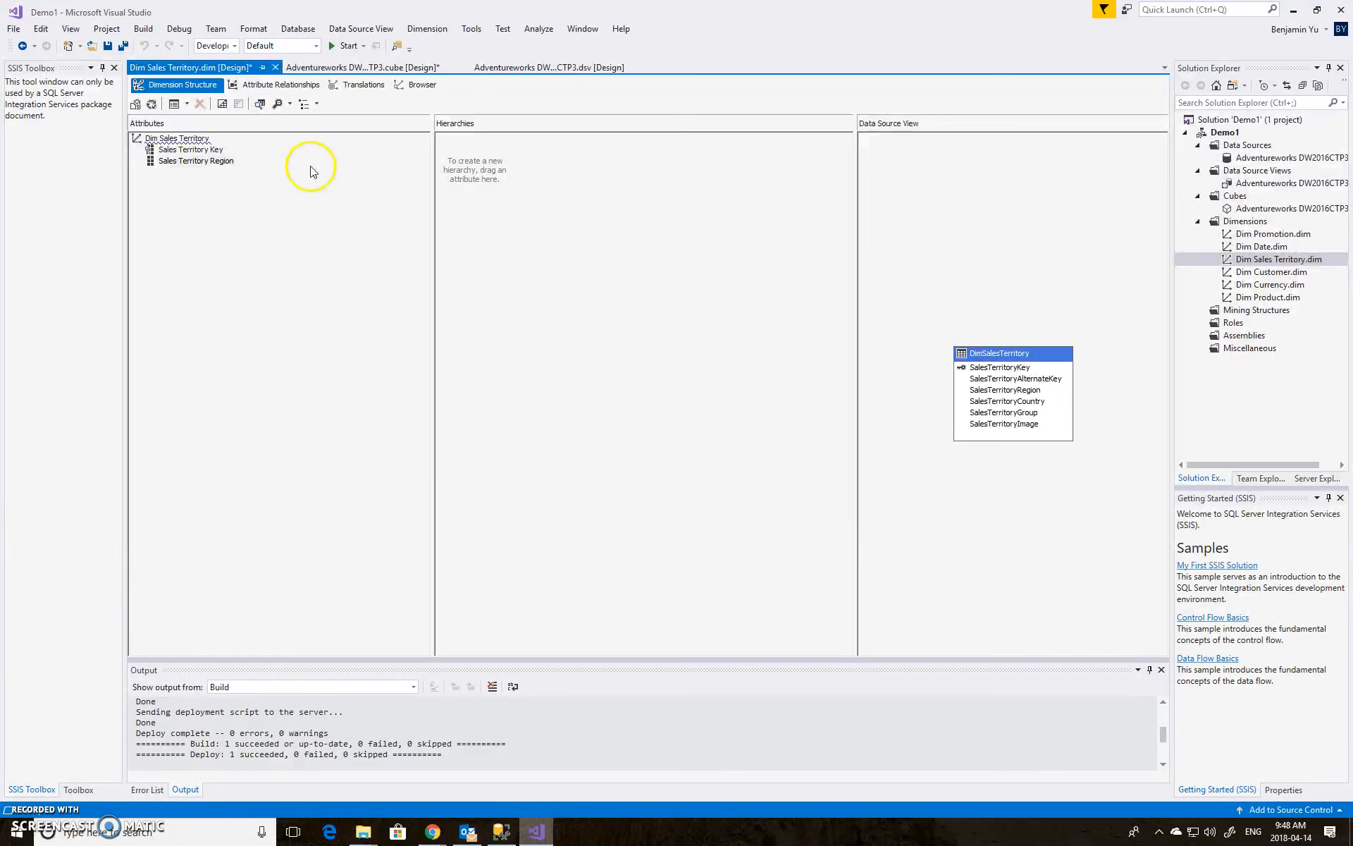
{"action": "left_click", "coordinate": [123, 45]}
{"action": "left_click", "coordinate": [393, 70]}
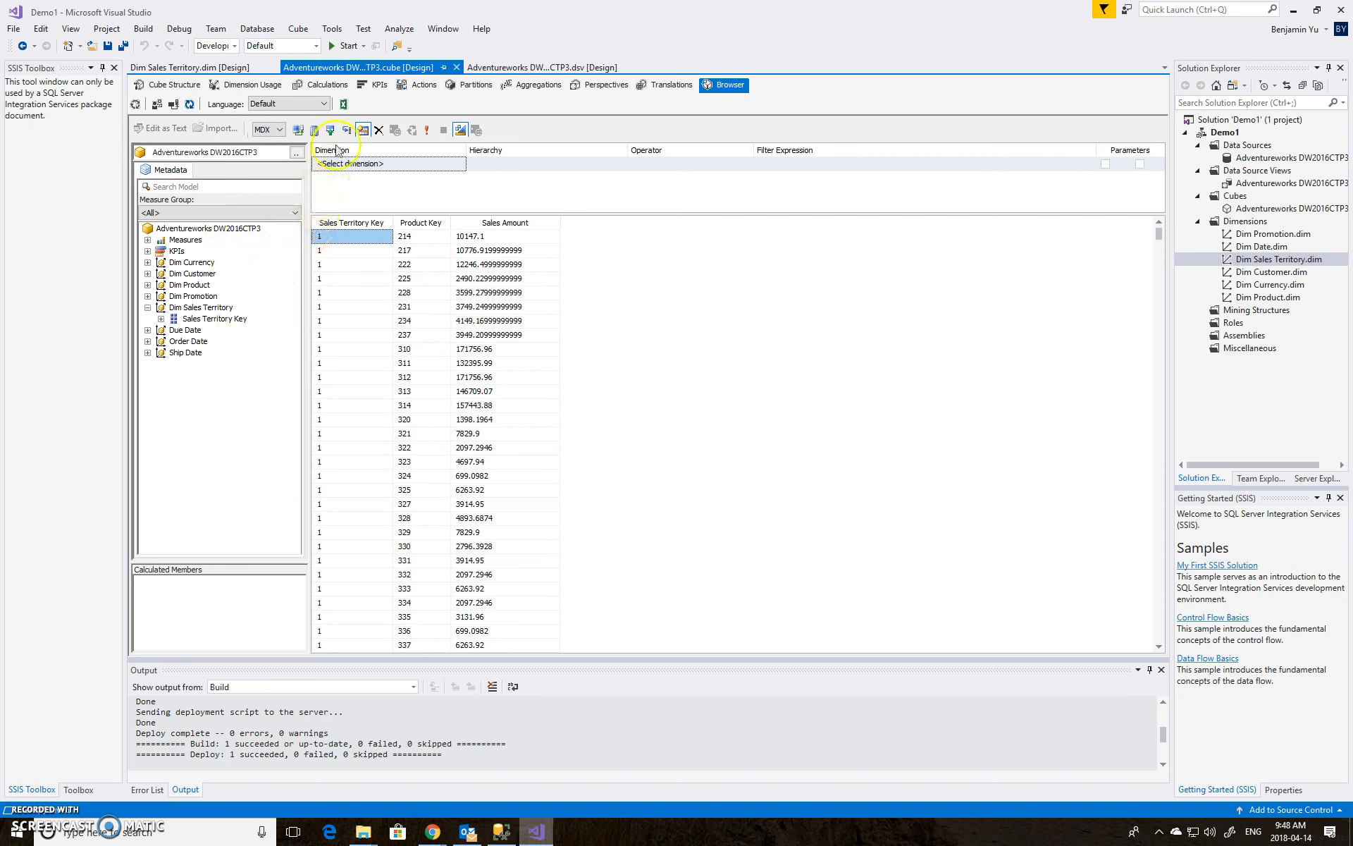
{"action": "left_click", "coordinate": [348, 45]}
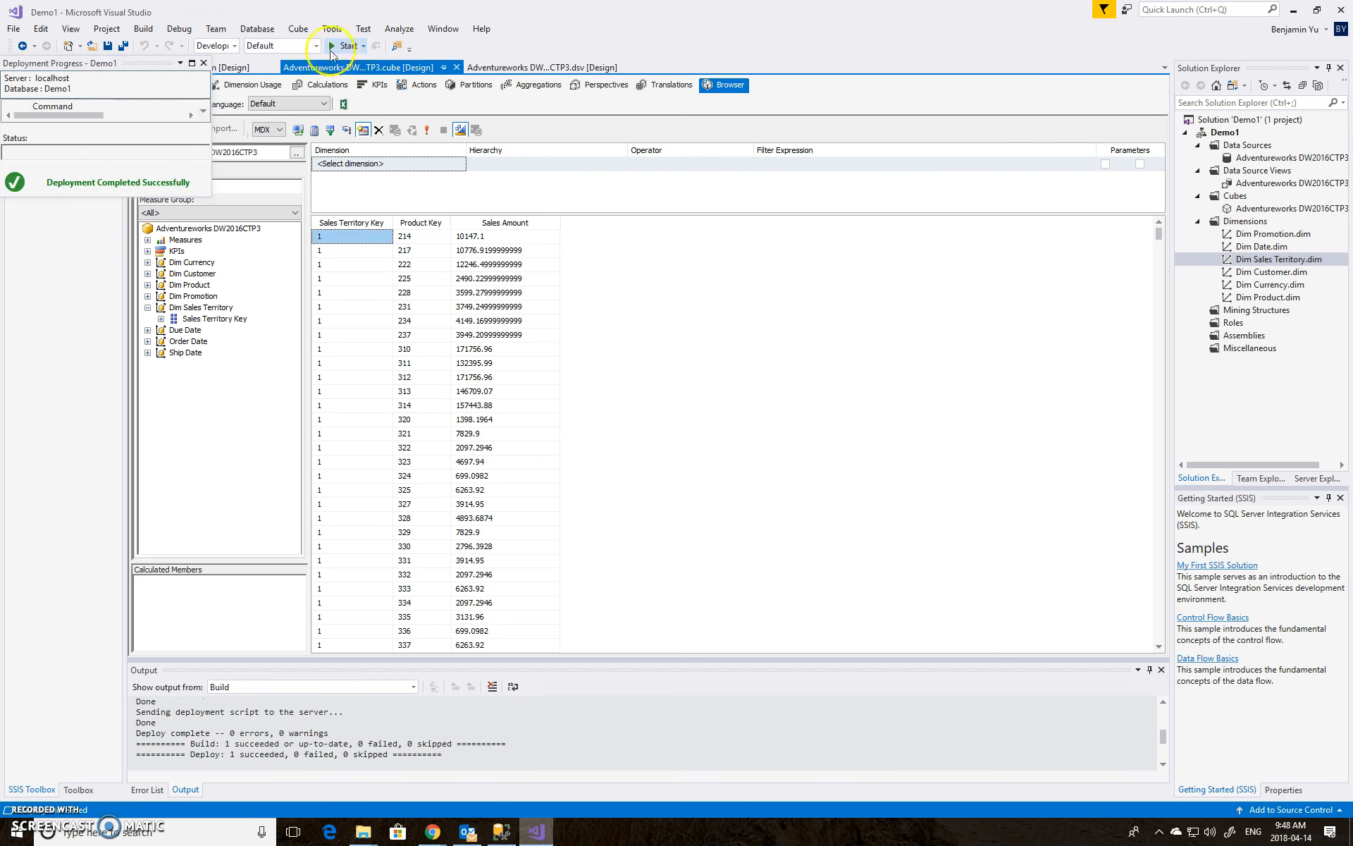
{"action": "left_click", "coordinate": [205, 64]}
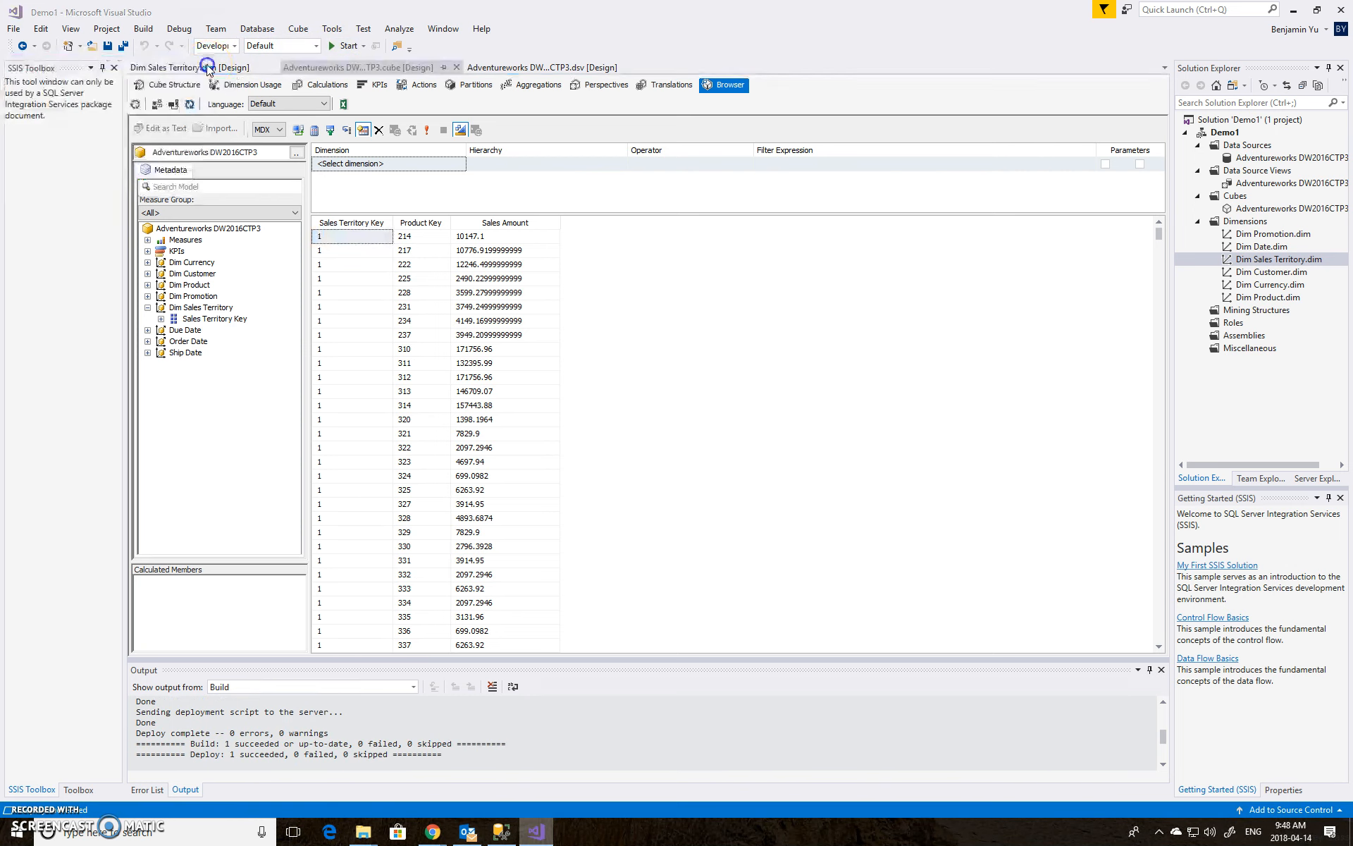
Reconnect the cube browser and add Sales Amount from Fact Internet Sales and Product Key from Dim Product to the query
{"action": "left_click", "coordinate": [190, 105]}
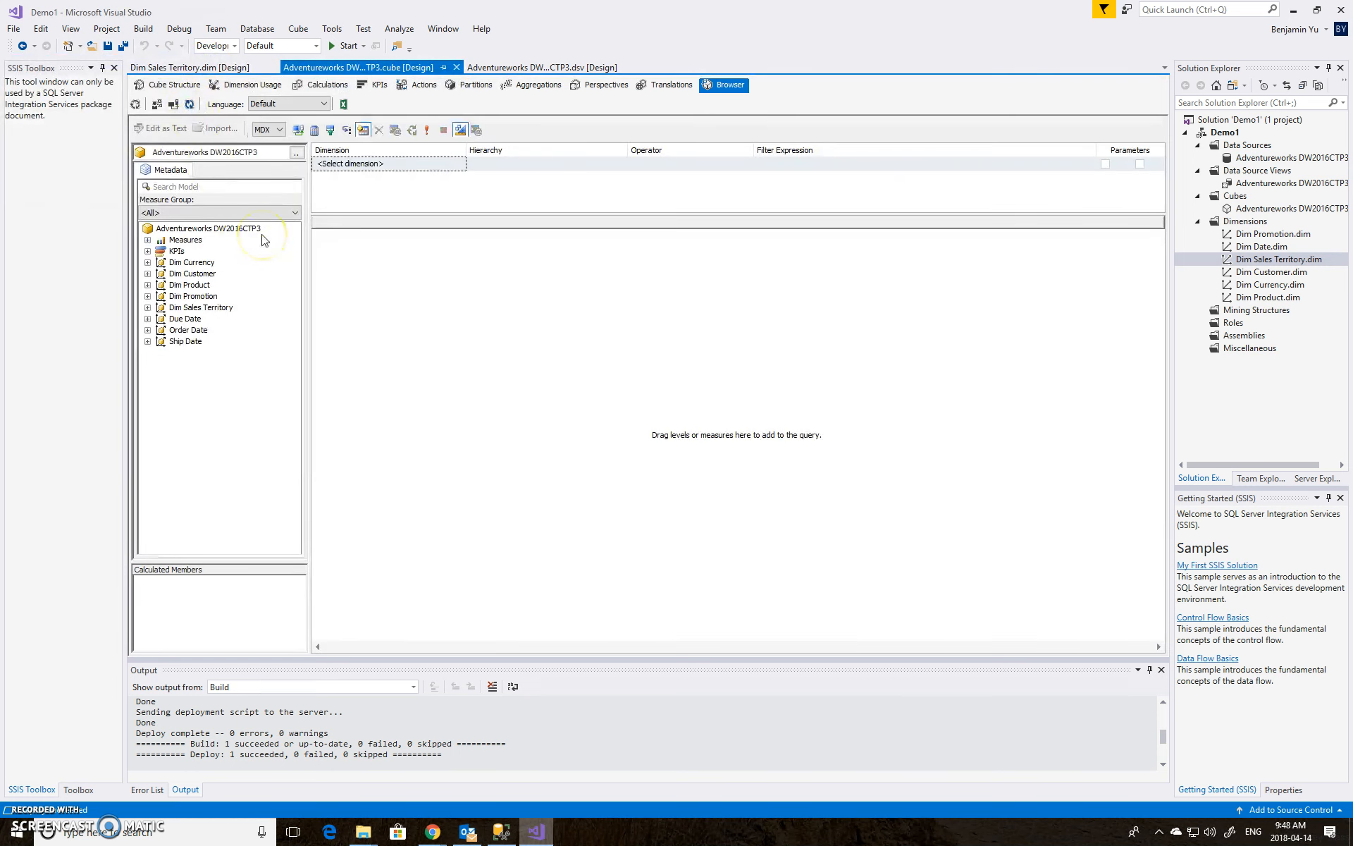
{"action": "left_click", "coordinate": [148, 240]}
{"action": "left_click", "coordinate": [167, 254]}
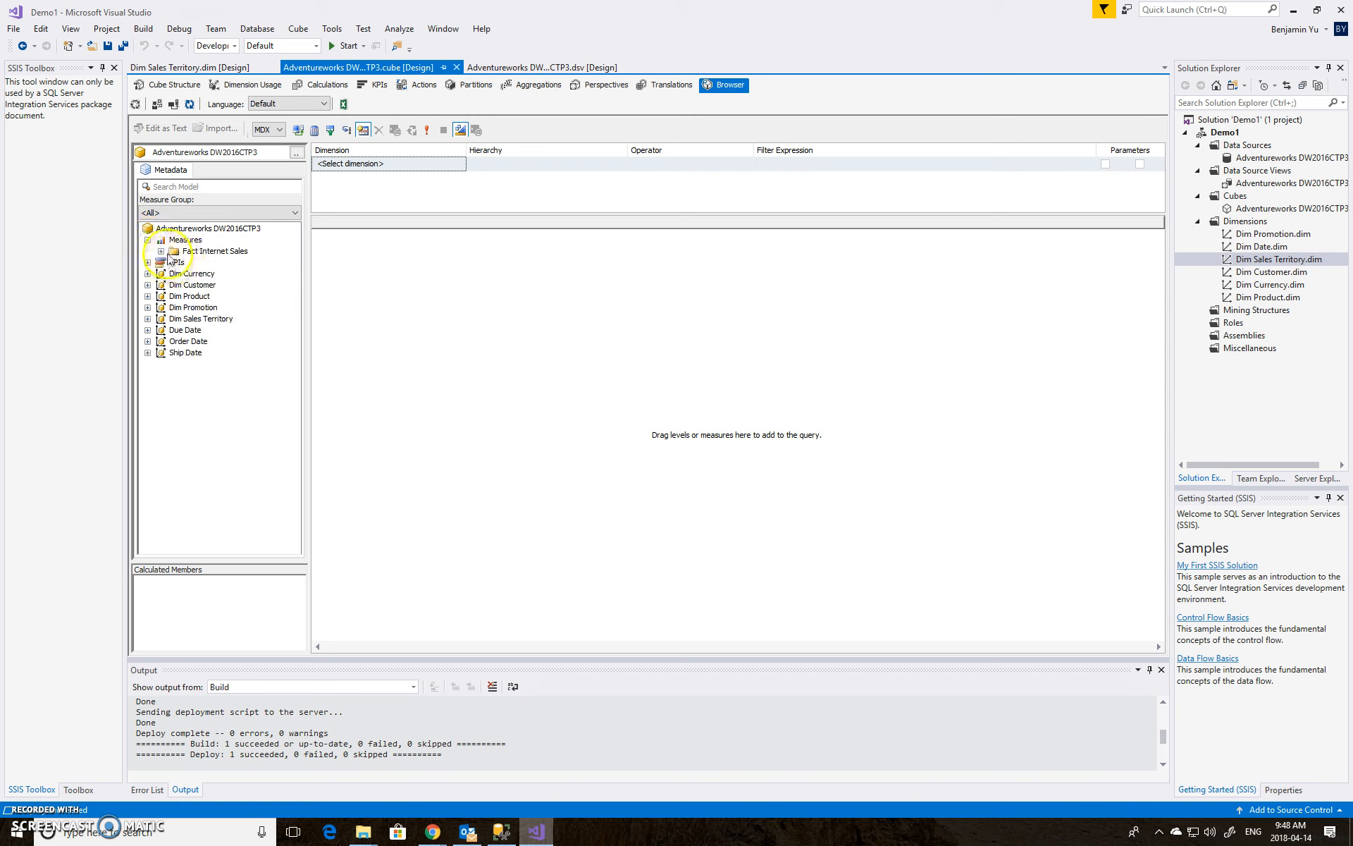
{"action": "left_click", "coordinate": [230, 345]}
{"action": "left_click_drag", "start_coordinate": [230, 345], "coordinate": [416, 327]}
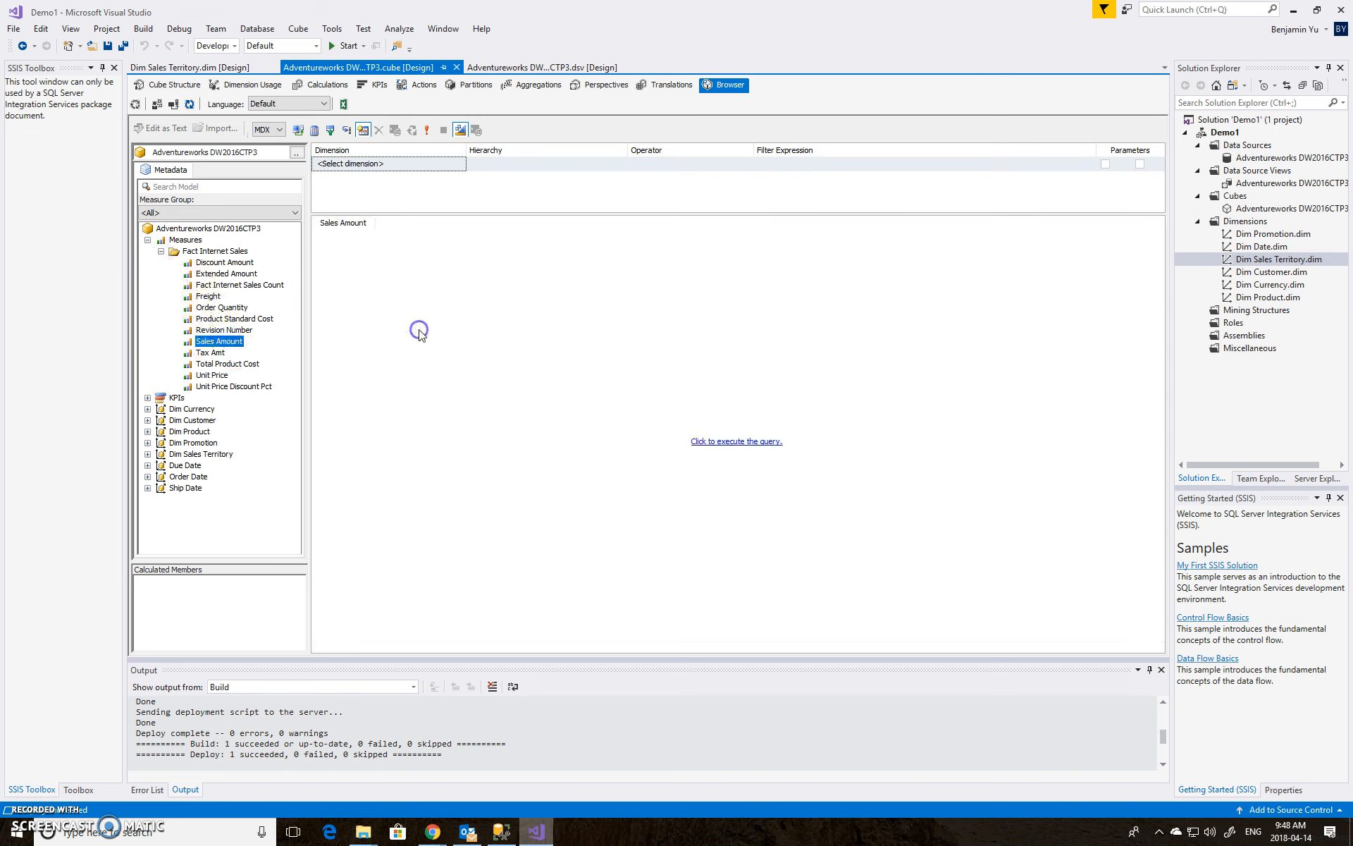
{"action": "left_click", "coordinate": [147, 431]}
{"action": "left_click_drag", "start_coordinate": [200, 442], "coordinate": [340, 405]}
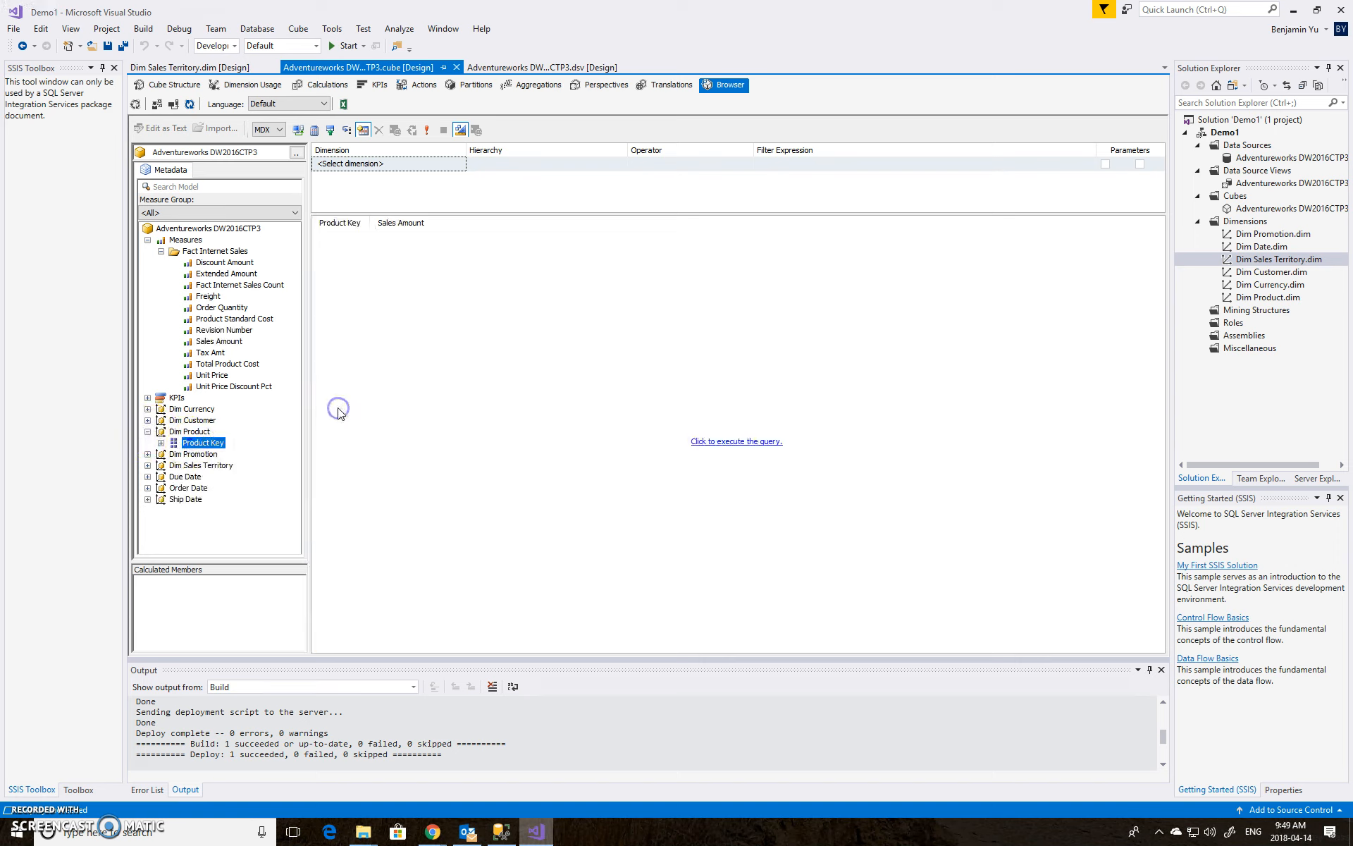
Add Sales Territory Region from Dim Sales Territory to the query, execute it, and widen the Sales Amount column
{"action": "left_click", "coordinate": [147, 465]}
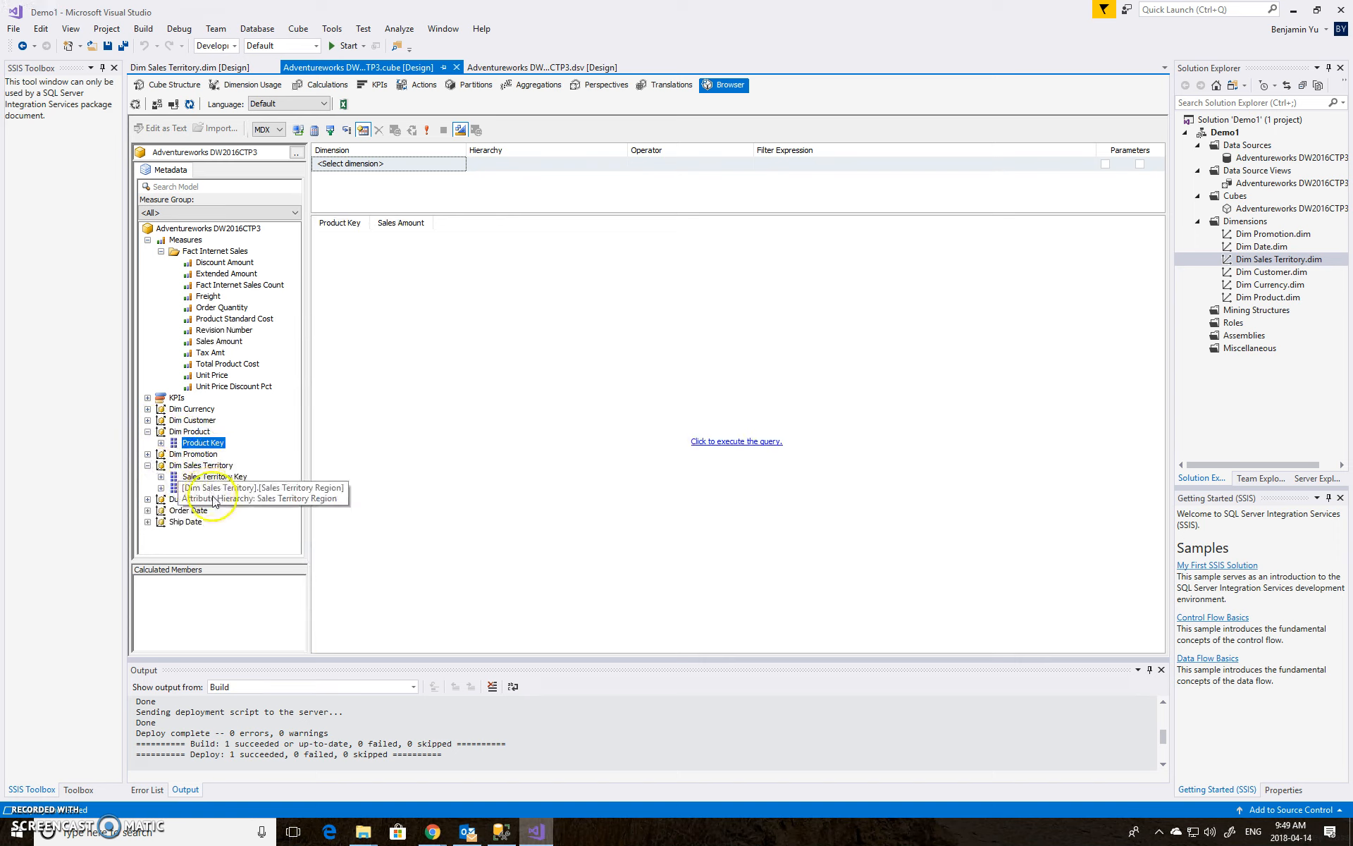
{"action": "left_click_drag", "start_coordinate": [240, 487], "coordinate": [313, 478]}
{"action": "left_click", "coordinate": [726, 443]}
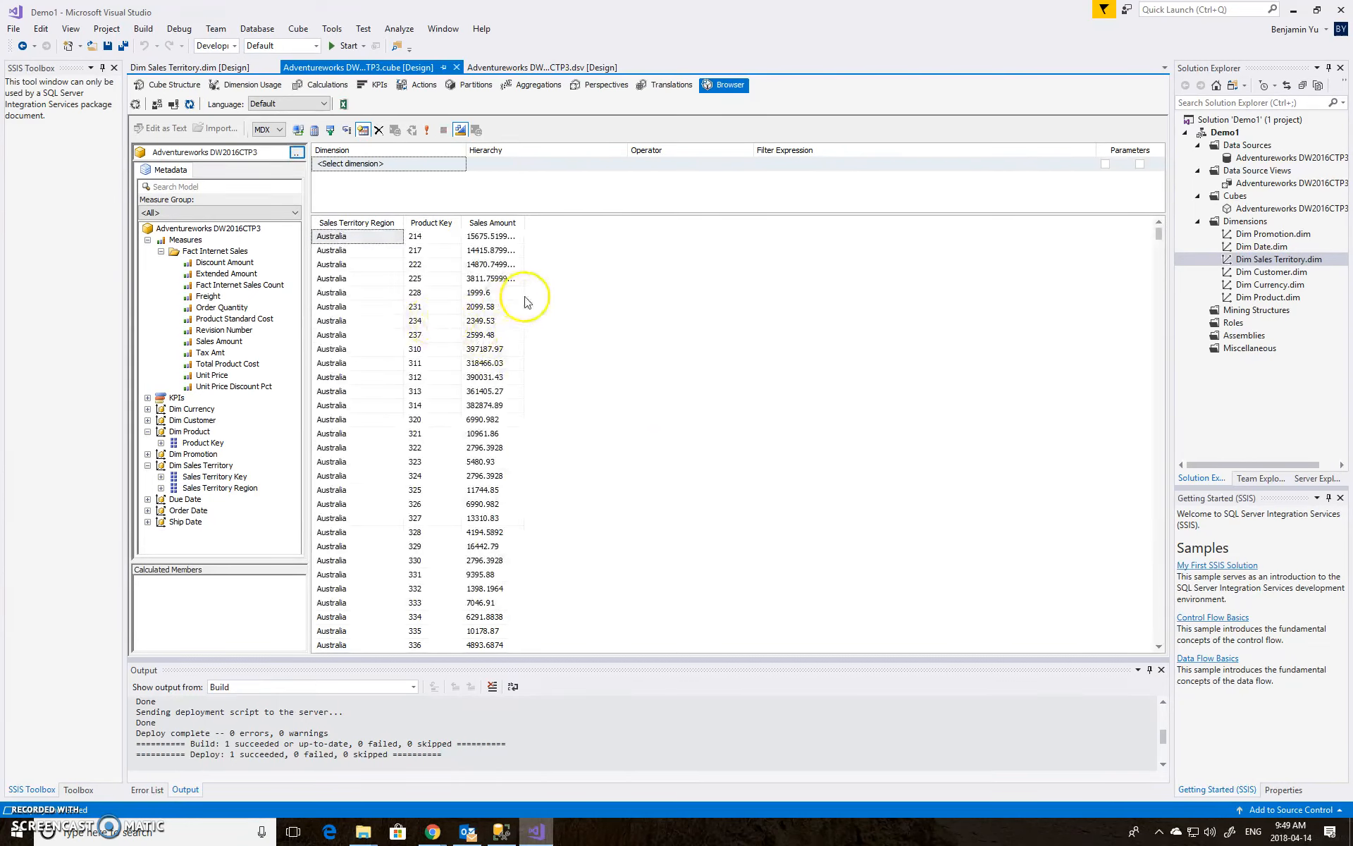
{"action": "left_click_drag", "start_coordinate": [525, 223], "coordinate": [550, 227]}
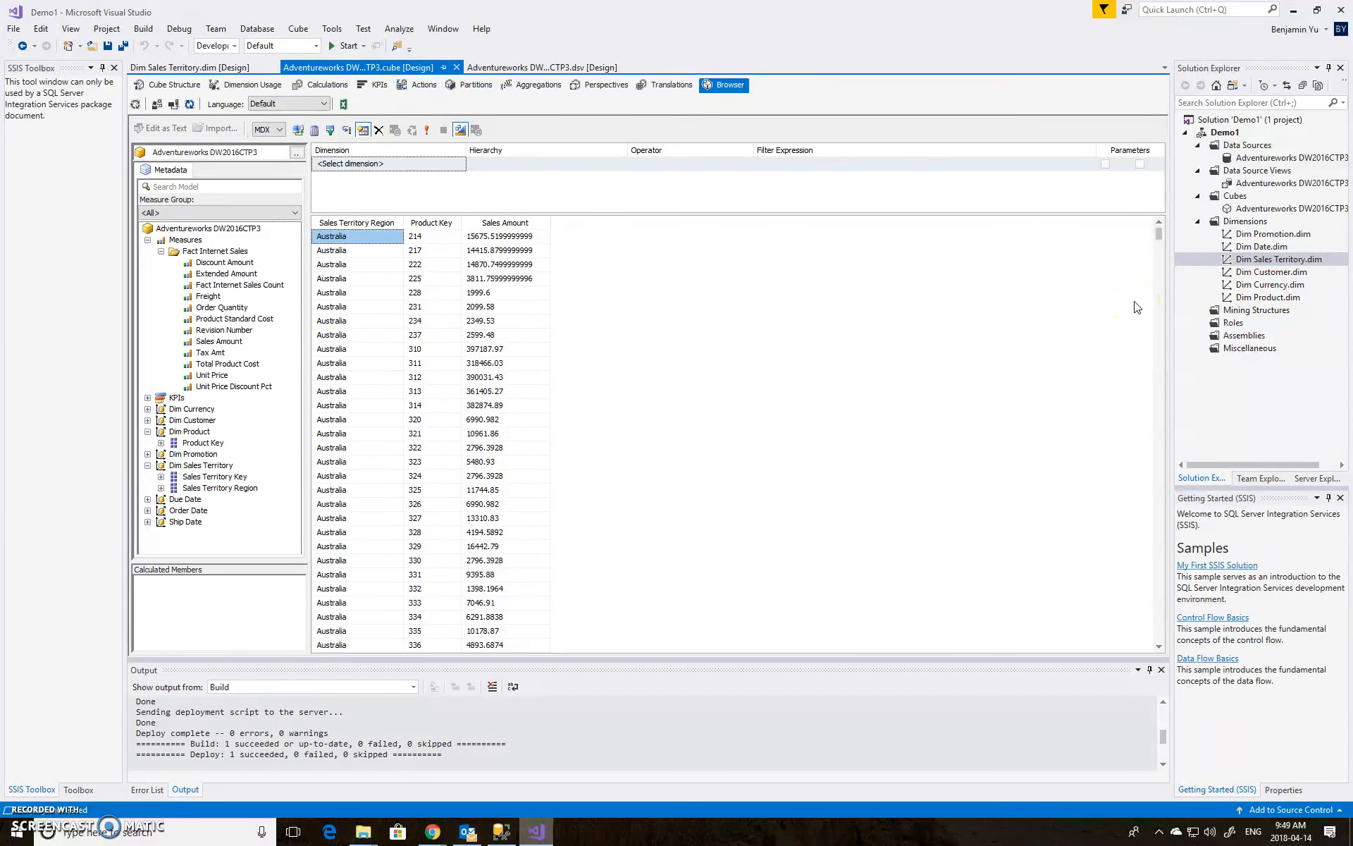
Add the DimProductSubcategory table to the data source view, place it beside DimProduct, and save all
{"action": "left_click", "coordinate": [1272, 183]}
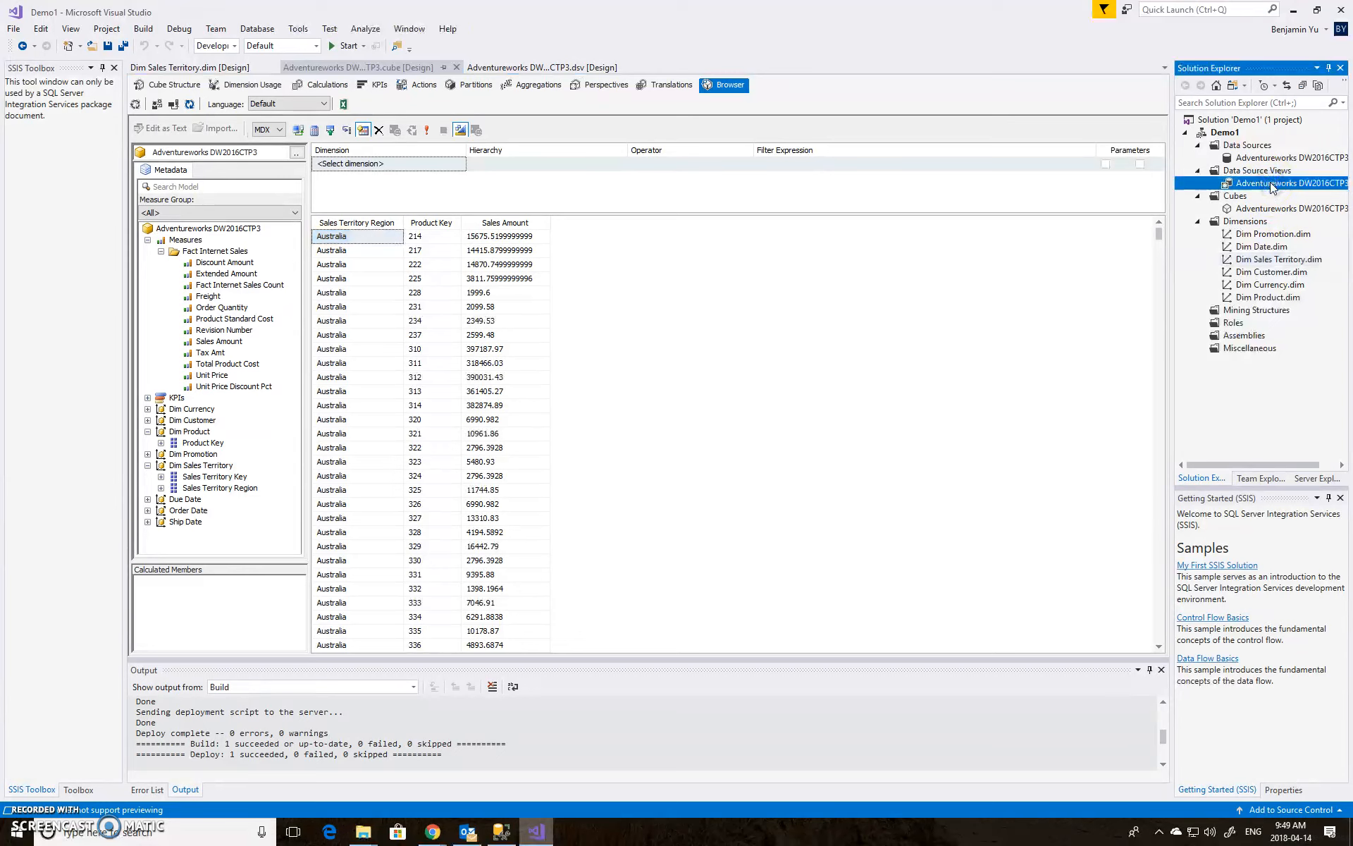
{"action": "double_click", "coordinate": [1272, 184]}
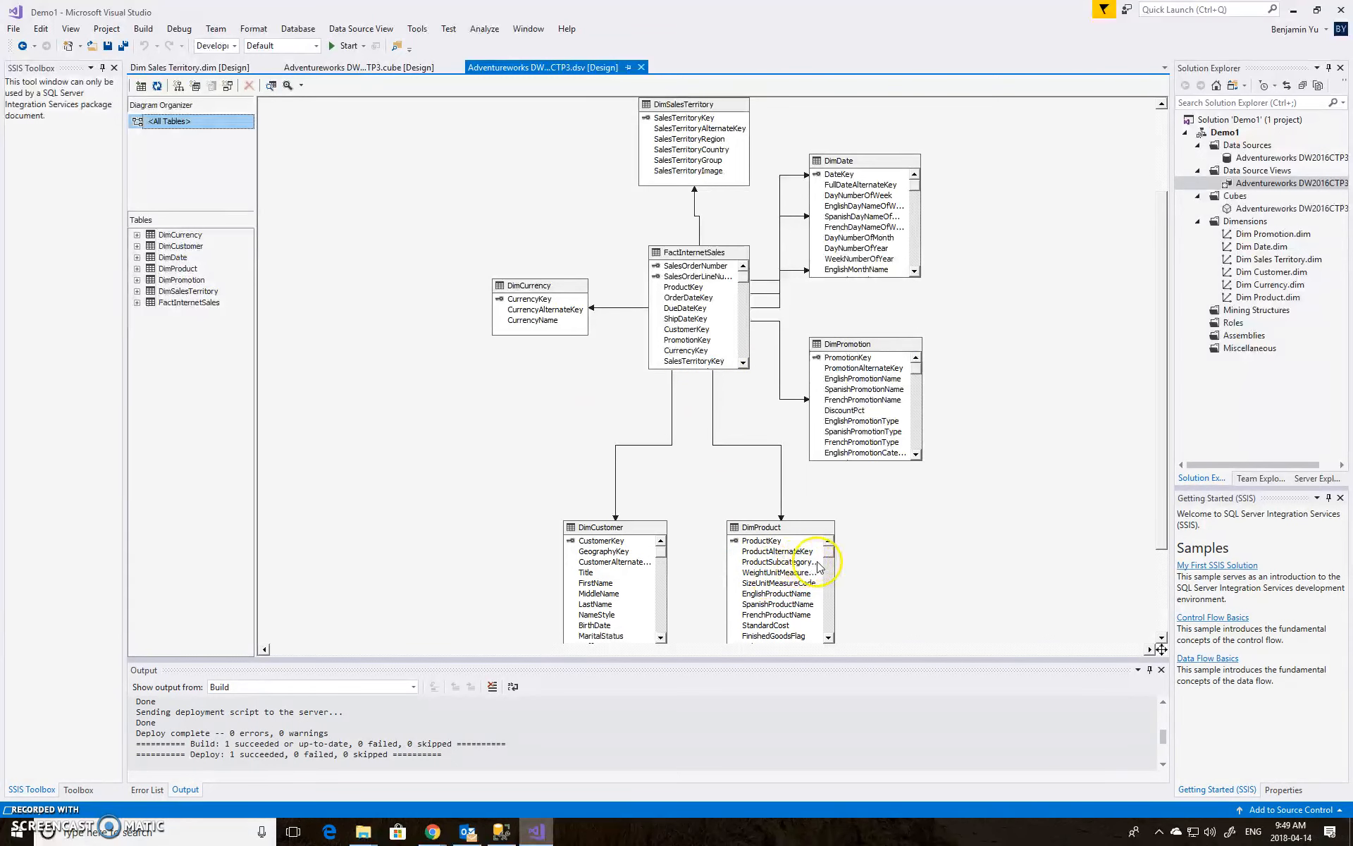
{"action": "right_click", "coordinate": [918, 543]}
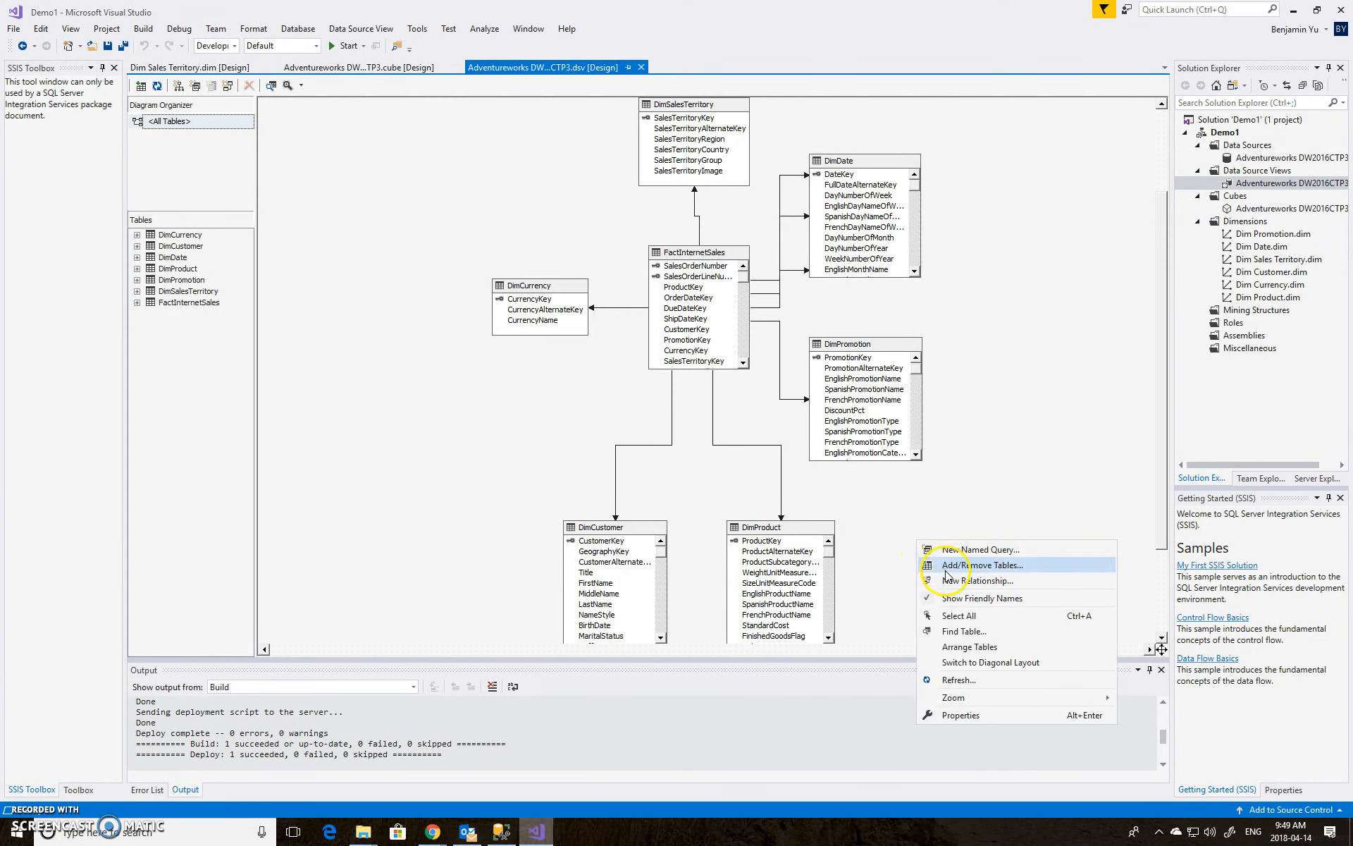
{"action": "left_click", "coordinate": [941, 565]}
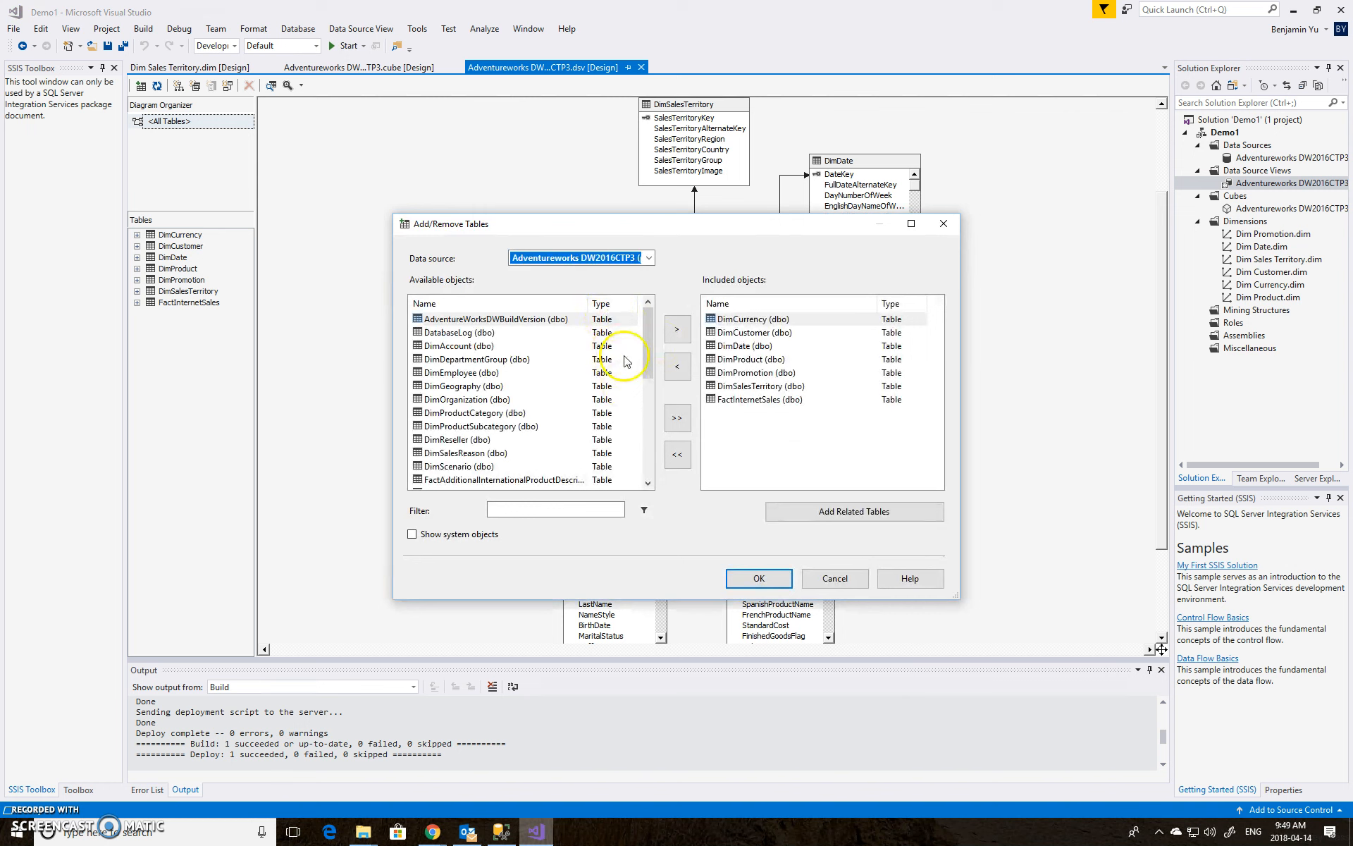
{"action": "left_click", "coordinate": [649, 423]}
{"action": "left_click_drag", "start_coordinate": [649, 418], "coordinate": [651, 378]}
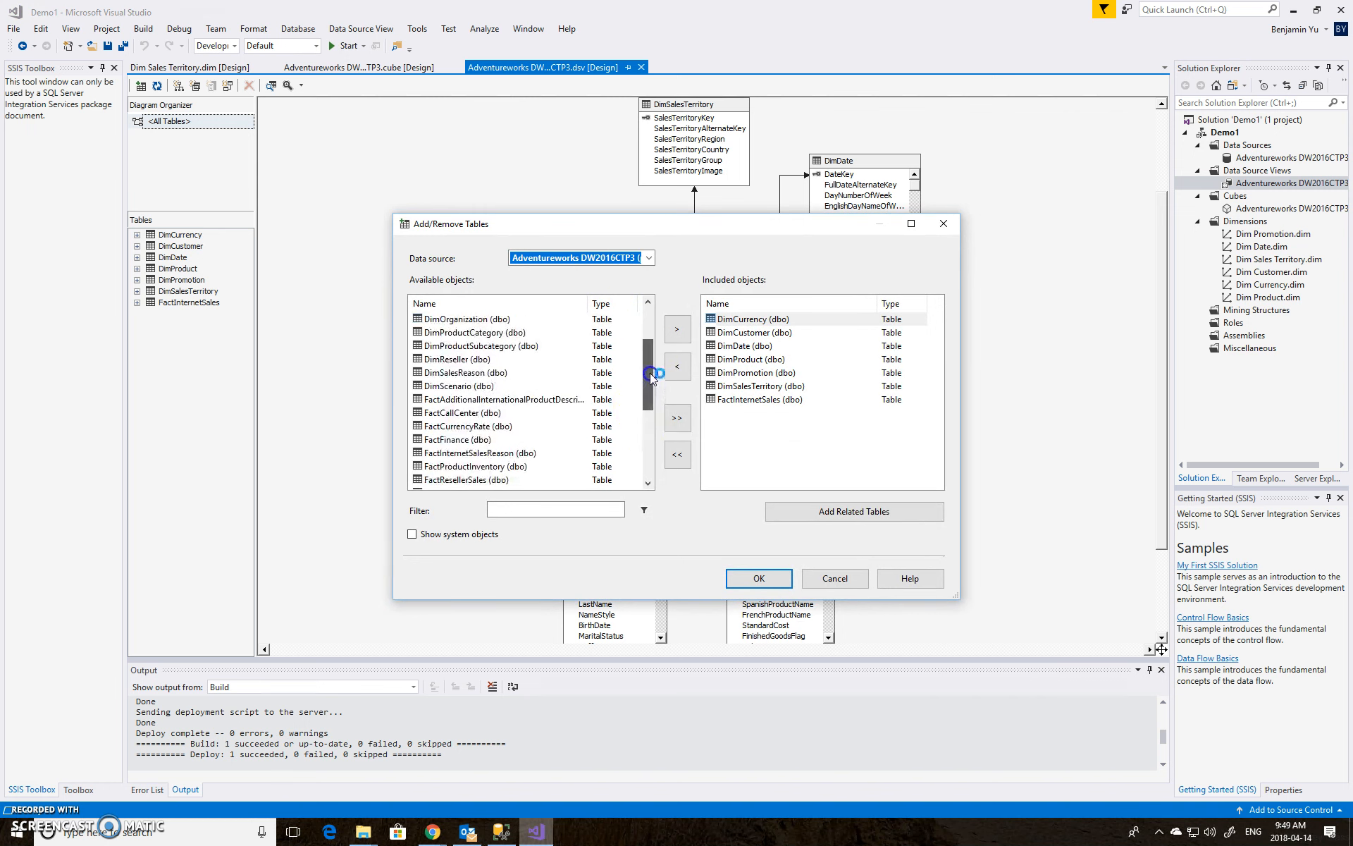
{"action": "left_click", "coordinate": [522, 345]}
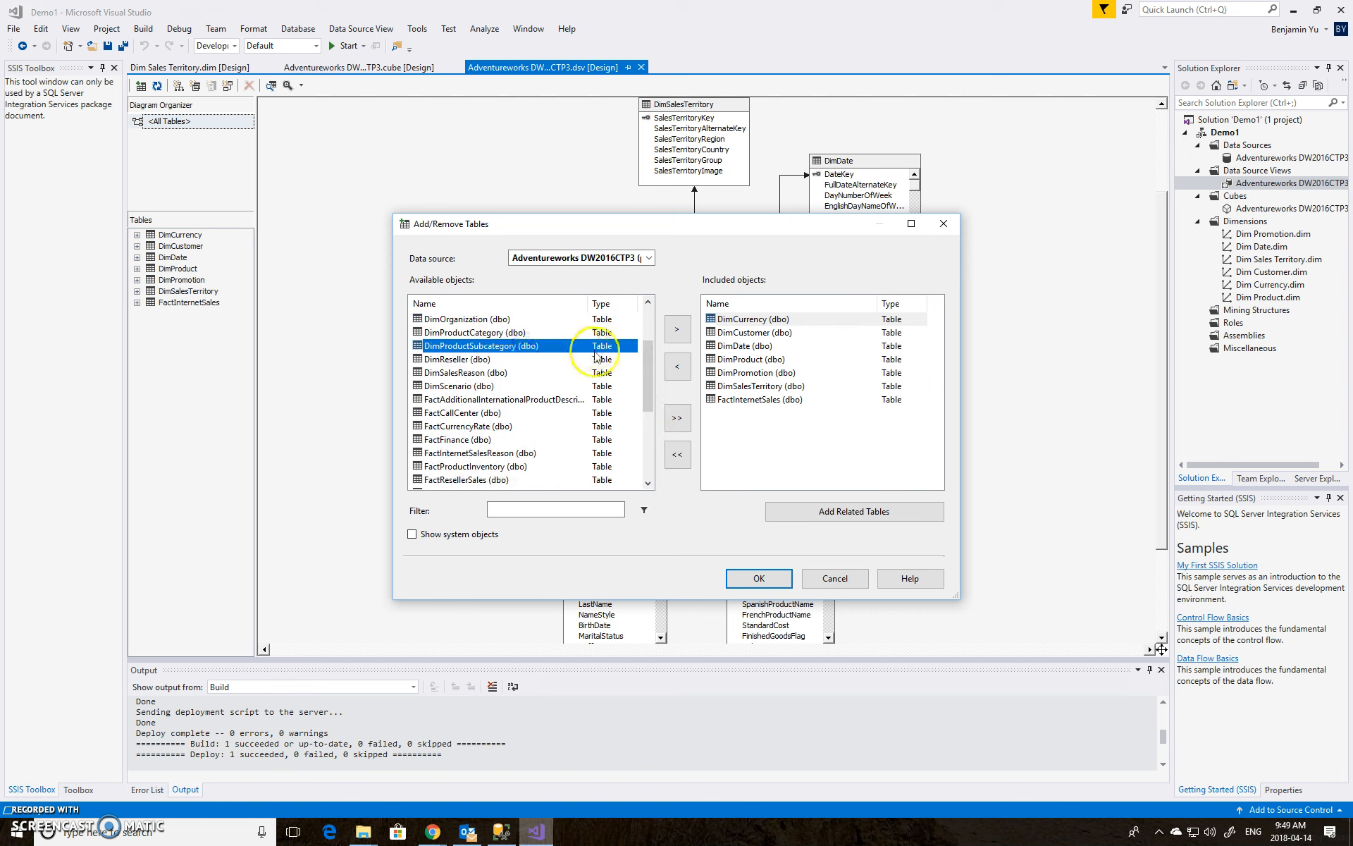
{"action": "left_click", "coordinate": [677, 330]}
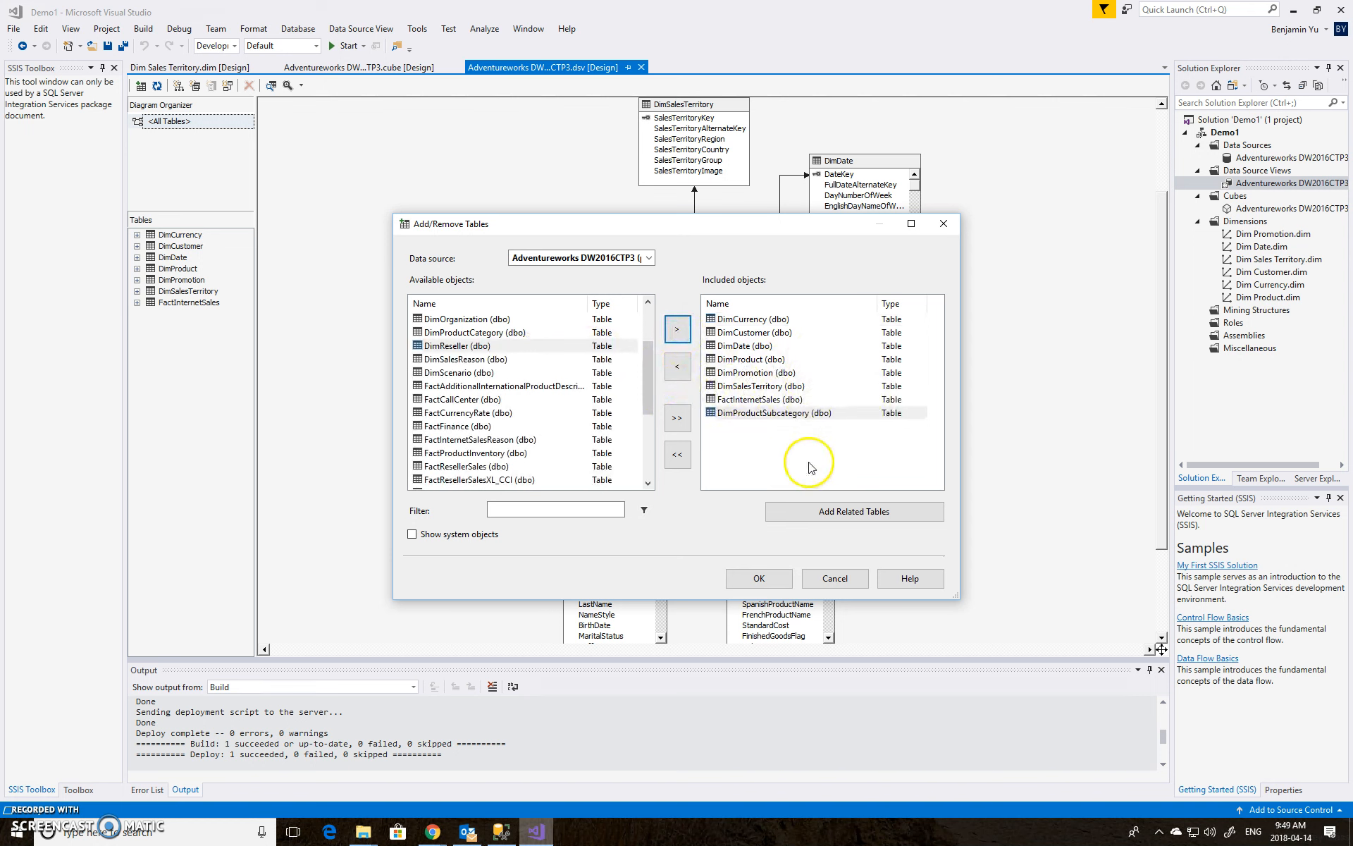
{"action": "left_click", "coordinate": [767, 579]}
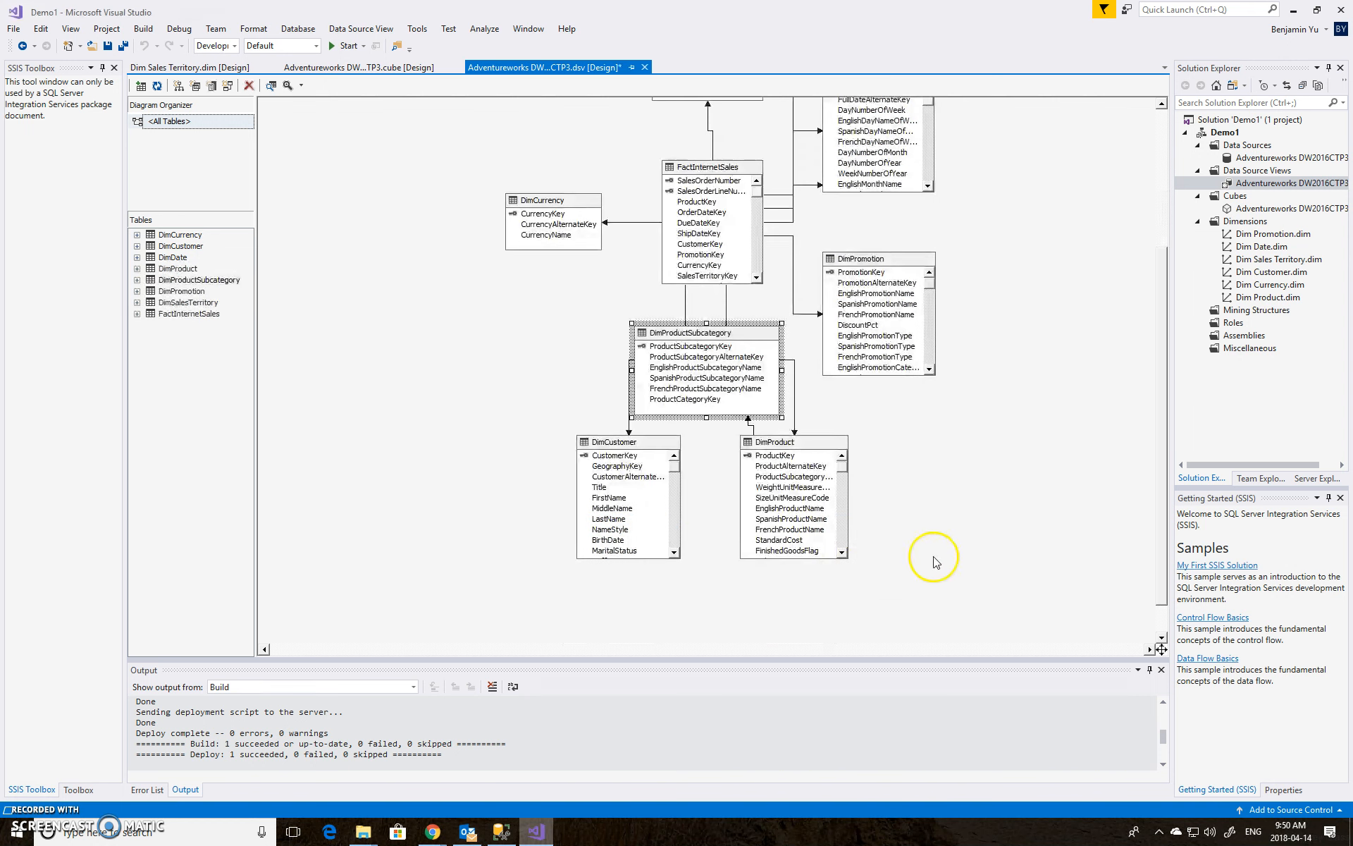
{"action": "left_click_drag", "start_coordinate": [771, 351], "coordinate": [1080, 492]}
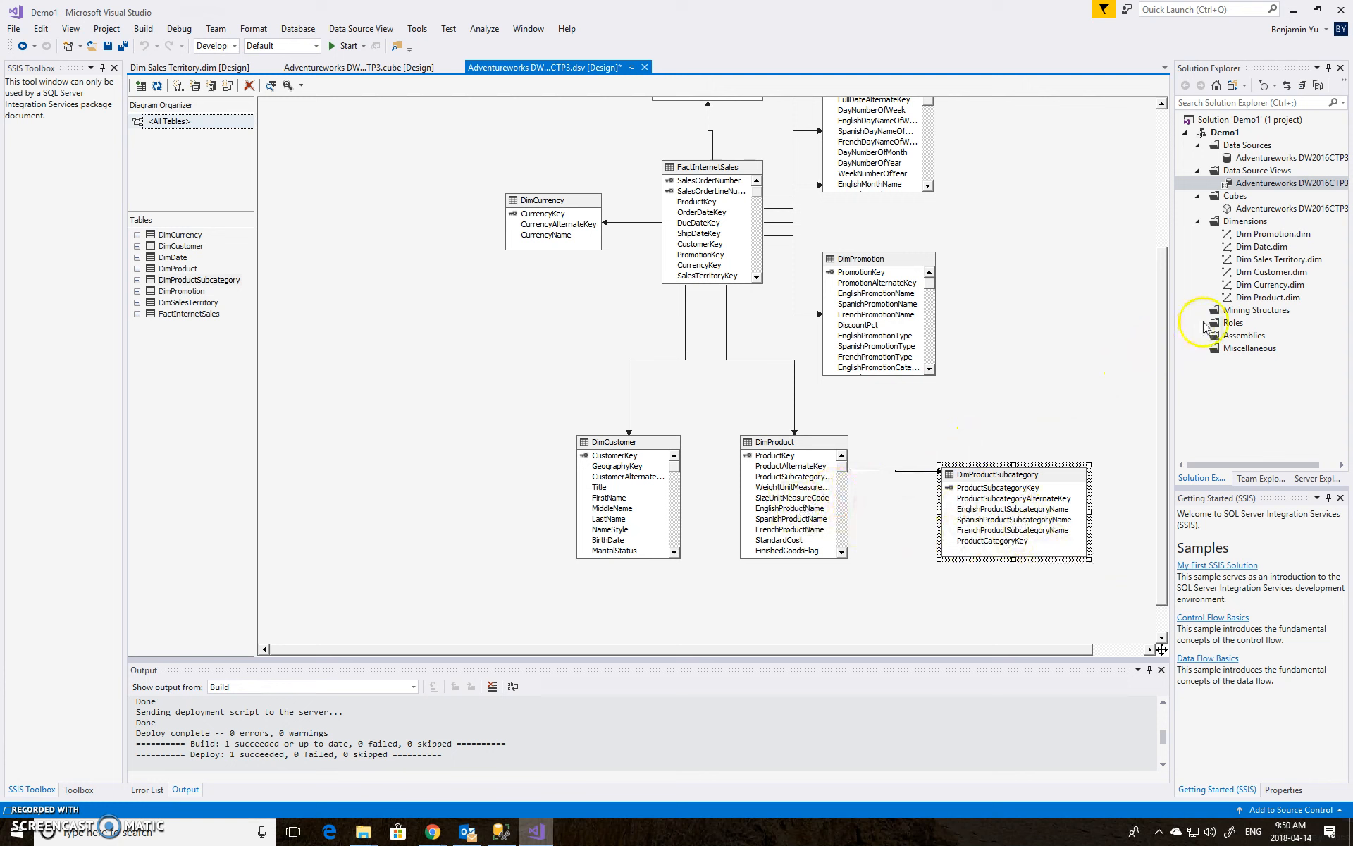
{"action": "left_click", "coordinate": [123, 47]}
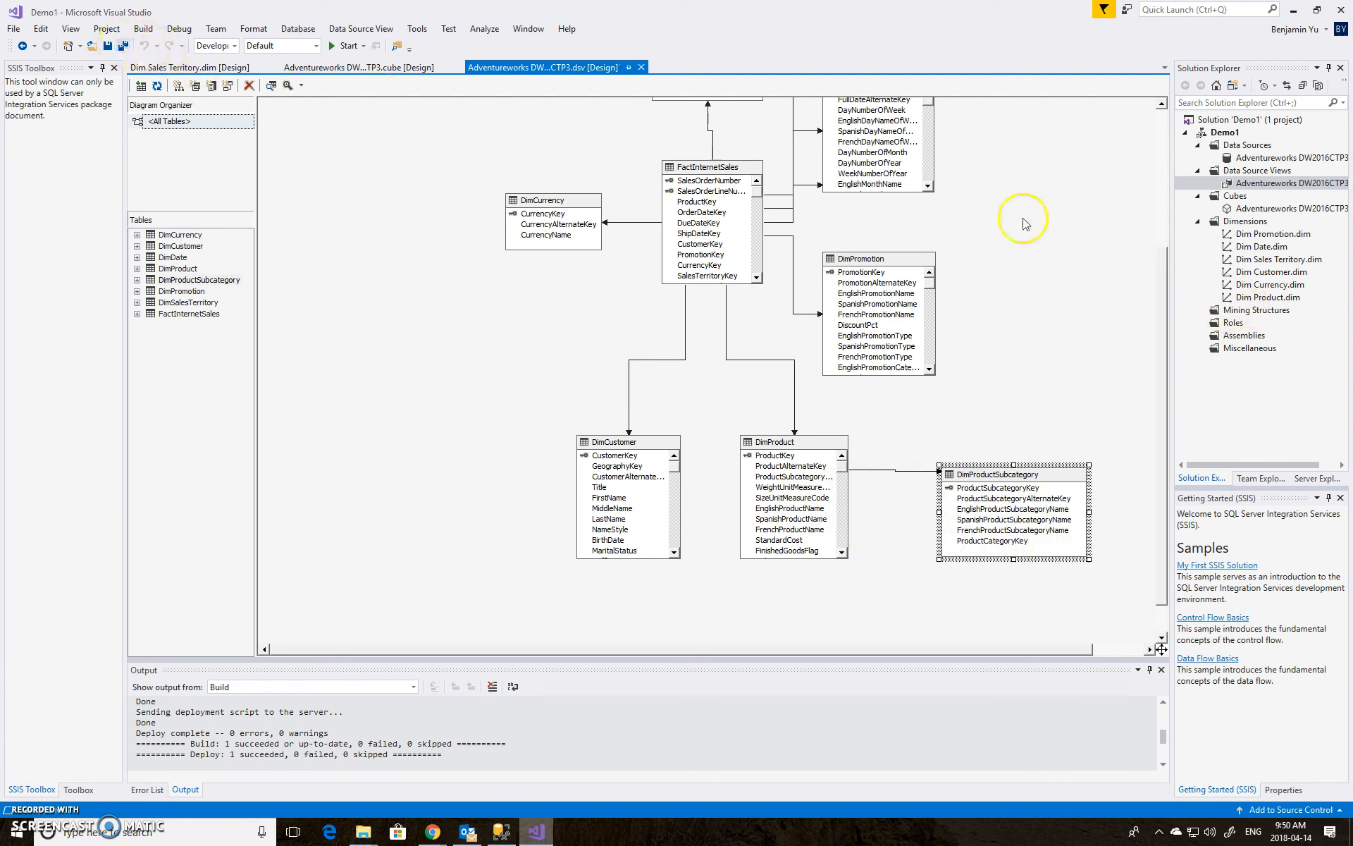
Open the Dim Product dimension and show the DimProductSubcategory table in its data source view
{"action": "left_click", "coordinate": [1294, 298]}
{"action": "double_click", "coordinate": [1295, 298]}
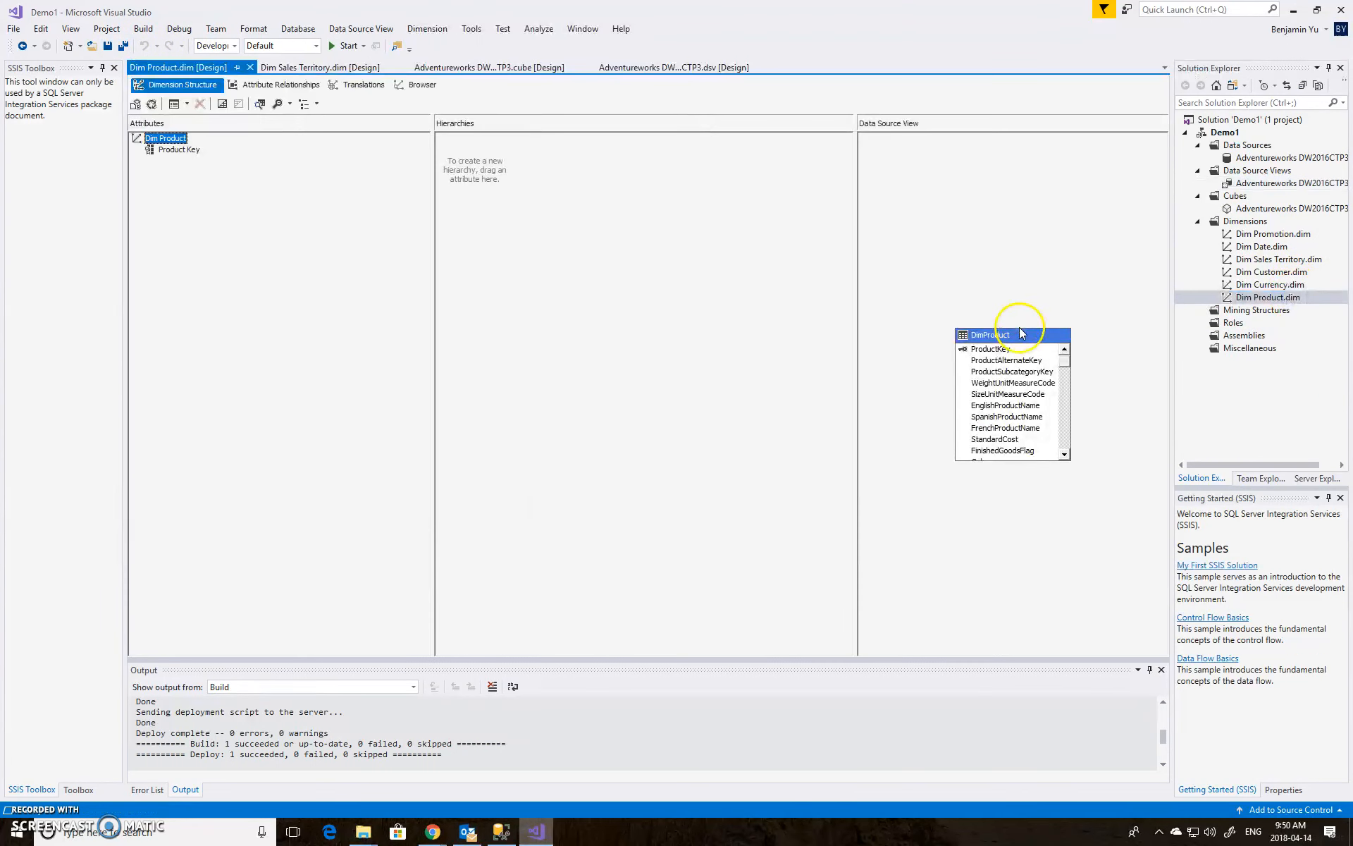
{"action": "left_click_drag", "start_coordinate": [1023, 337], "coordinate": [1001, 235]}
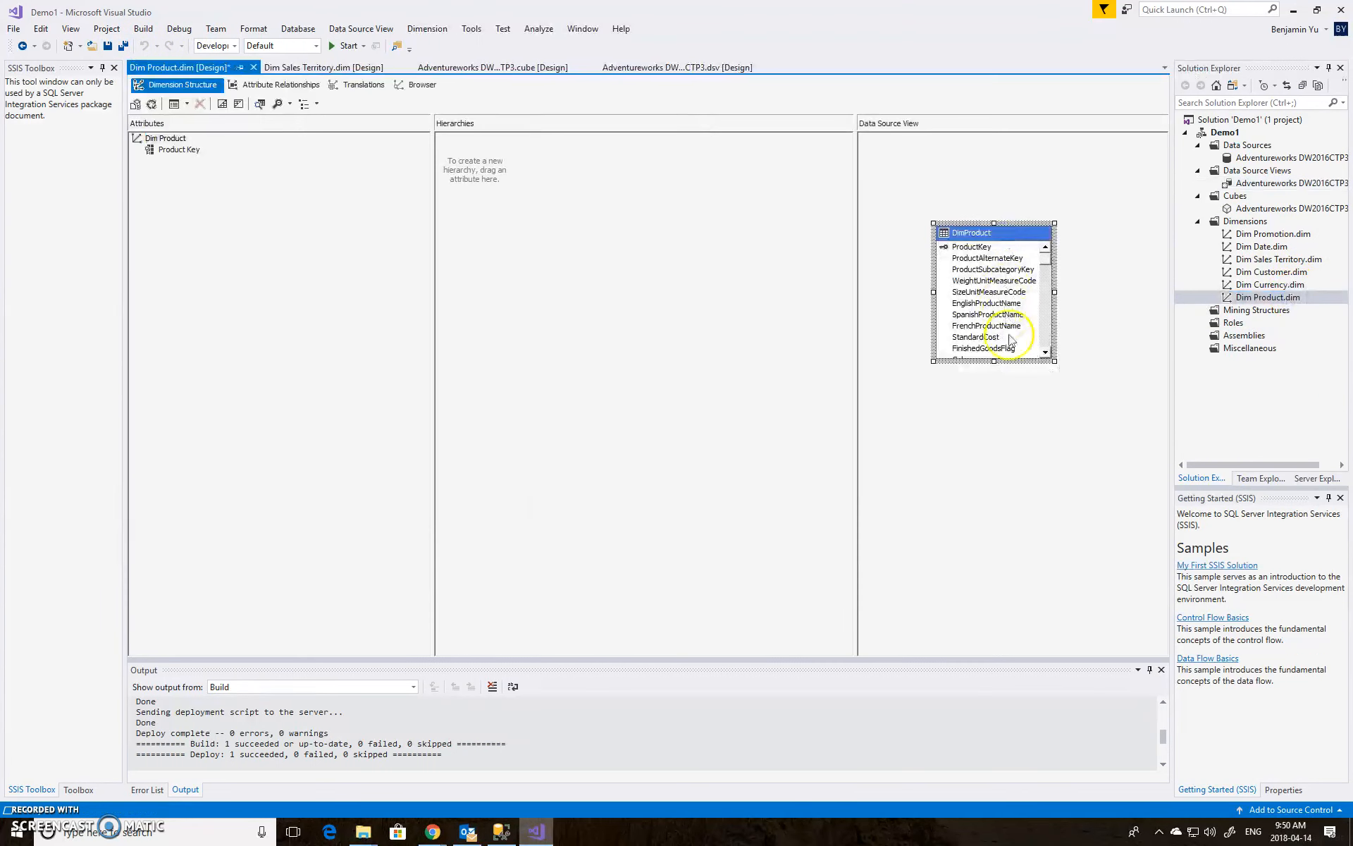
{"action": "right_click", "coordinate": [1037, 442]}
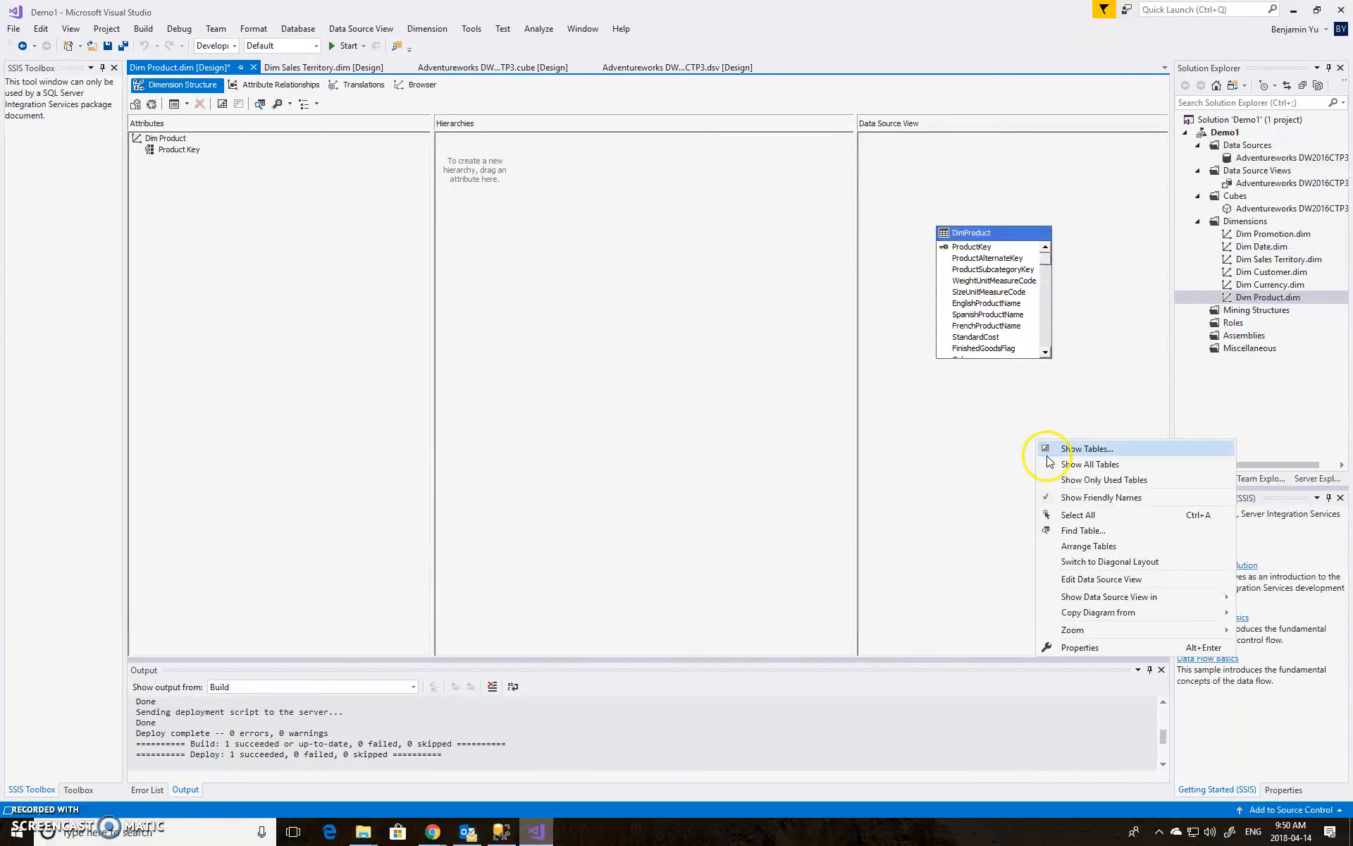
{"action": "left_click", "coordinate": [1055, 501]}
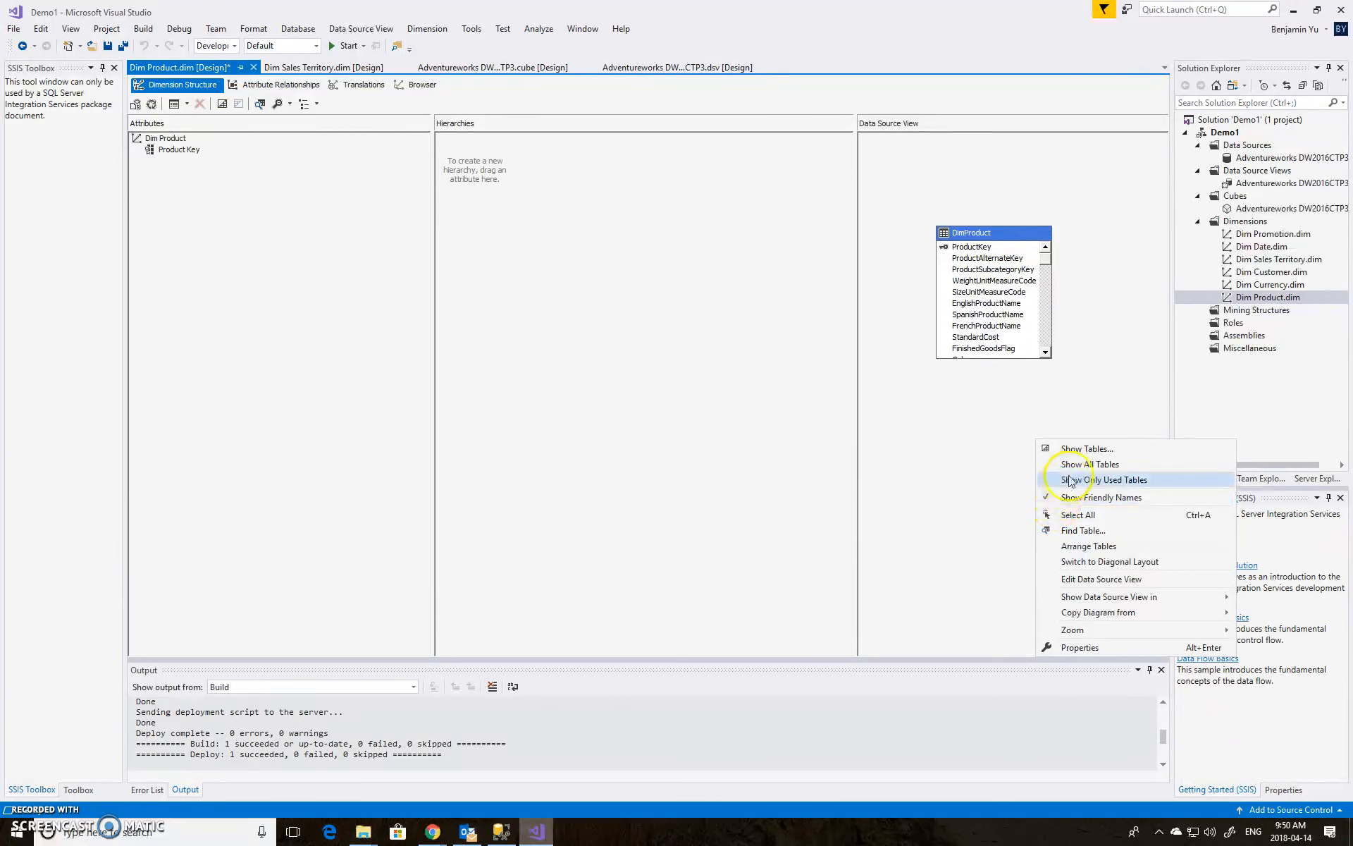
{"action": "left_click", "coordinate": [1070, 451]}
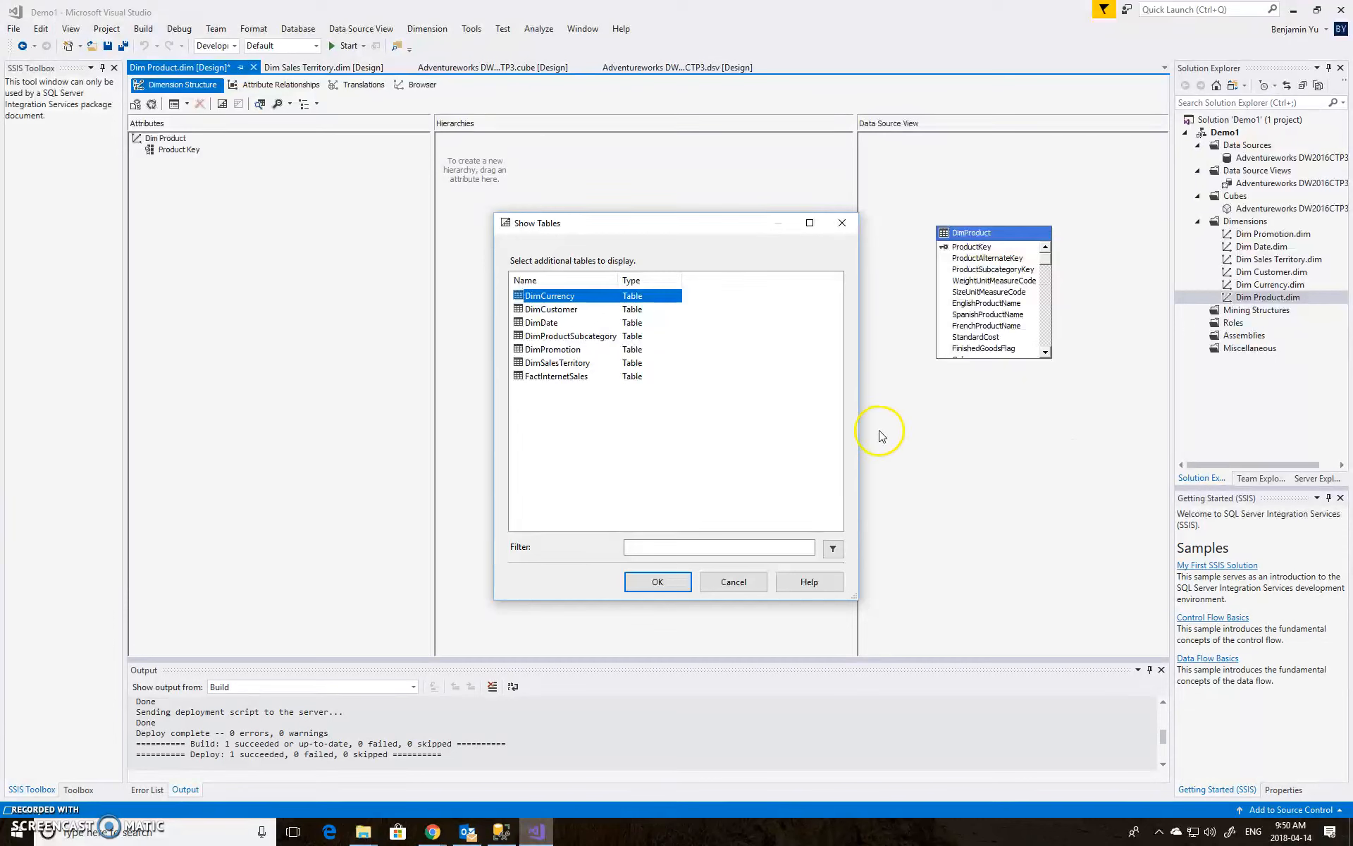
{"action": "left_click", "coordinate": [611, 338]}
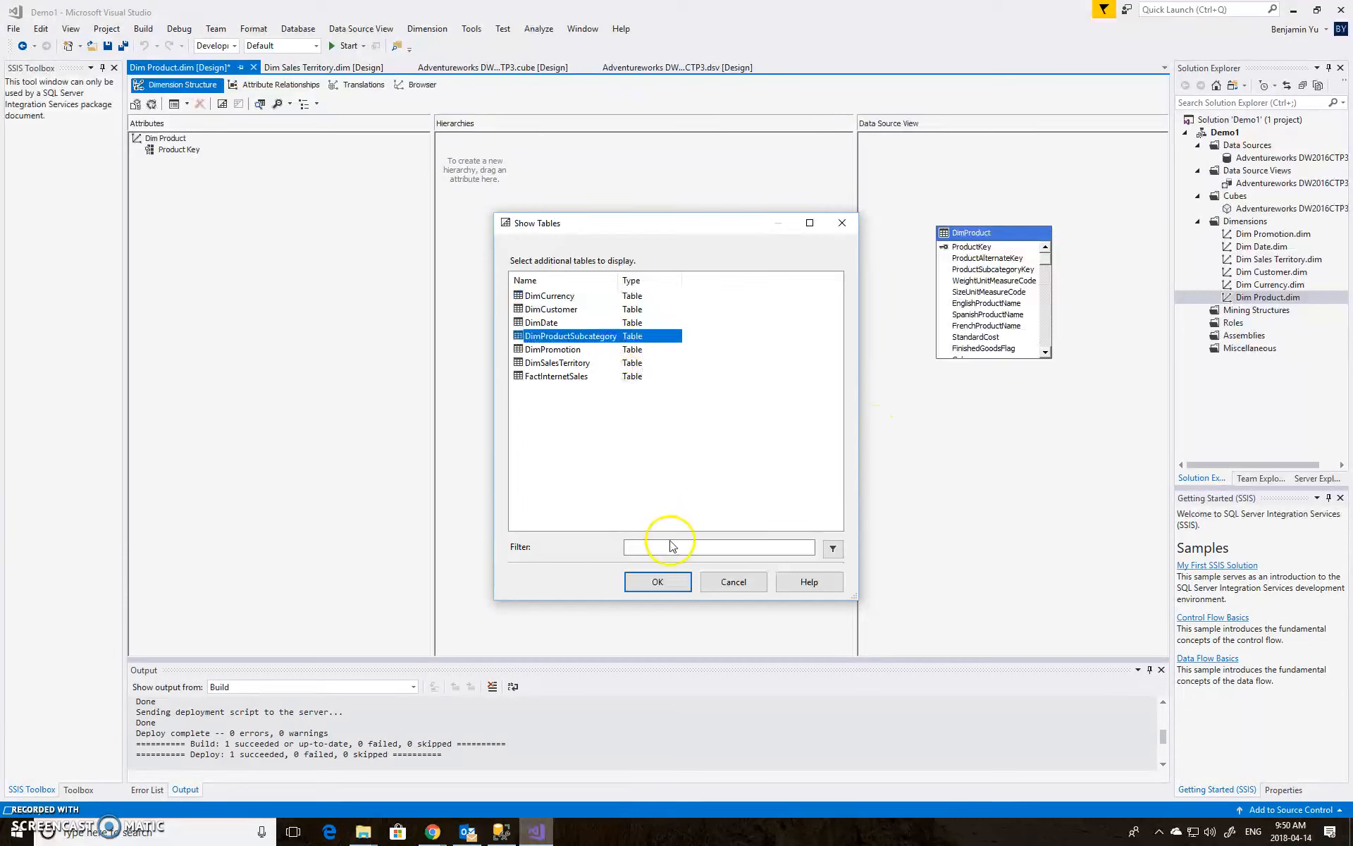
{"action": "left_click", "coordinate": [675, 582]}
{"action": "left_click_drag", "start_coordinate": [1042, 339], "coordinate": [1052, 474]}
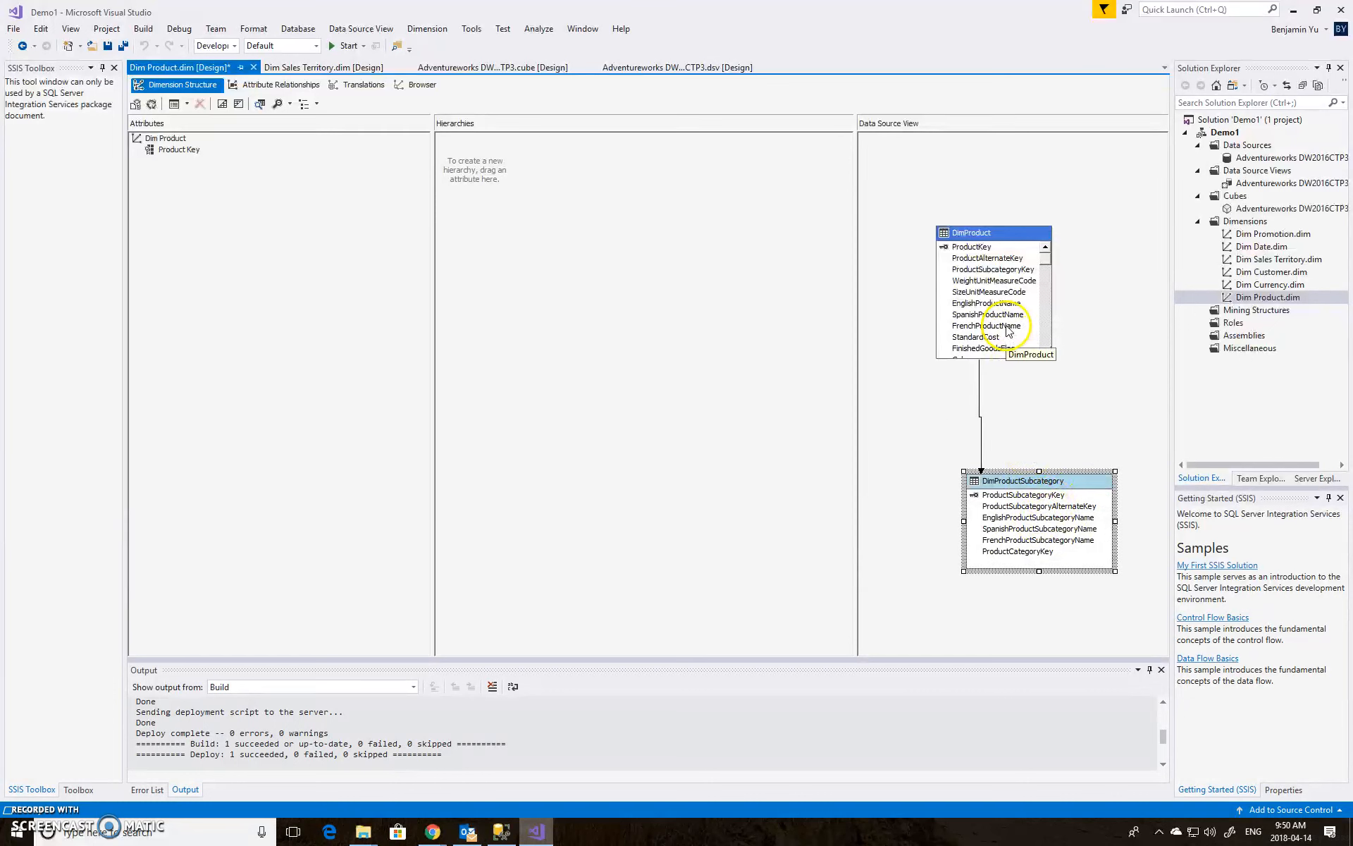
Add EnglishProductSubcategoryName from DimProductSubcategory as a new attribute of Dim Product
{"action": "left_click", "coordinate": [1030, 520]}
{"action": "left_click_drag", "start_coordinate": [1030, 519], "coordinate": [517, 480]}
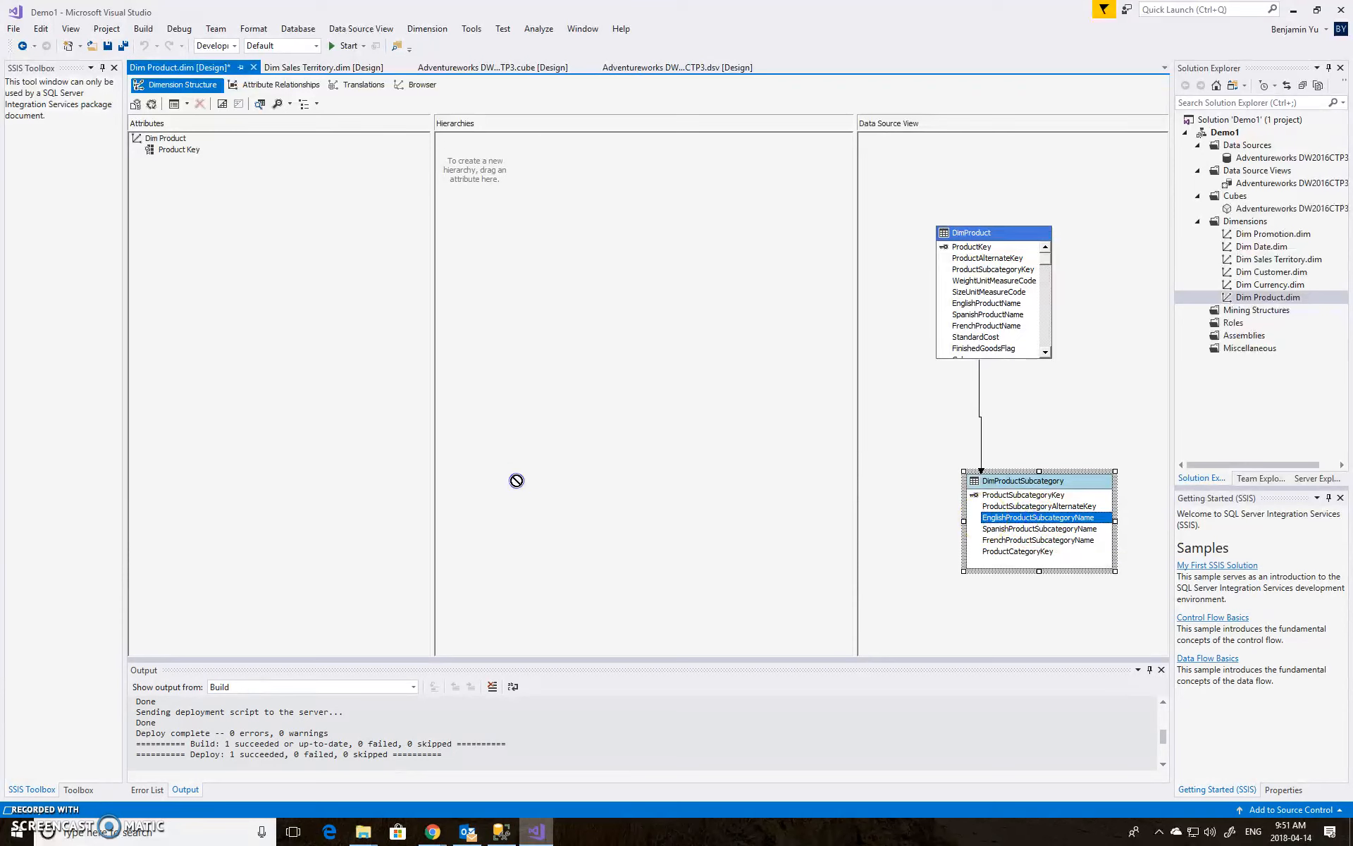
{"action": "left_click_drag", "start_coordinate": [302, 331], "coordinate": [286, 296]}
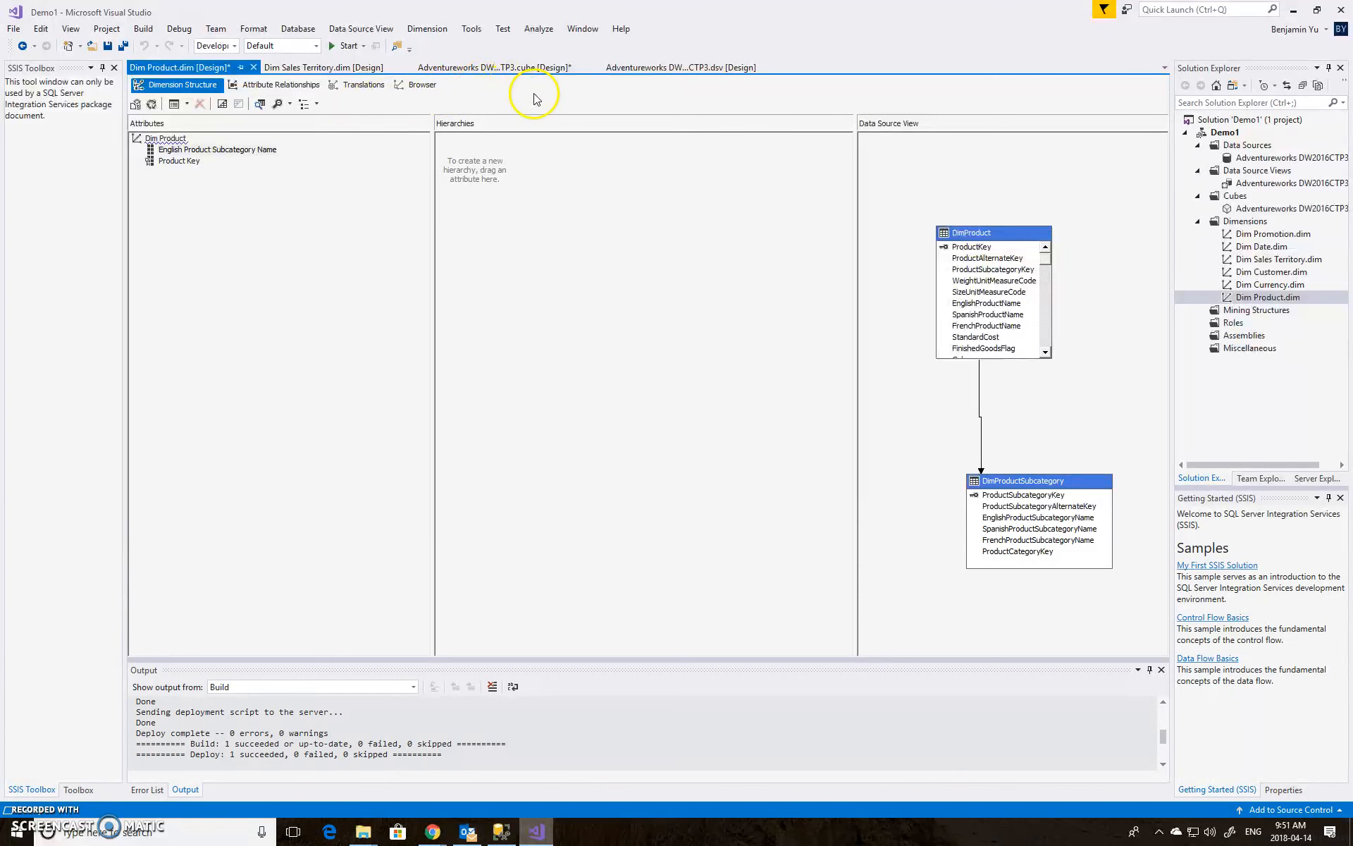
Return to the cube designer and deploy the project again
{"action": "left_click", "coordinate": [666, 69]}
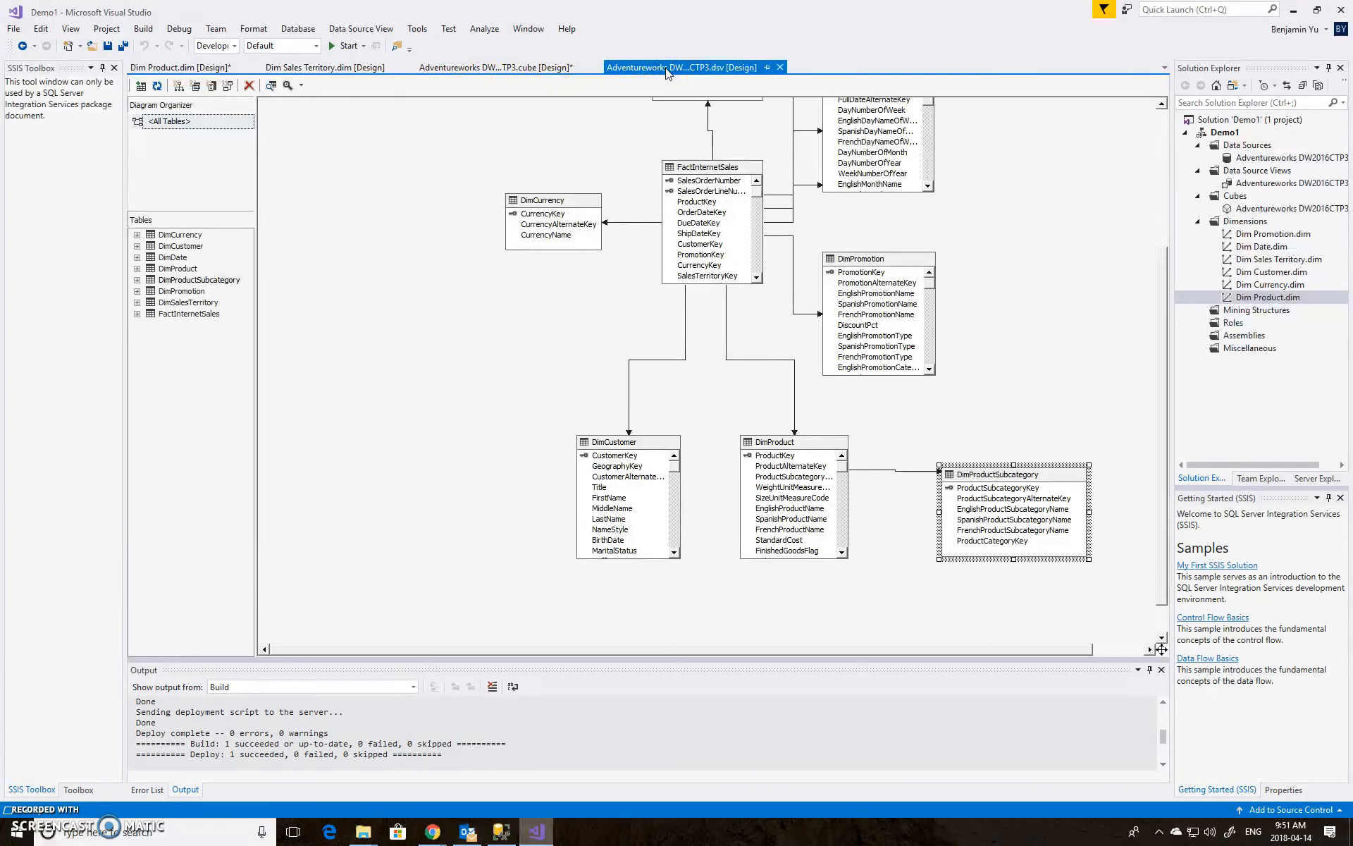
{"action": "left_click", "coordinate": [519, 68]}
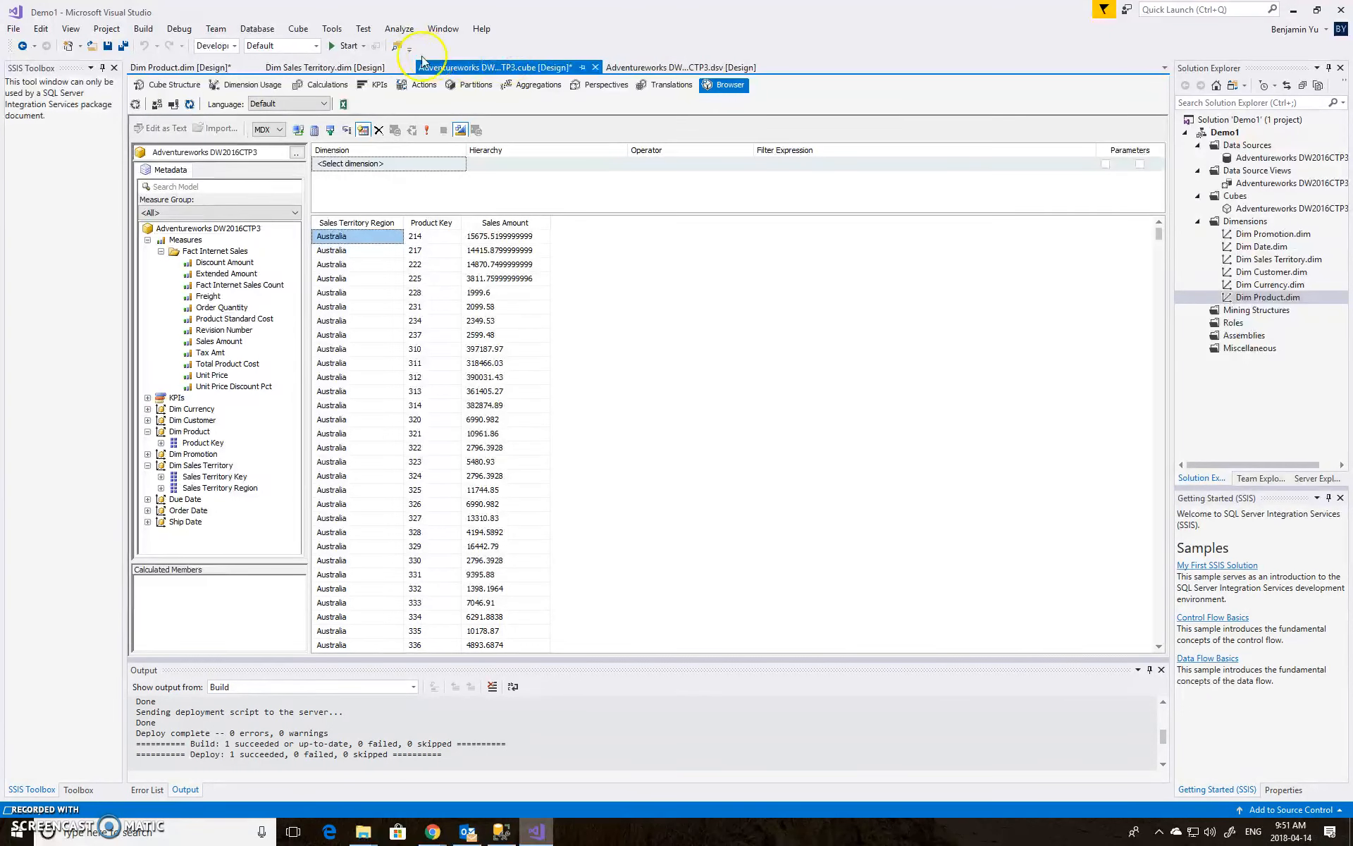
{"action": "left_click", "coordinate": [344, 45]}
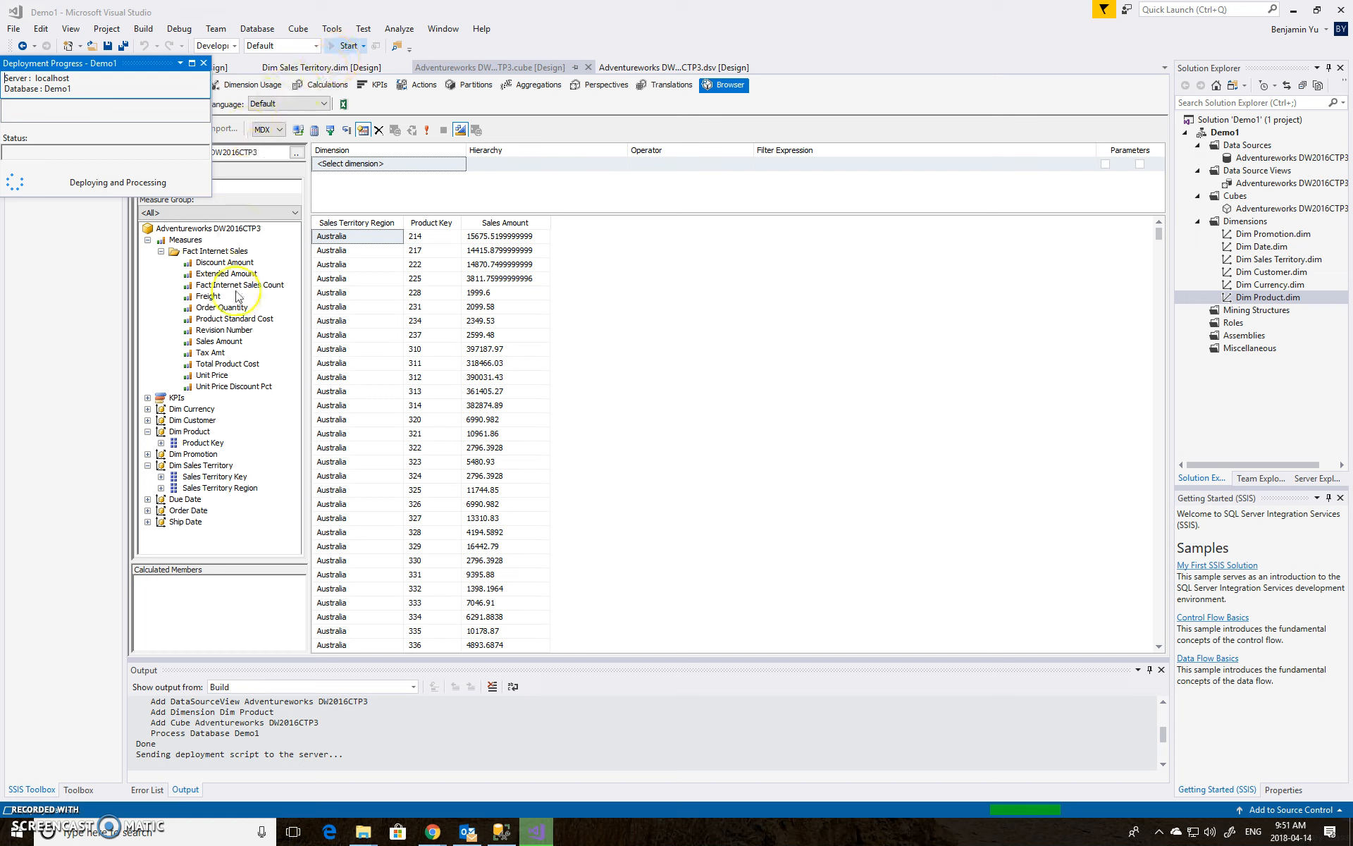
Close the deployment progress window, reconnect the cube browser, and add Sales Amount to the query grid
{"action": "left_click", "coordinate": [204, 63]}
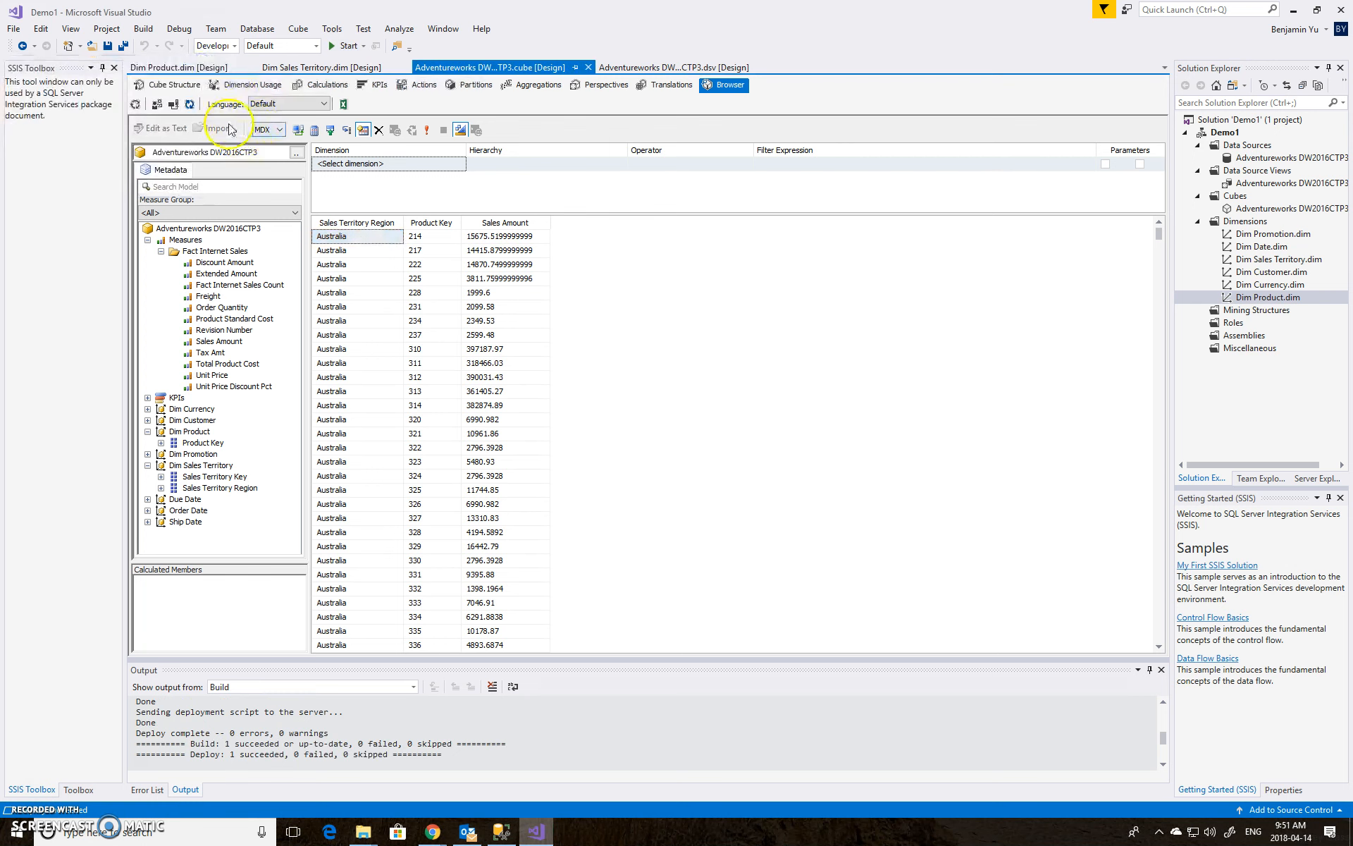
{"action": "left_click", "coordinate": [189, 105]}
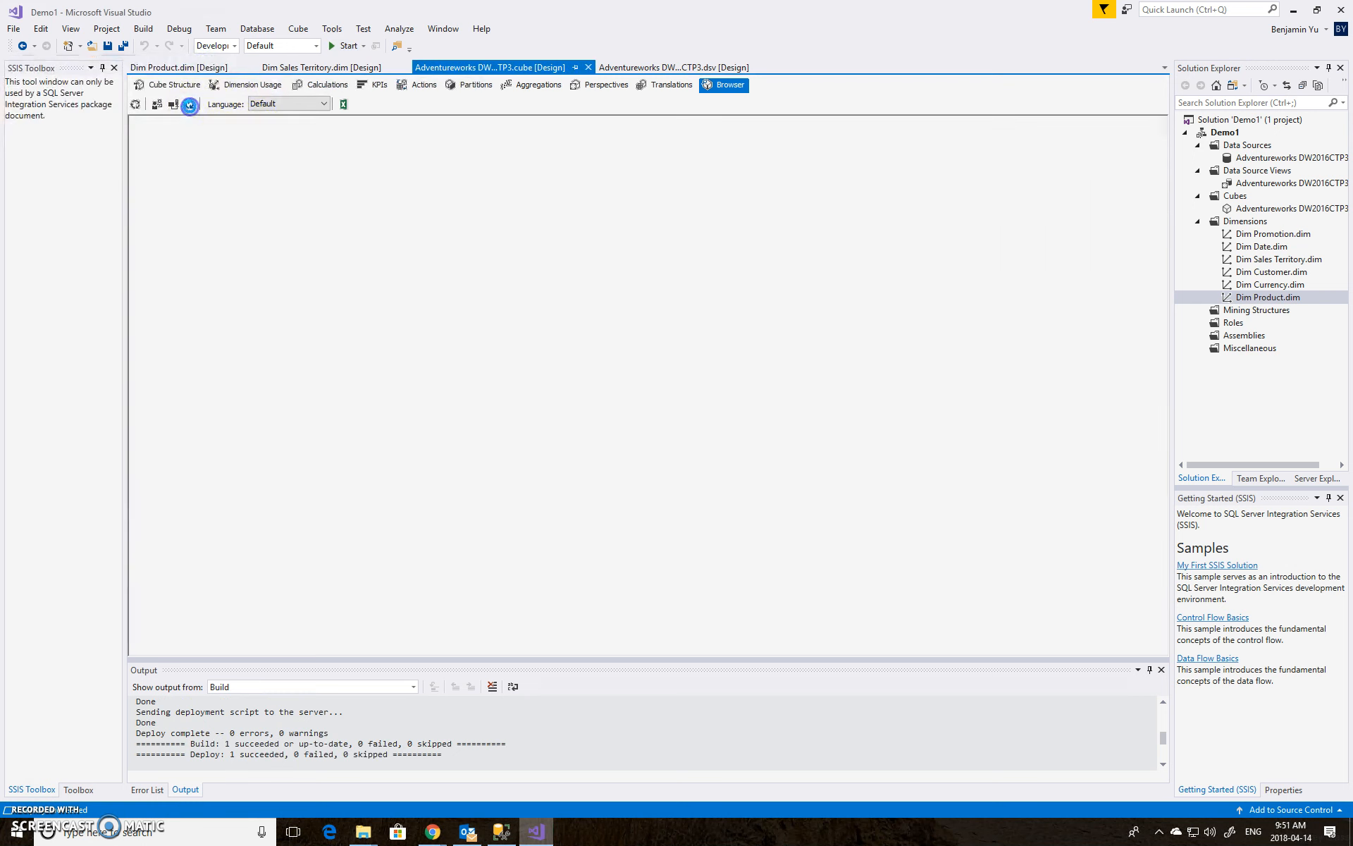
{"action": "left_click", "coordinate": [148, 240]}
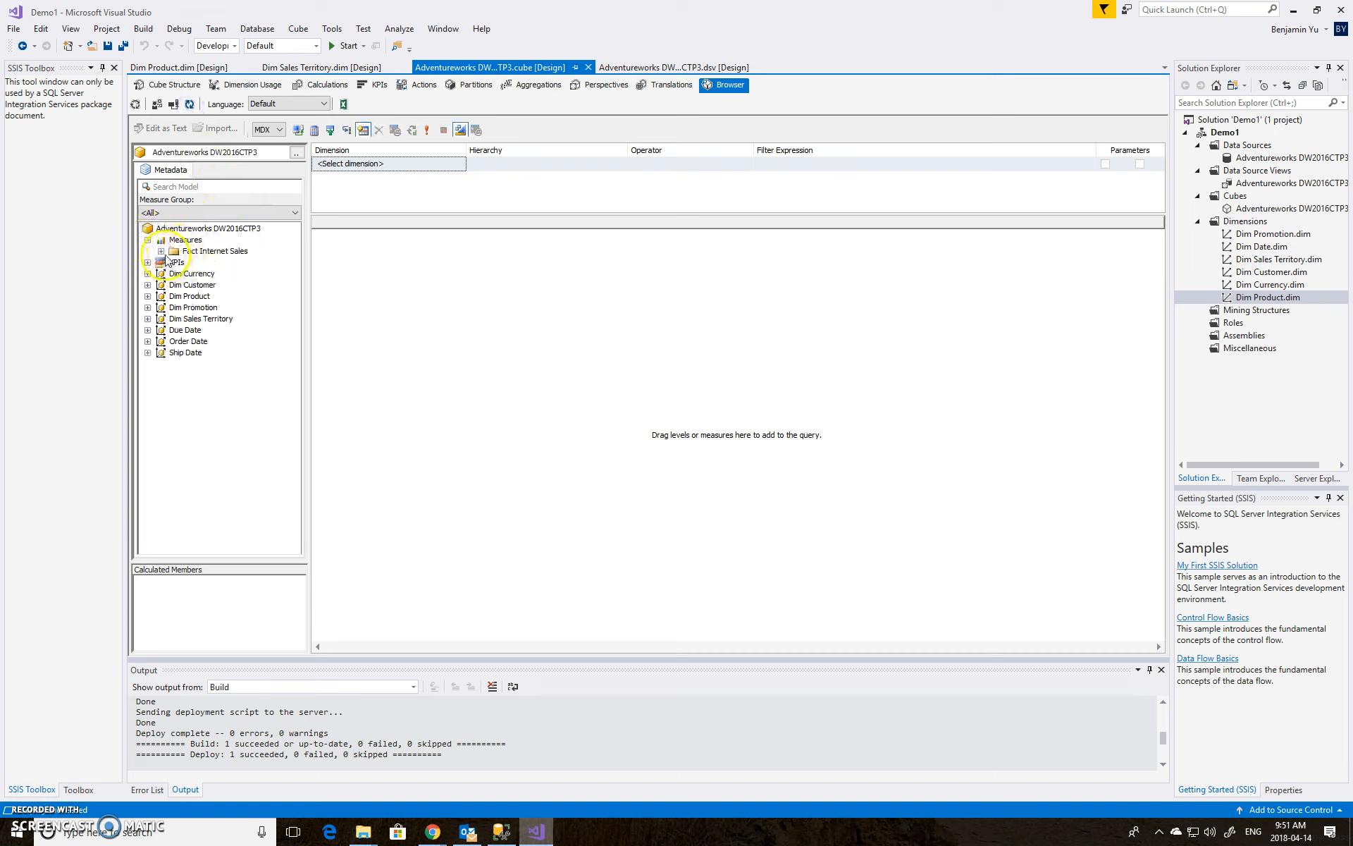
{"action": "left_click", "coordinate": [160, 251]}
{"action": "left_click_drag", "start_coordinate": [219, 341], "coordinate": [434, 345]}
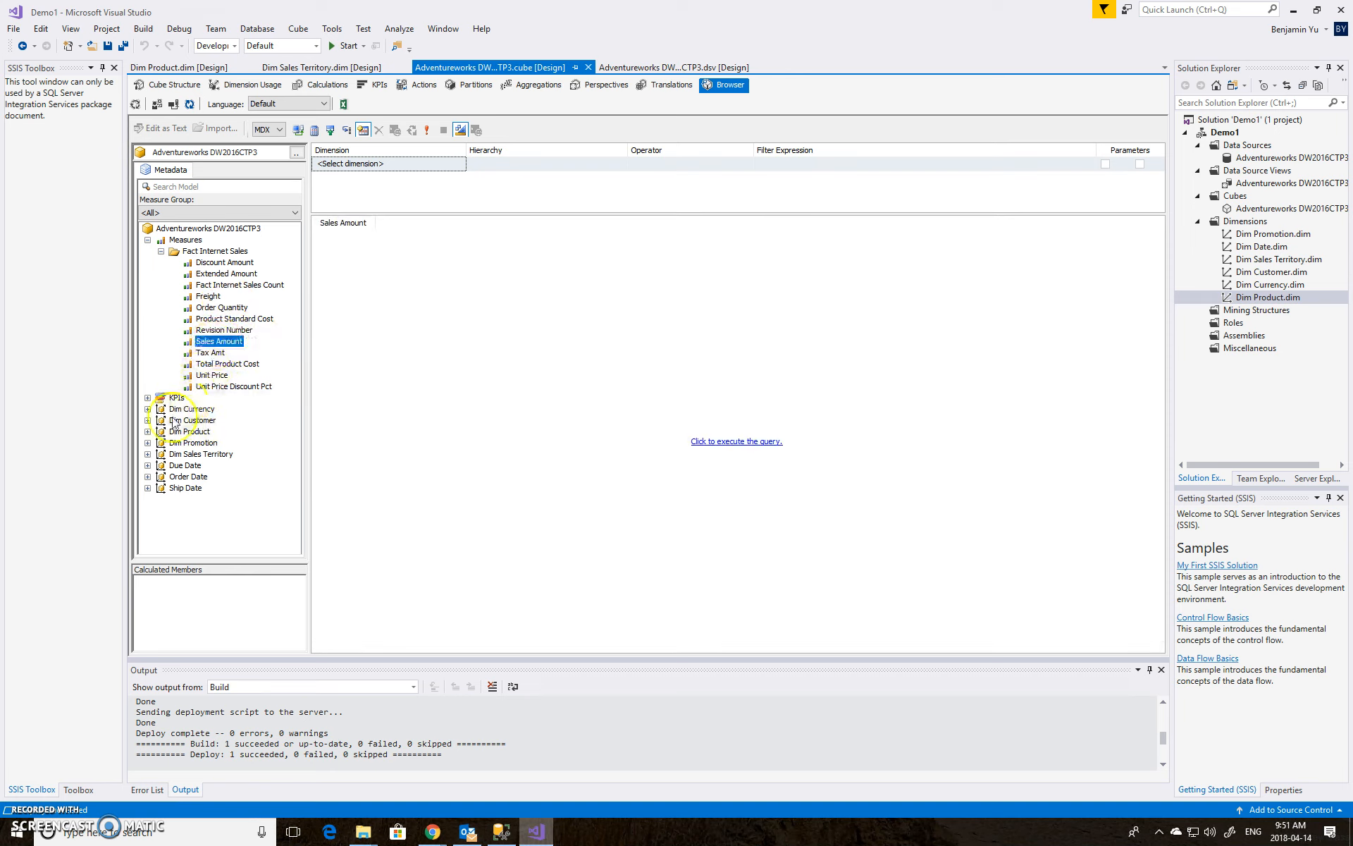
Add English Product Subcategory Name and Sales Territory Region to the query, execute it, and widen the Sales Amount column
{"action": "left_click", "coordinate": [148, 240]}
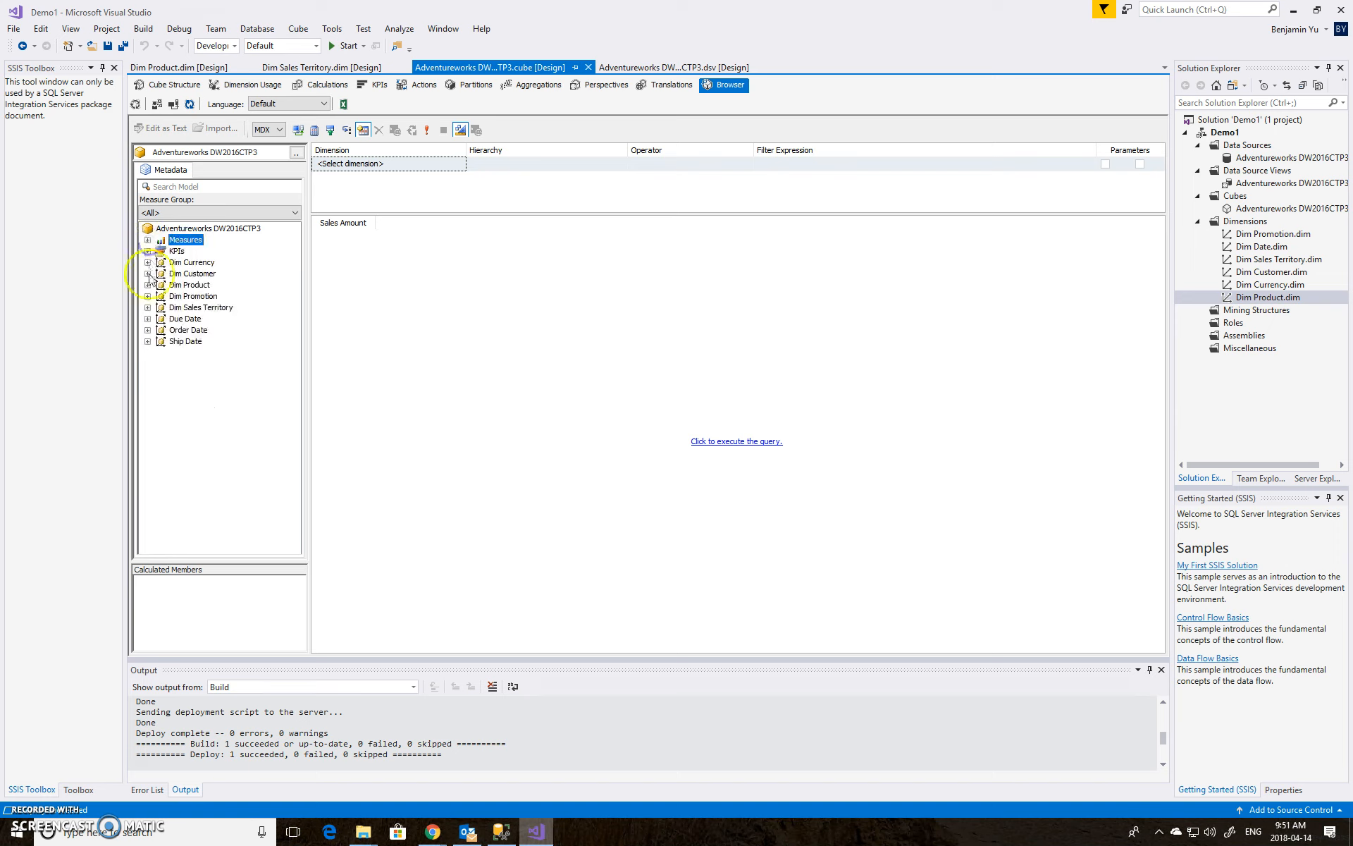
{"action": "left_click", "coordinate": [148, 285]}
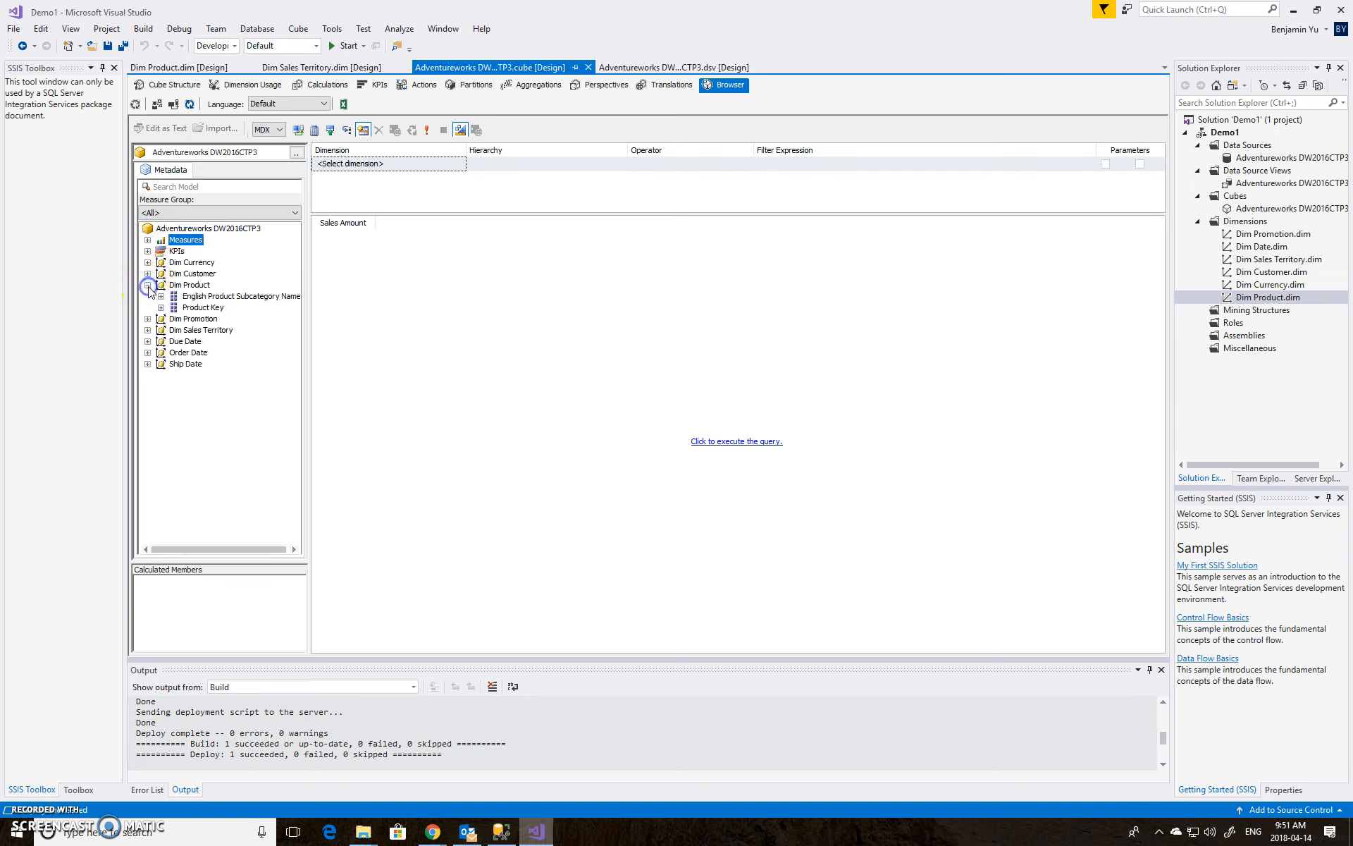
{"action": "left_click", "coordinate": [230, 296]}
{"action": "left_click_drag", "start_coordinate": [229, 303], "coordinate": [320, 294]}
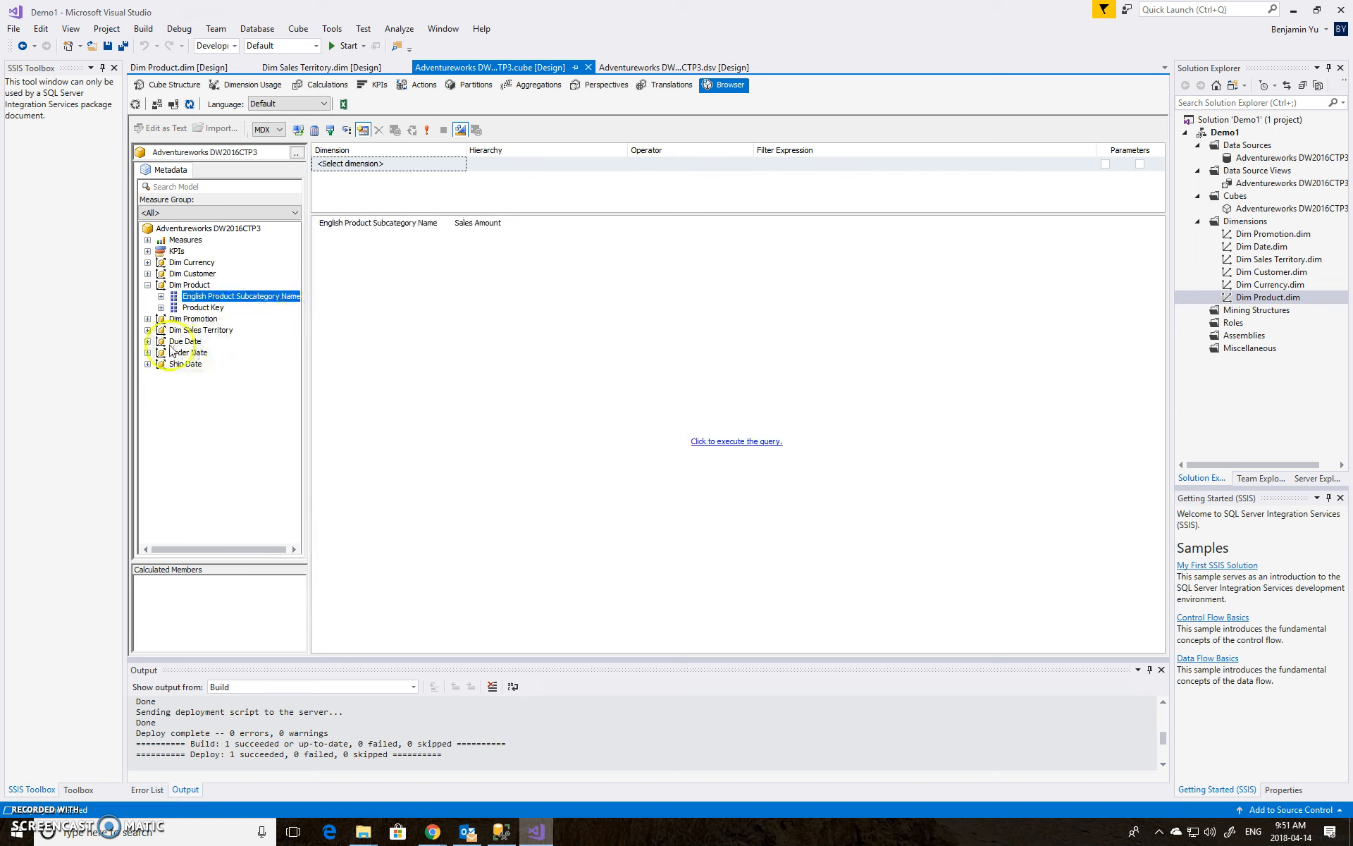
{"action": "left_click", "coordinate": [148, 329]}
{"action": "left_click_drag", "start_coordinate": [223, 353], "coordinate": [313, 341]}
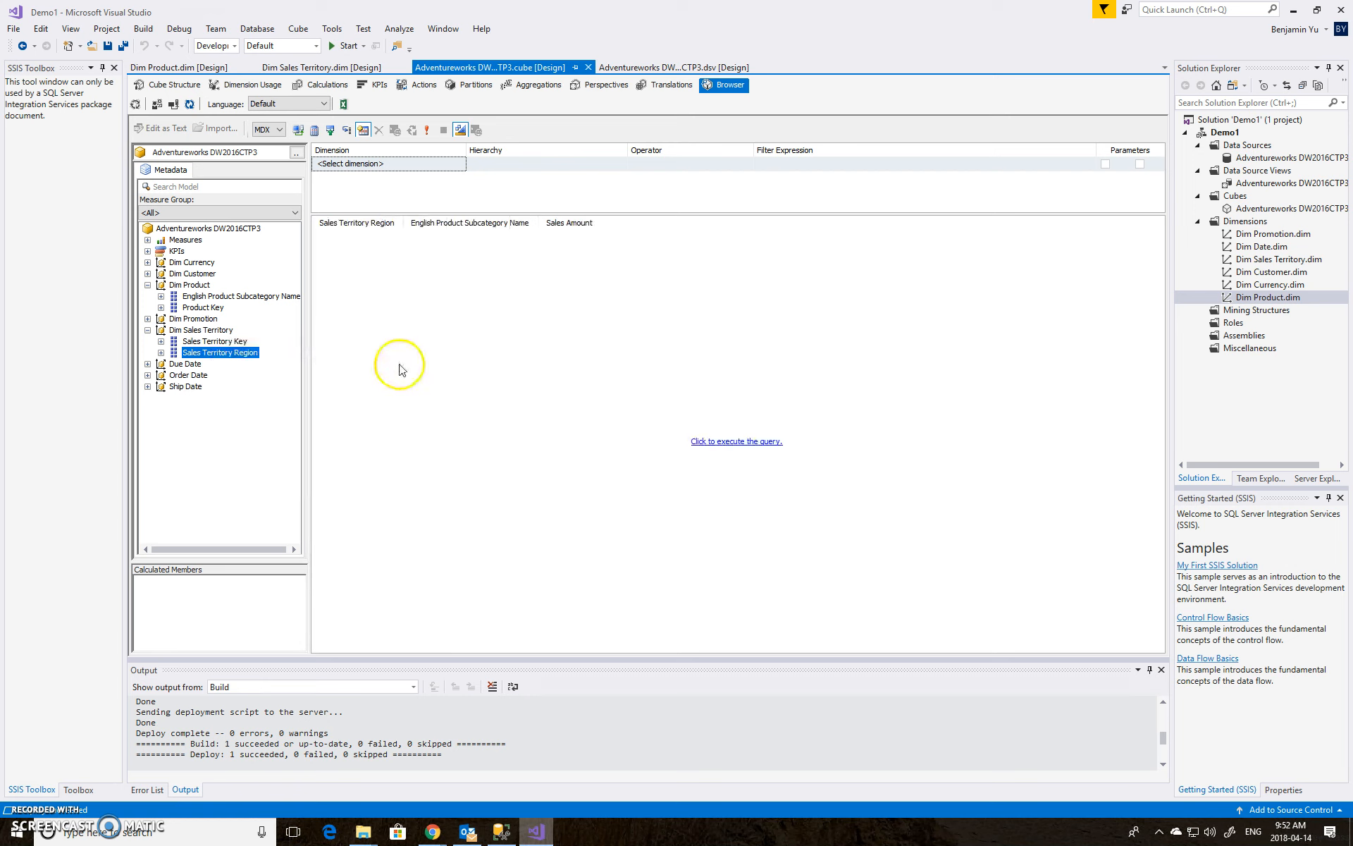
{"action": "left_click", "coordinate": [739, 442]}
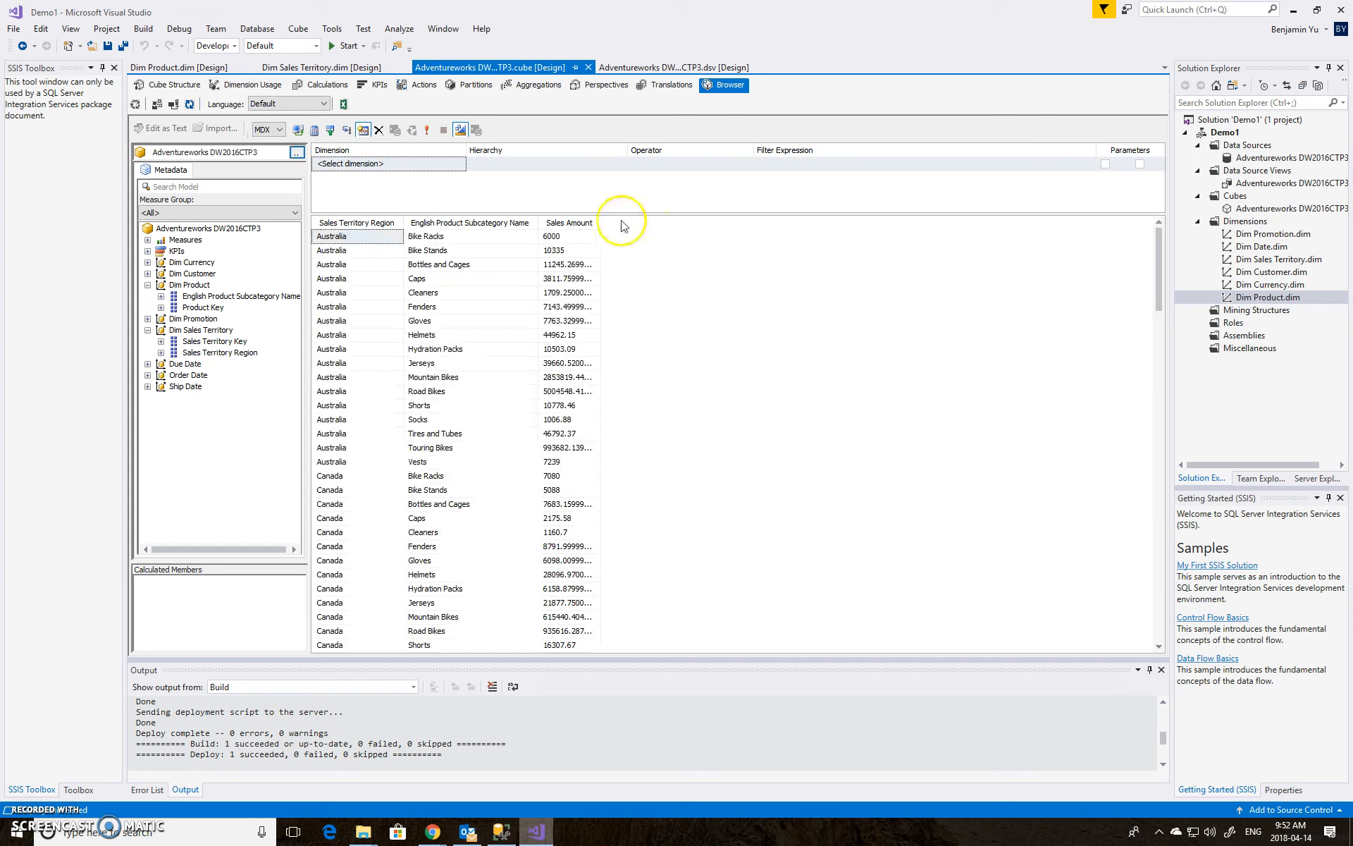
{"action": "left_click_drag", "start_coordinate": [602, 227], "coordinate": [640, 226]}
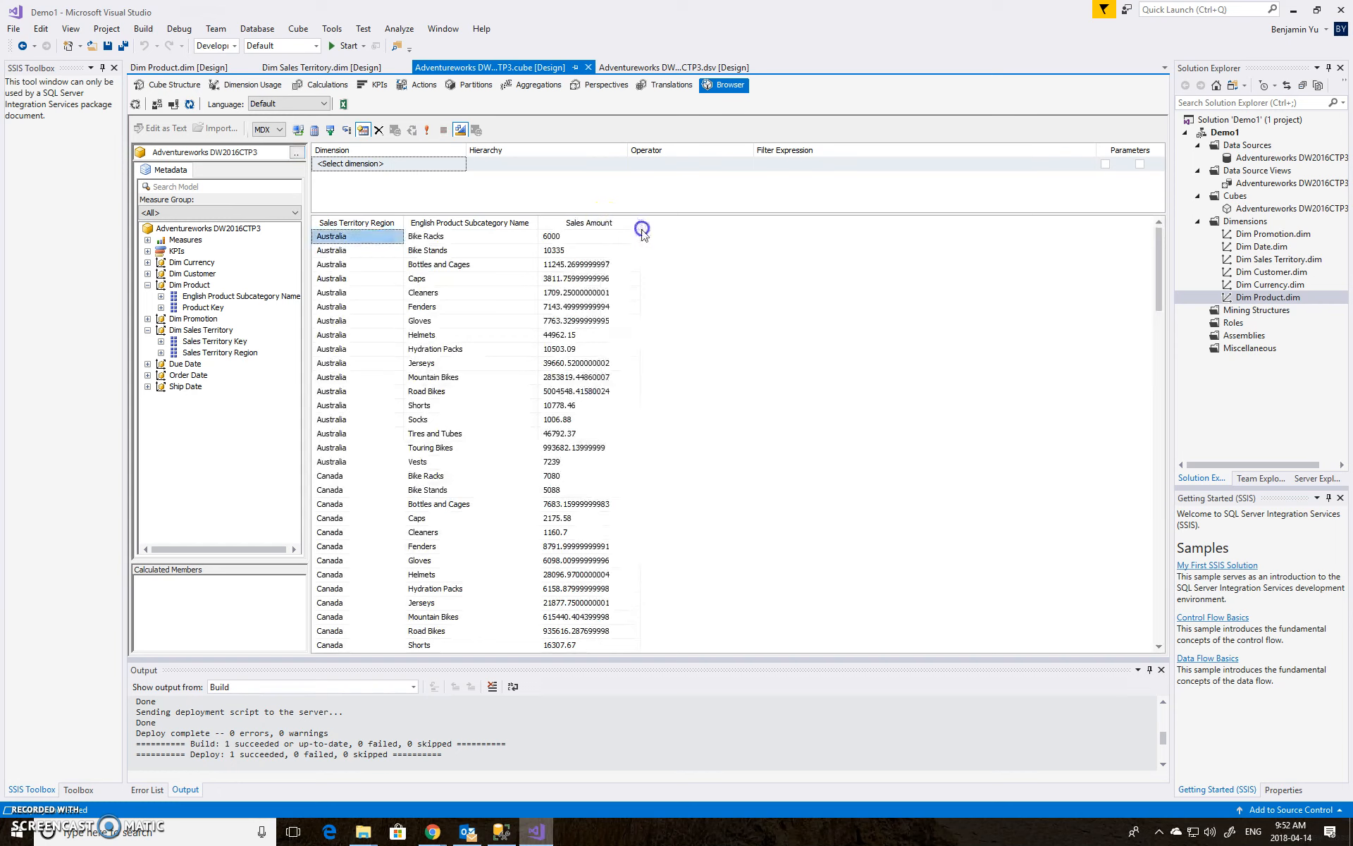
Filter the browser query on Dim Sales Territory's Sales Territory Region equal to Canada and execute it again
{"action": "left_click", "coordinate": [436, 164]}
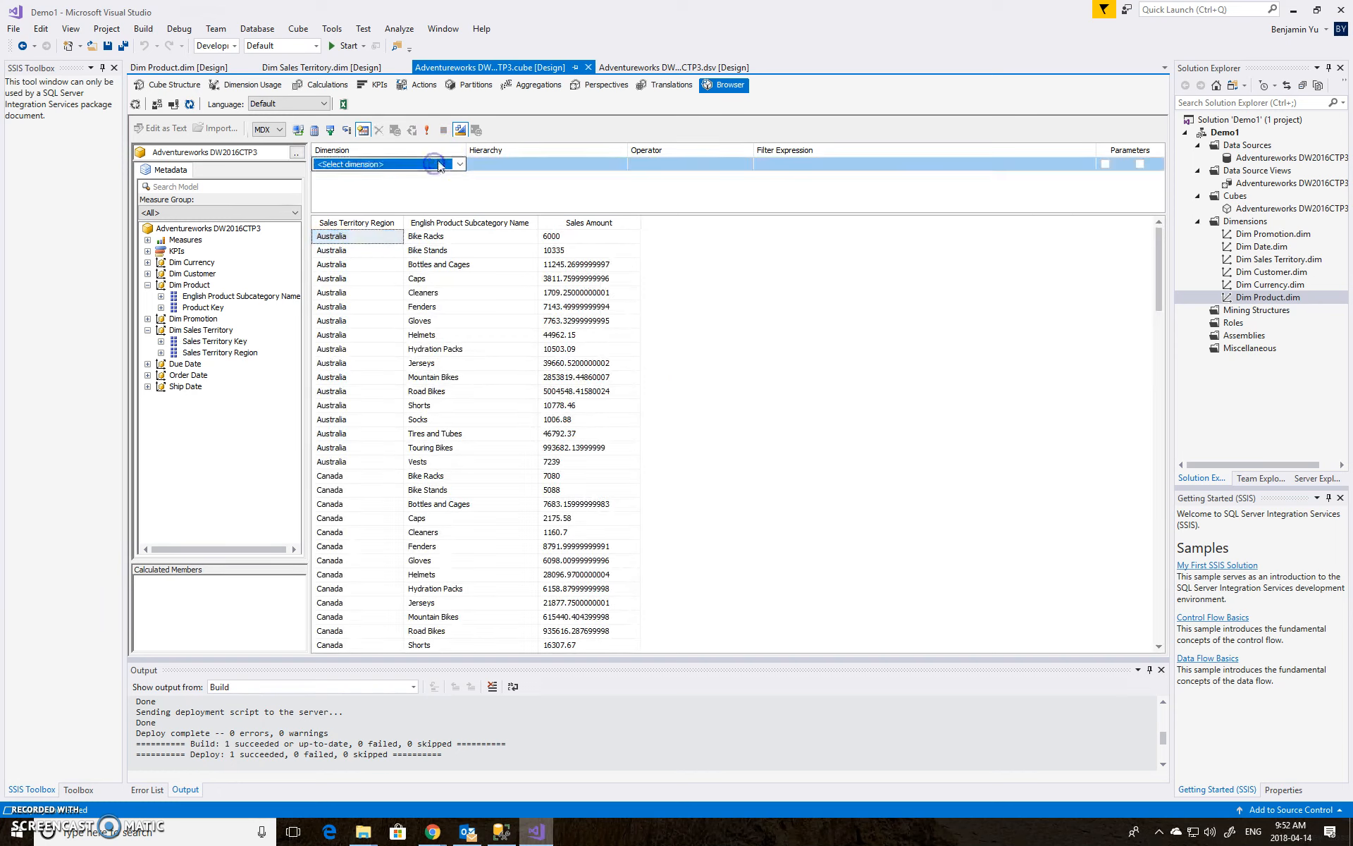
{"action": "left_click", "coordinate": [460, 165]}
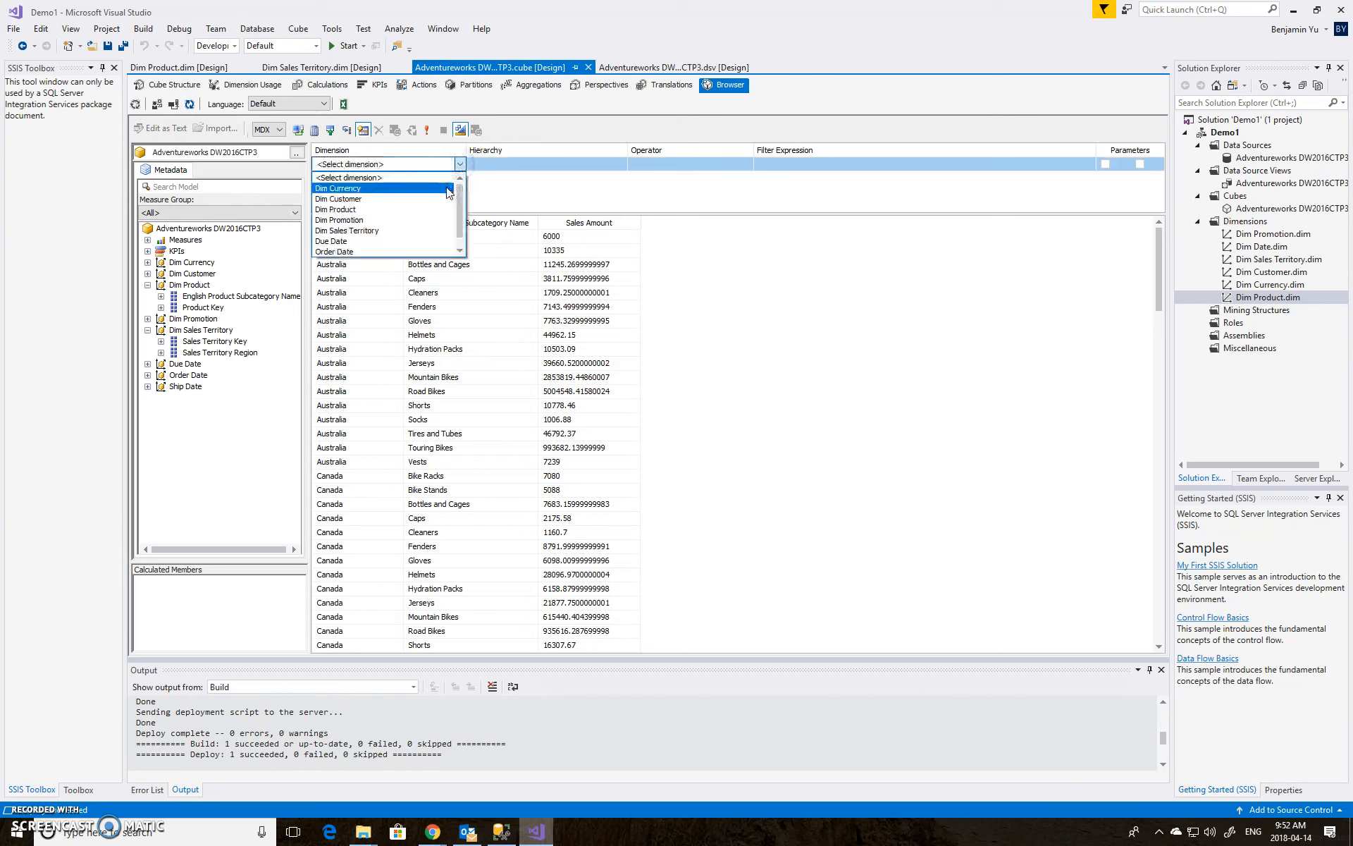
{"action": "left_click_drag", "start_coordinate": [444, 202], "coordinate": [433, 237]}
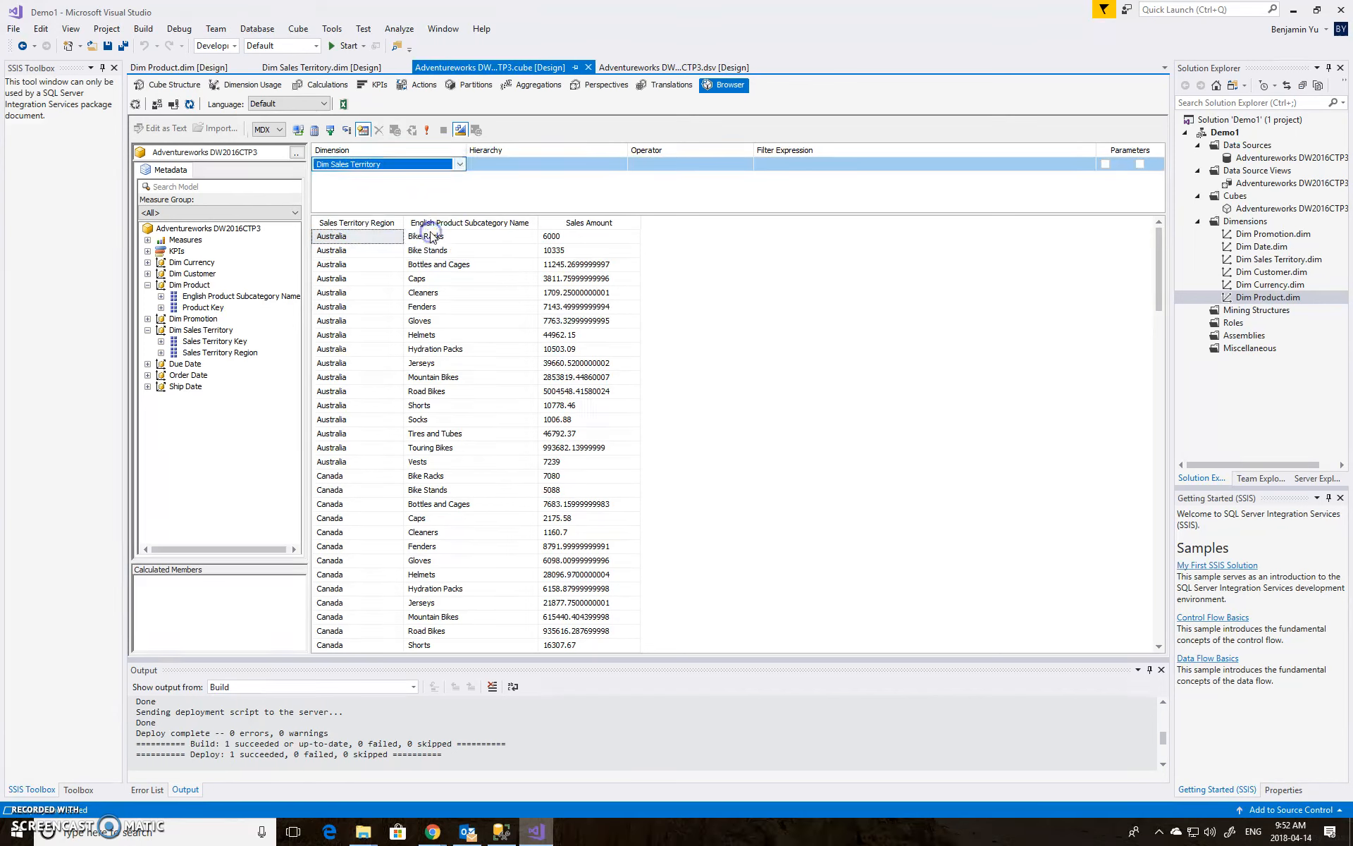
{"action": "left_click", "coordinate": [556, 169]}
{"action": "left_click", "coordinate": [620, 166]}
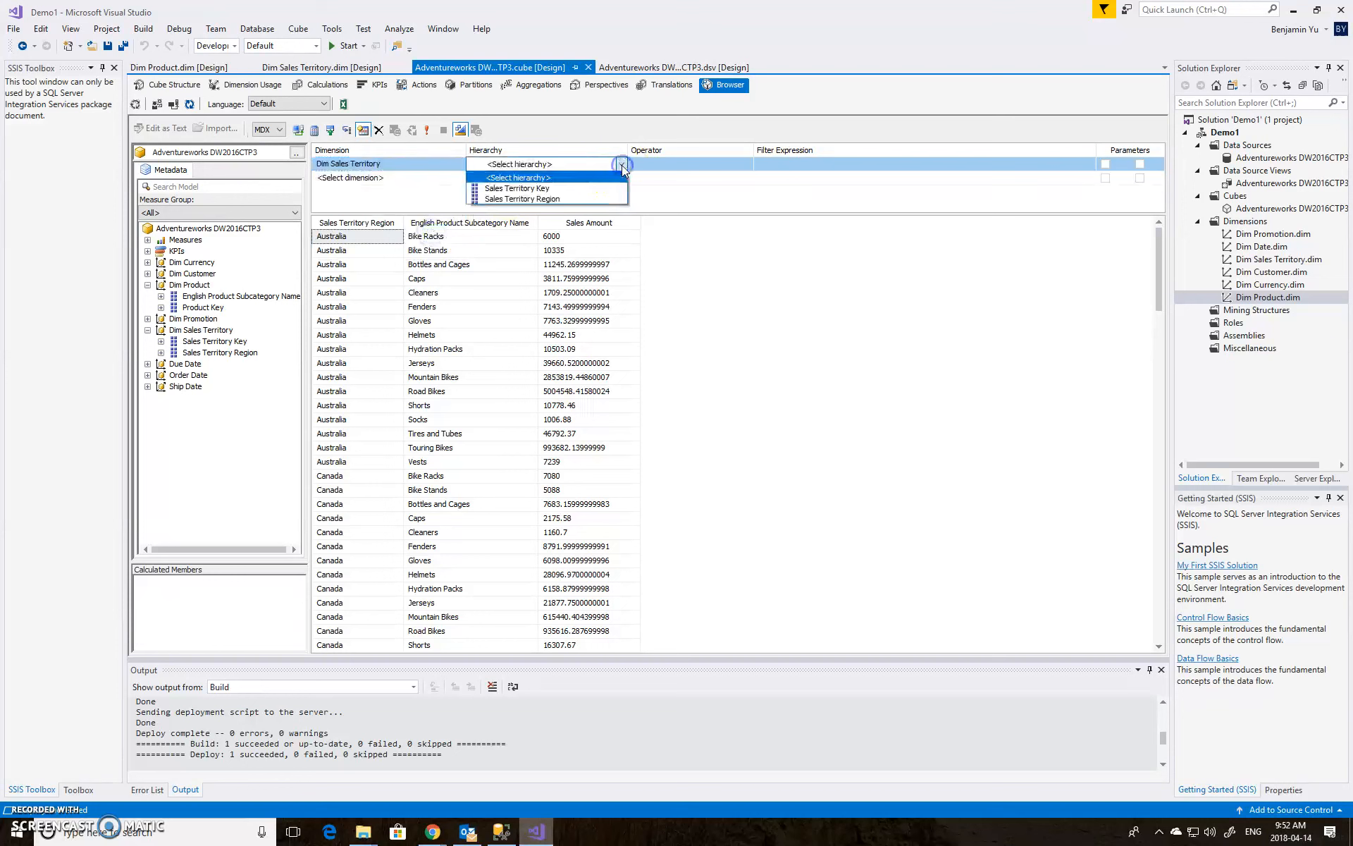
{"action": "left_click", "coordinate": [595, 199]}
{"action": "left_click", "coordinate": [688, 167]}
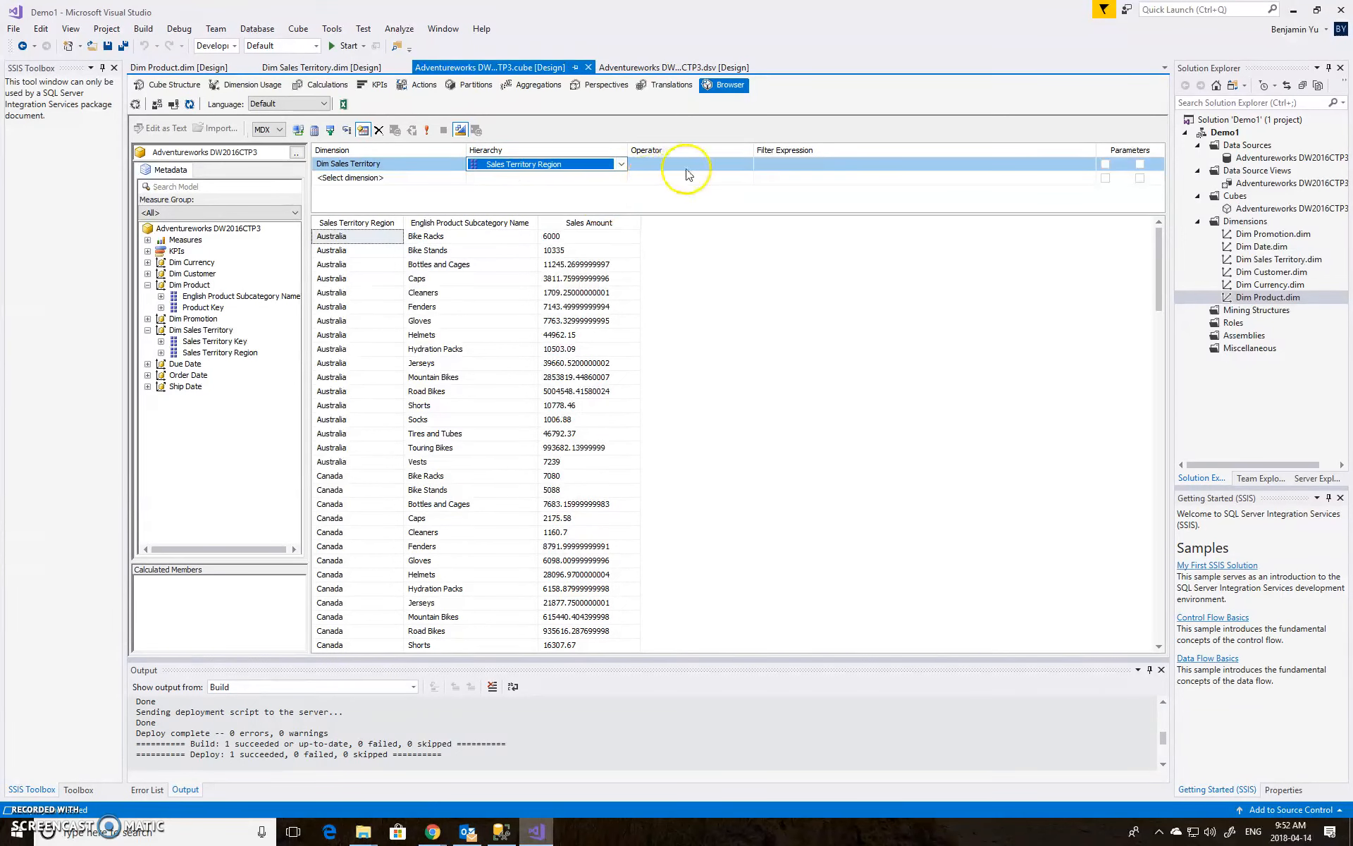
{"action": "left_click", "coordinate": [805, 166]}
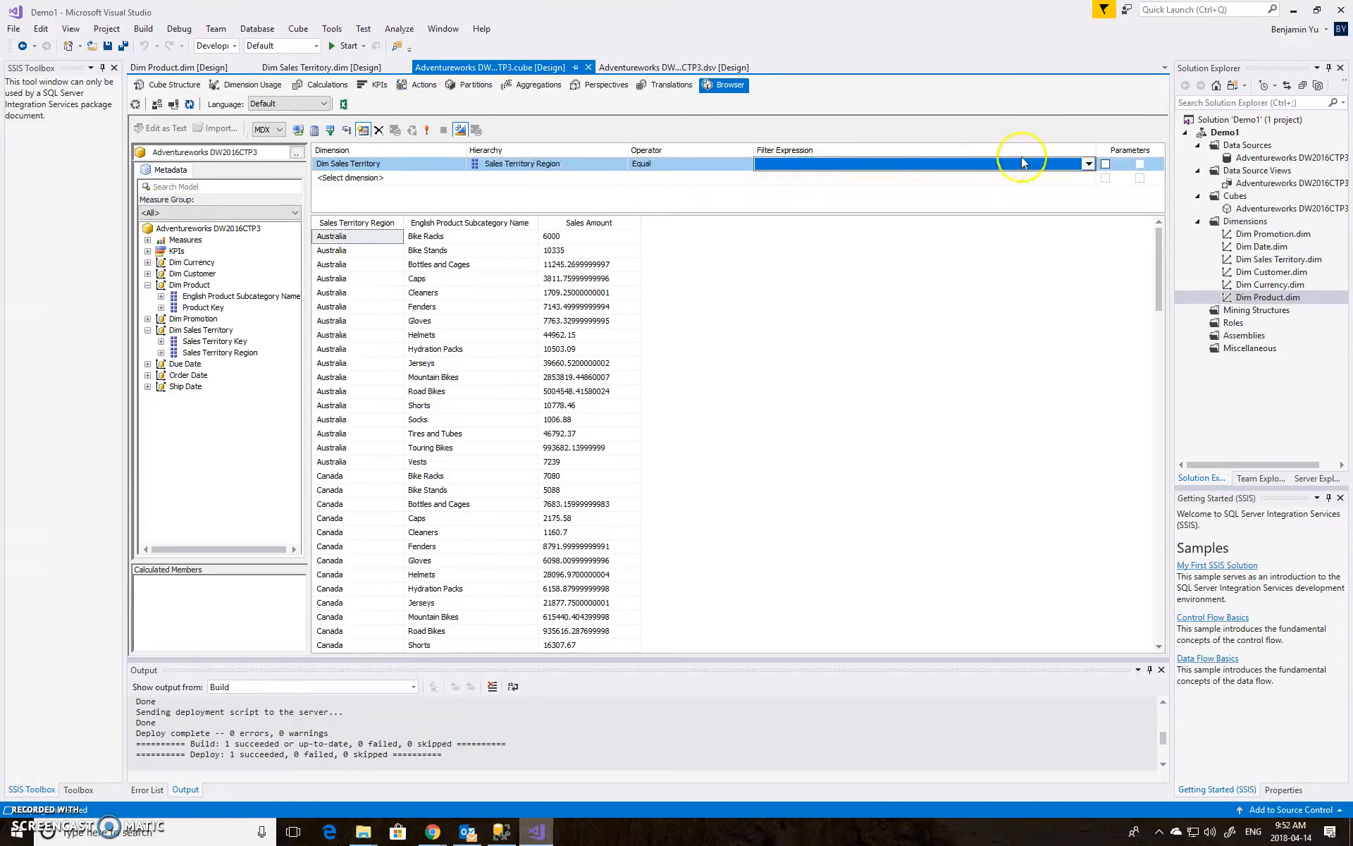
{"action": "left_click", "coordinate": [1088, 164]}
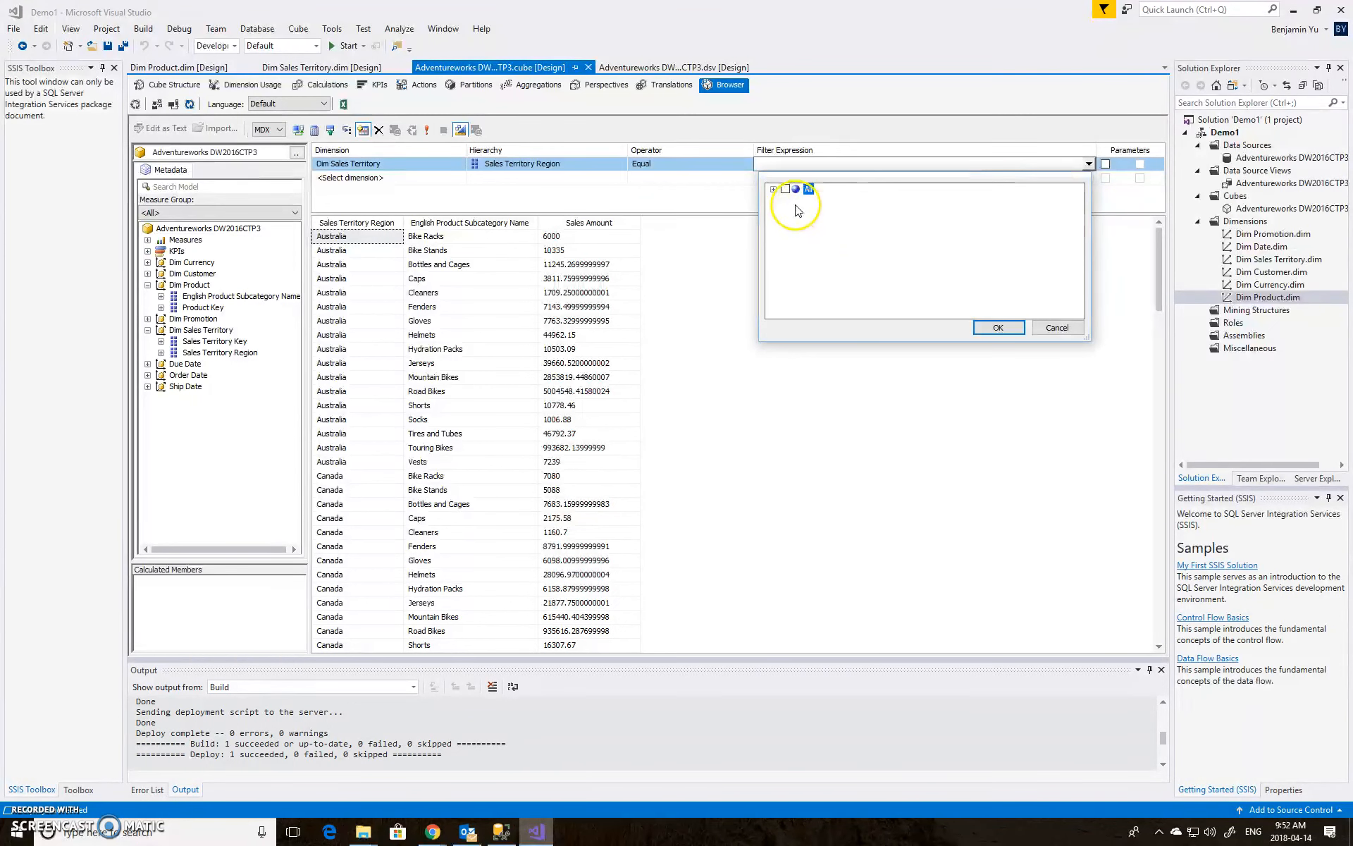
{"action": "left_click", "coordinate": [773, 190]}
{"action": "left_click", "coordinate": [799, 212]}
{"action": "left_click", "coordinate": [998, 327]}
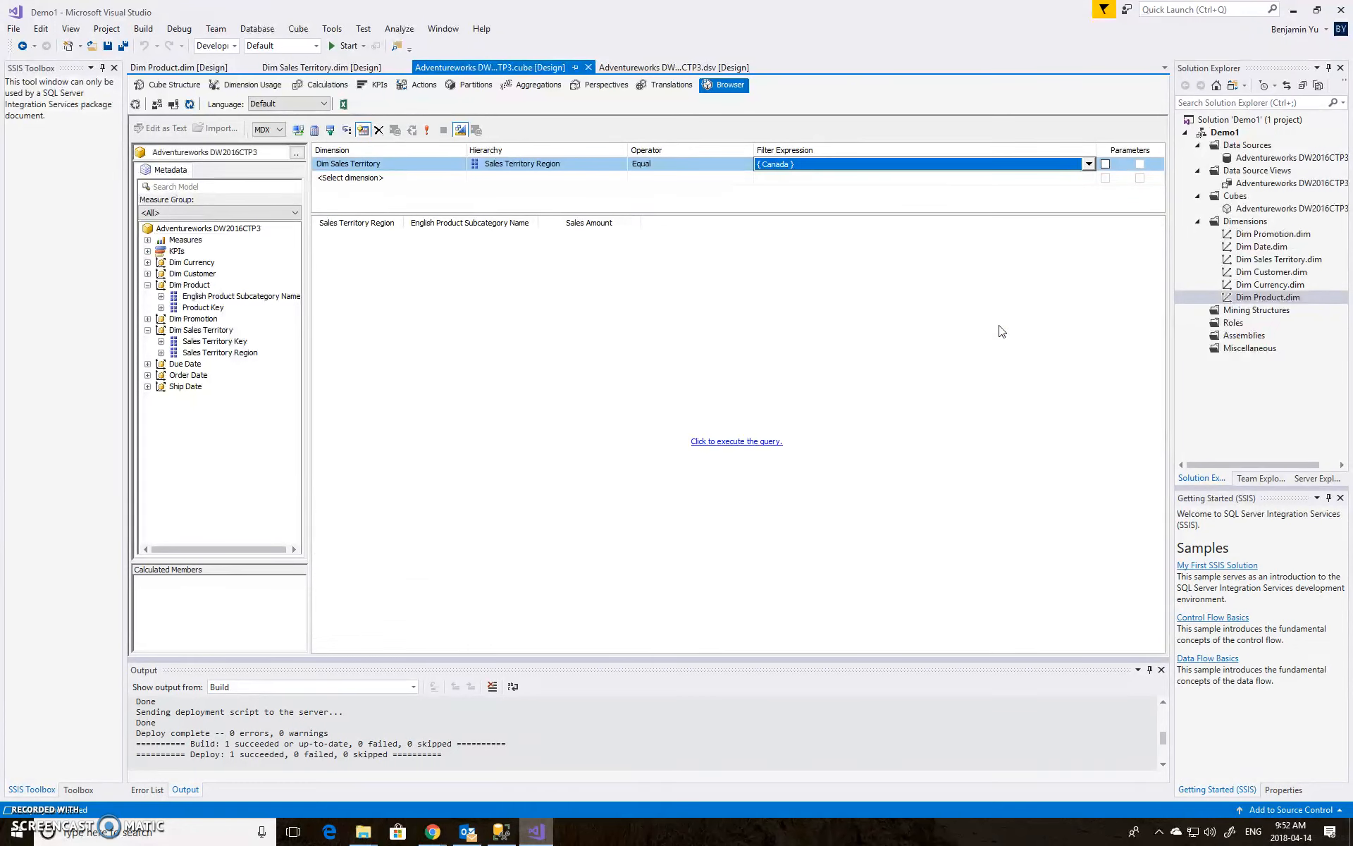
{"action": "left_click", "coordinate": [770, 441]}
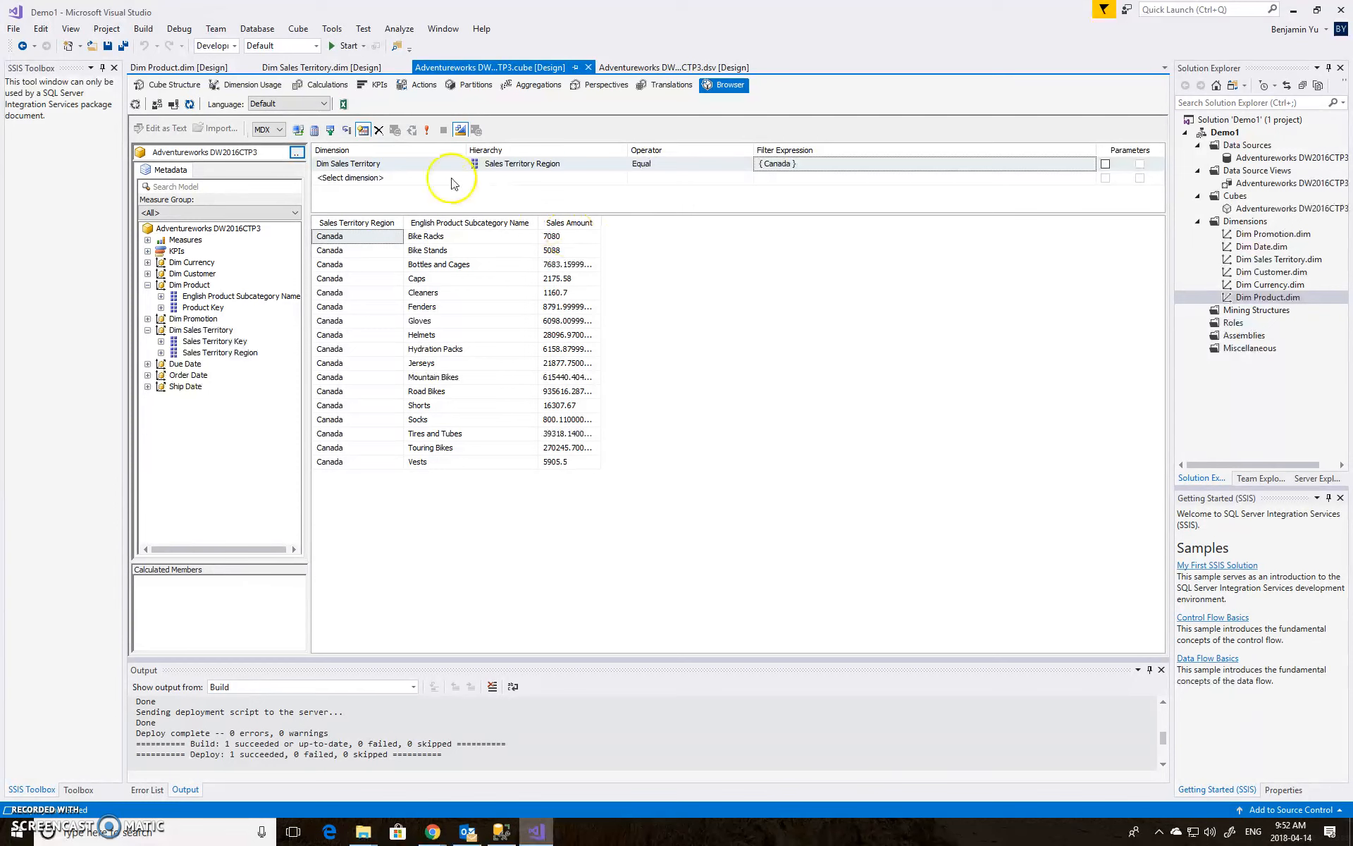
Analyze the cube in Excel, enable the data connection, and add Sales Amount to the PivotTable values
{"action": "left_click", "coordinate": [343, 105]}
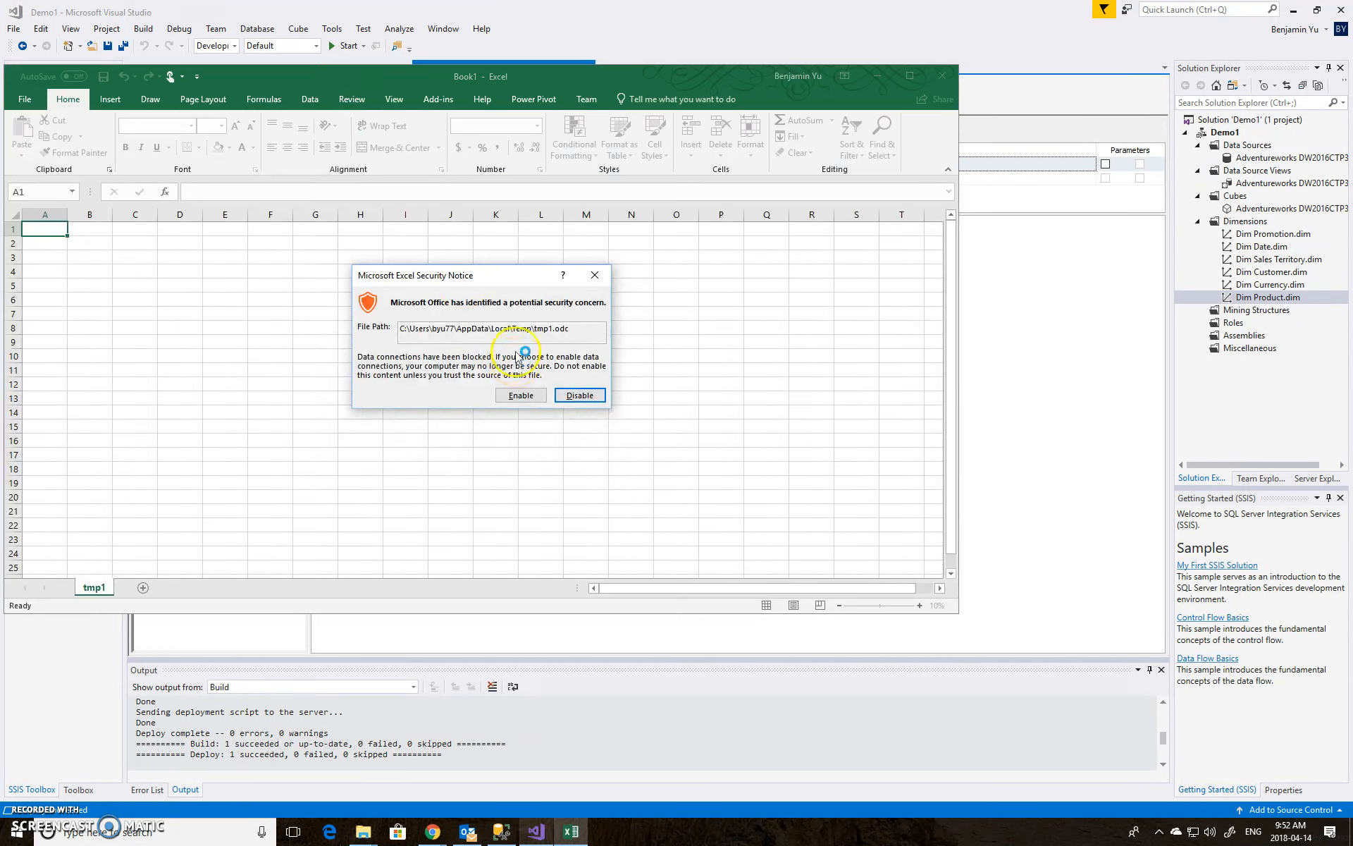
{"action": "left_click", "coordinate": [524, 394]}
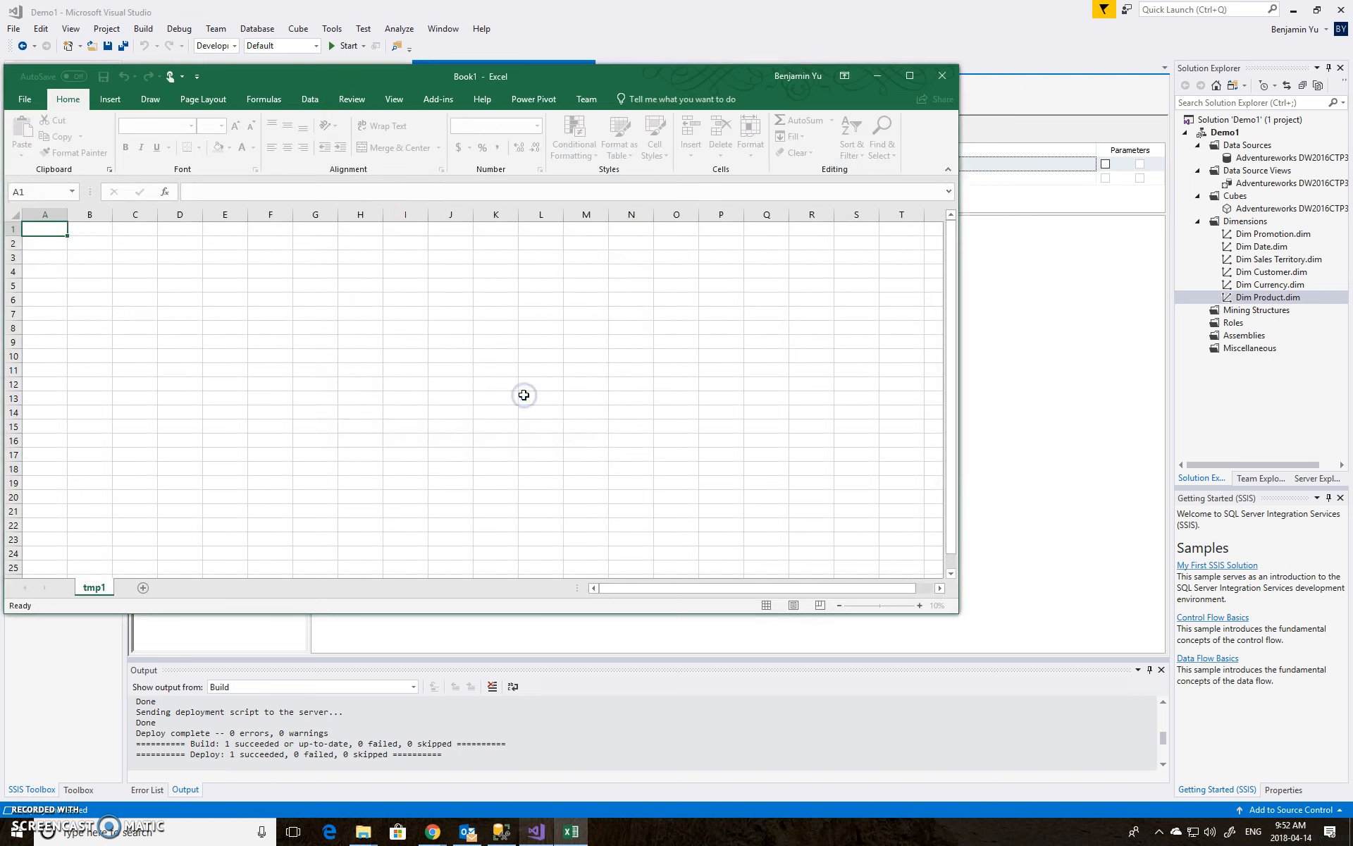
{"action": "left_click", "coordinate": [909, 77]}
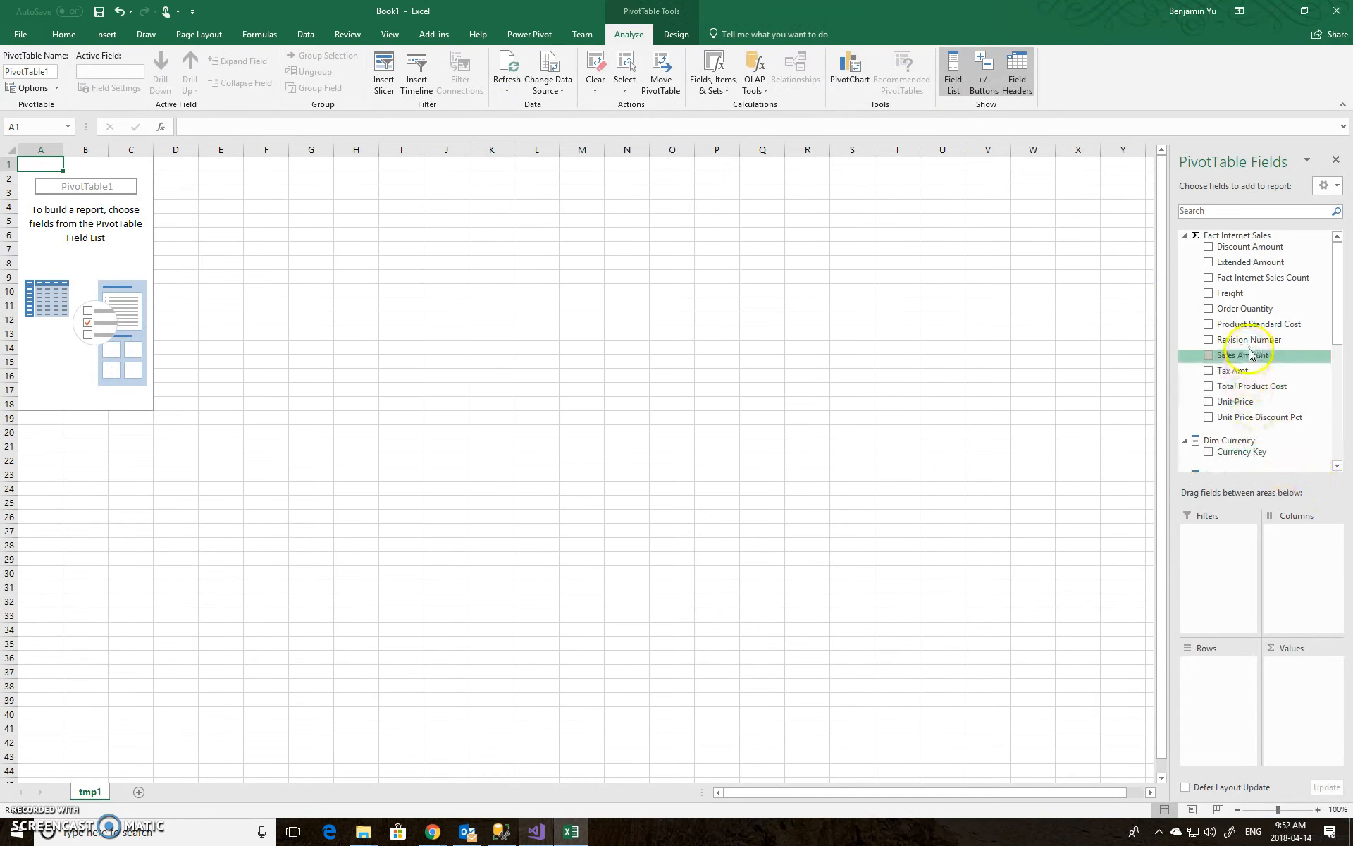
{"action": "left_click_drag", "start_coordinate": [1242, 360], "coordinate": [1299, 688]}
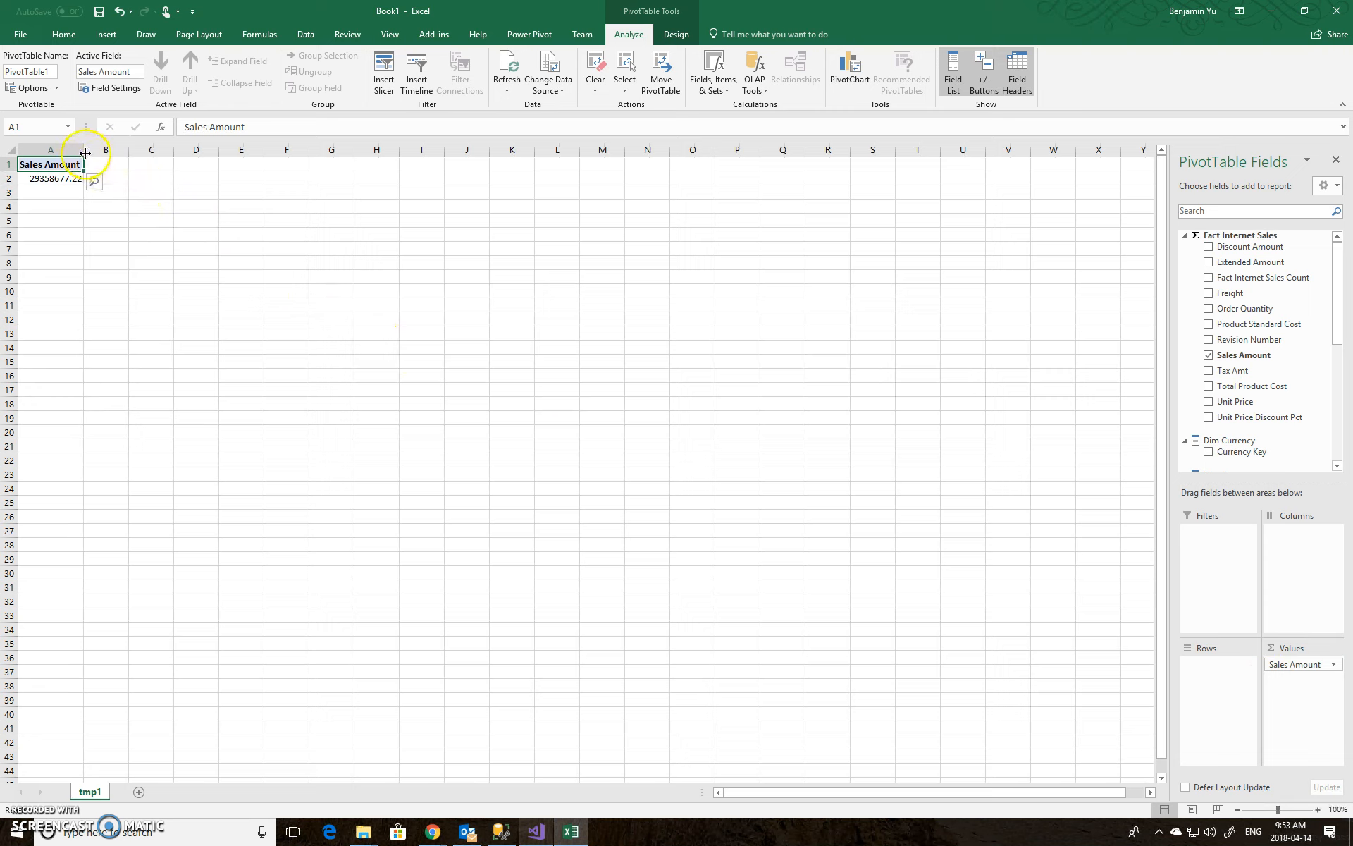
{"action": "left_click_drag", "start_coordinate": [84, 150], "coordinate": [110, 150]}
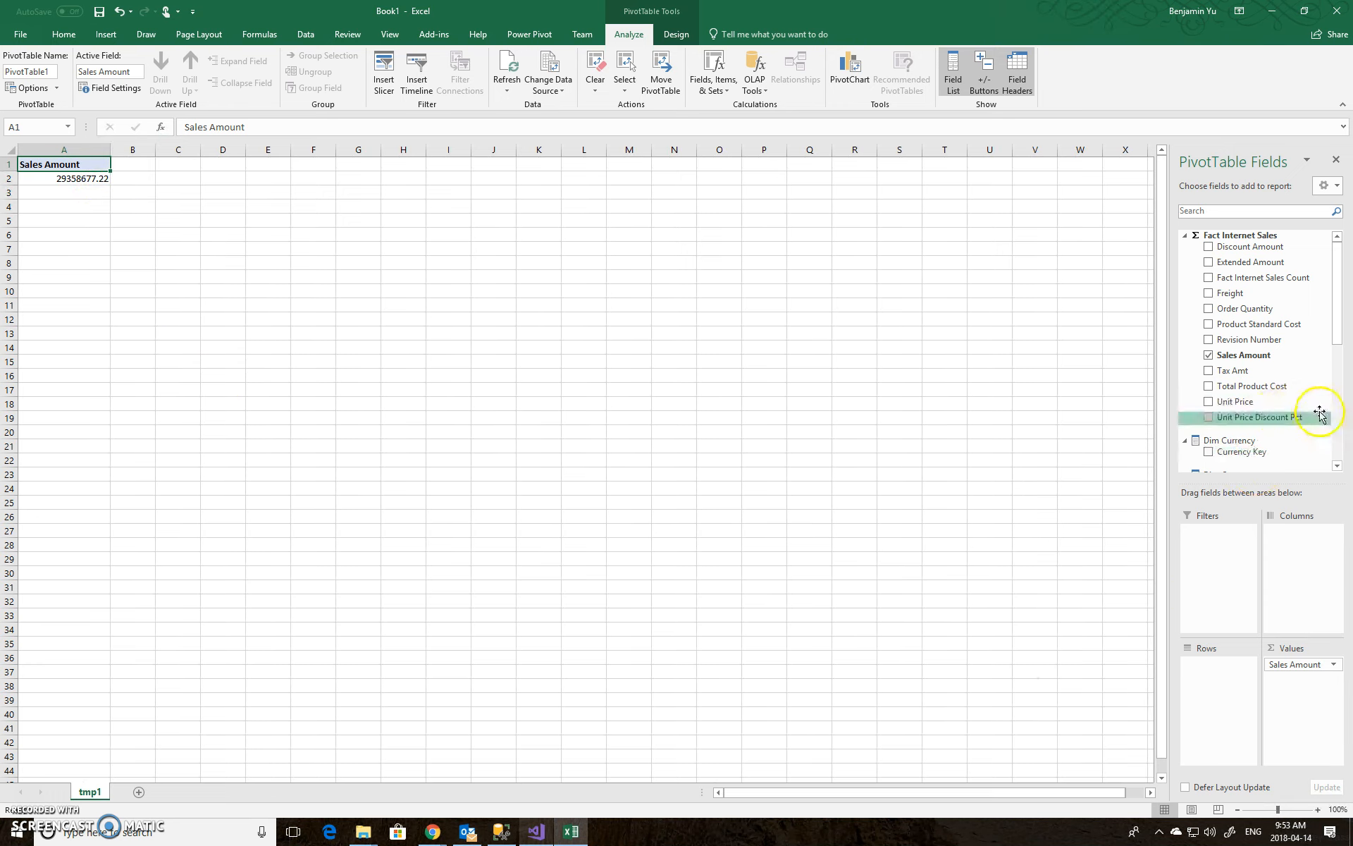
Add Sales Territory Region and English Product Subcategory Name as PivotTable row fields
{"action": "left_click_drag", "start_coordinate": [1338, 341], "coordinate": [1203, 637]}
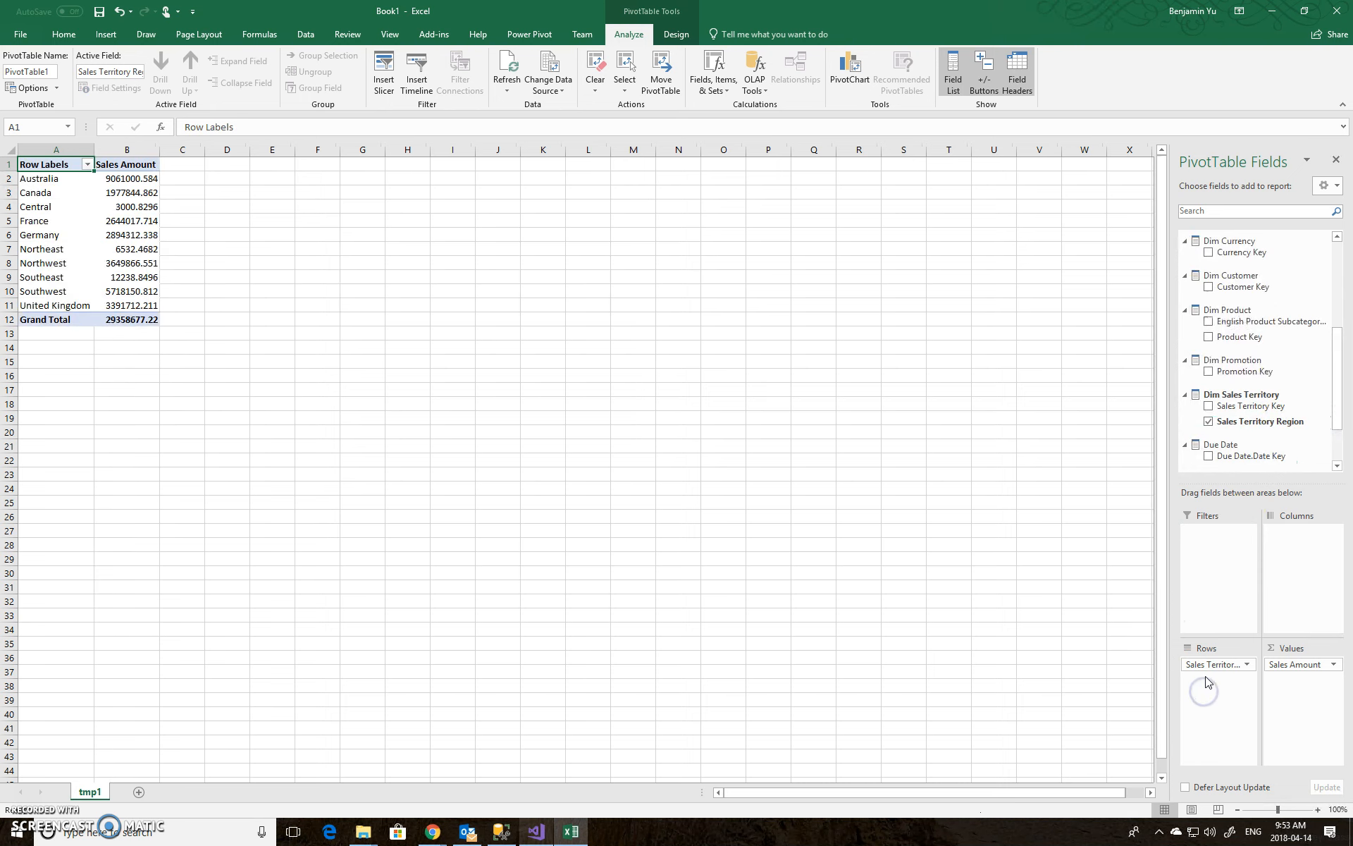
{"action": "left_click_drag", "start_coordinate": [95, 150], "coordinate": [208, 151]}
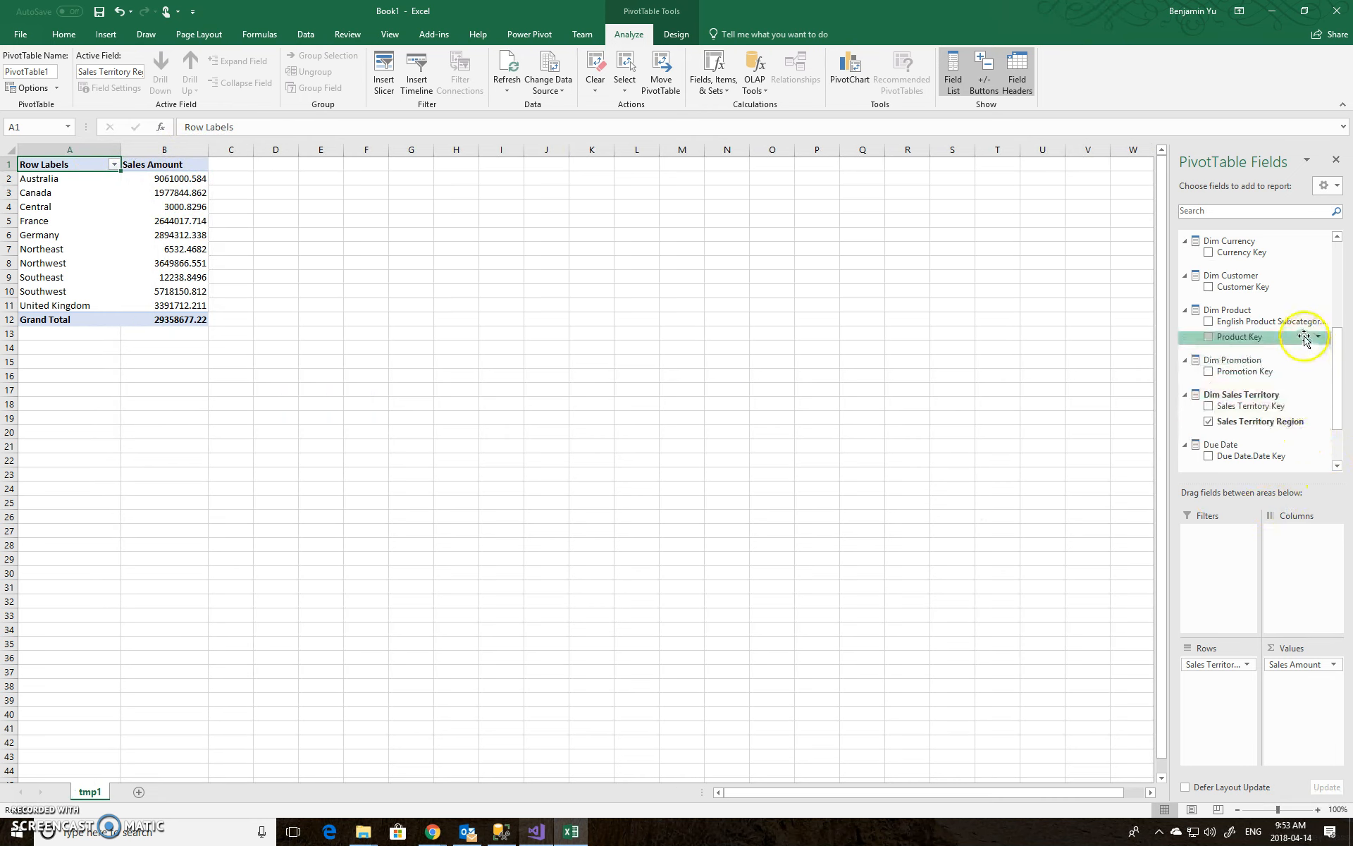
{"action": "right_click", "coordinate": [1274, 421]}
{"action": "left_click_drag", "start_coordinate": [1275, 421], "coordinate": [1296, 561]}
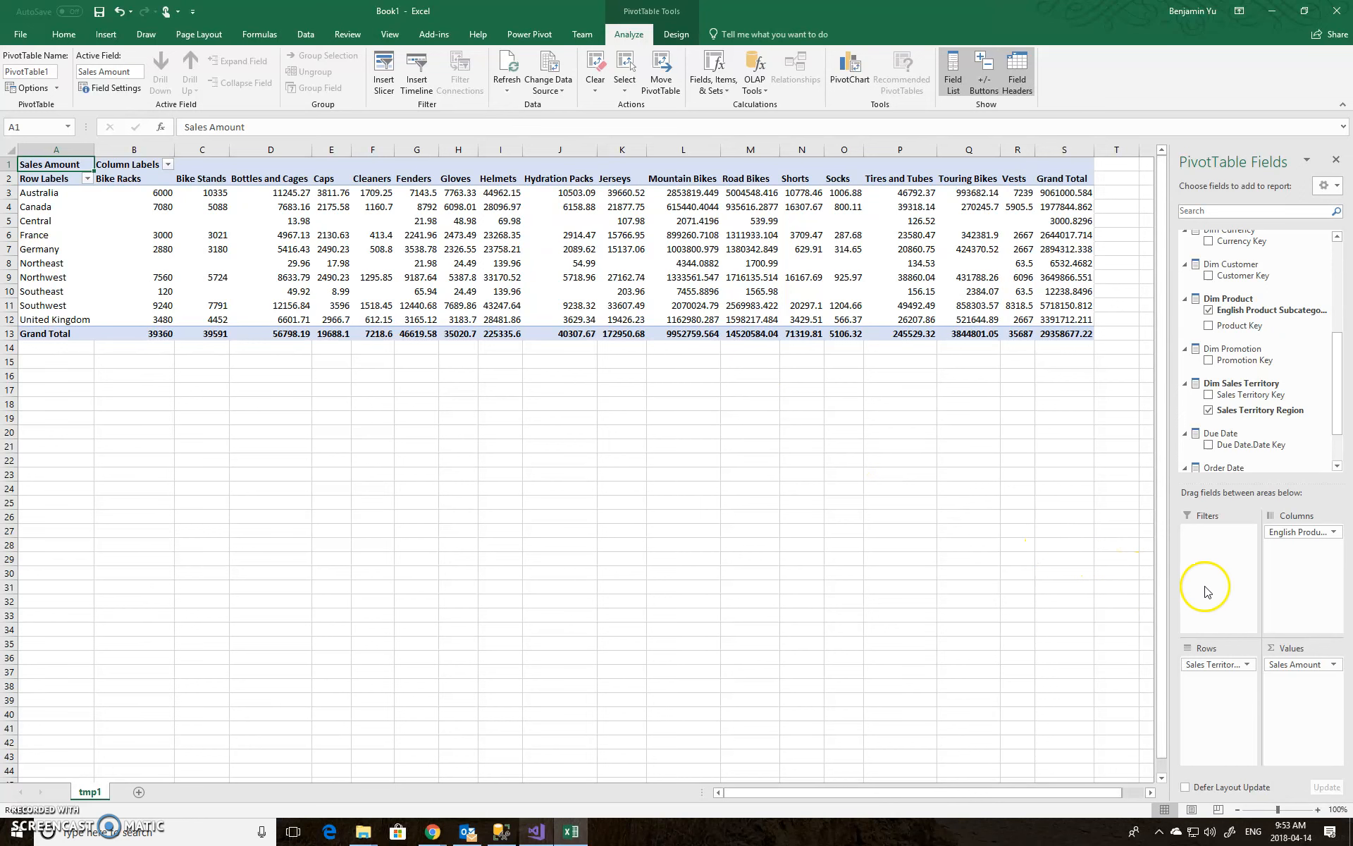
{"action": "left_click_drag", "start_coordinate": [1281, 539], "coordinate": [1259, 597]}
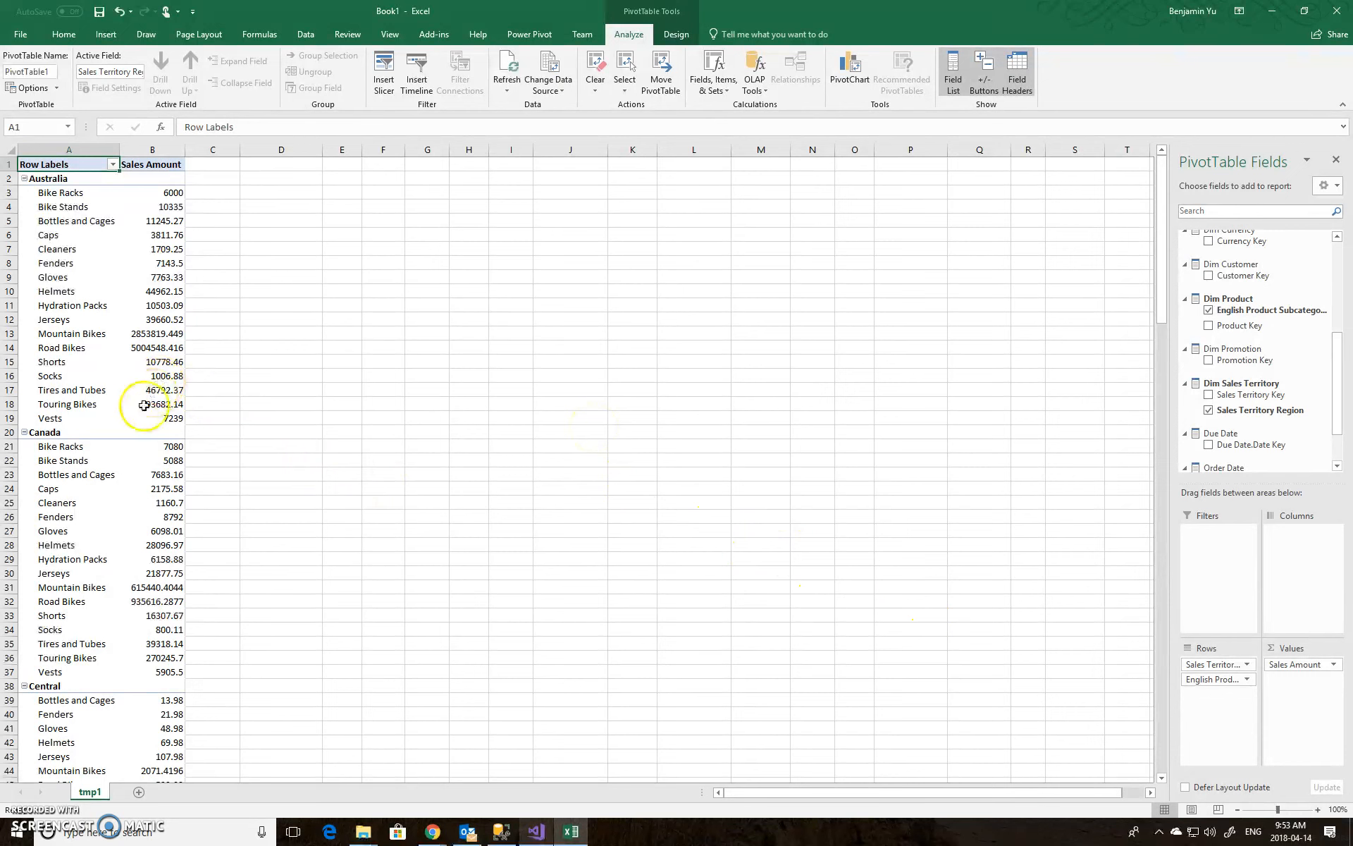
Filter the PivotTable's Sales Territory Region rows to Canada only and widen the Sales Amount column
{"action": "left_click", "coordinate": [113, 164]}
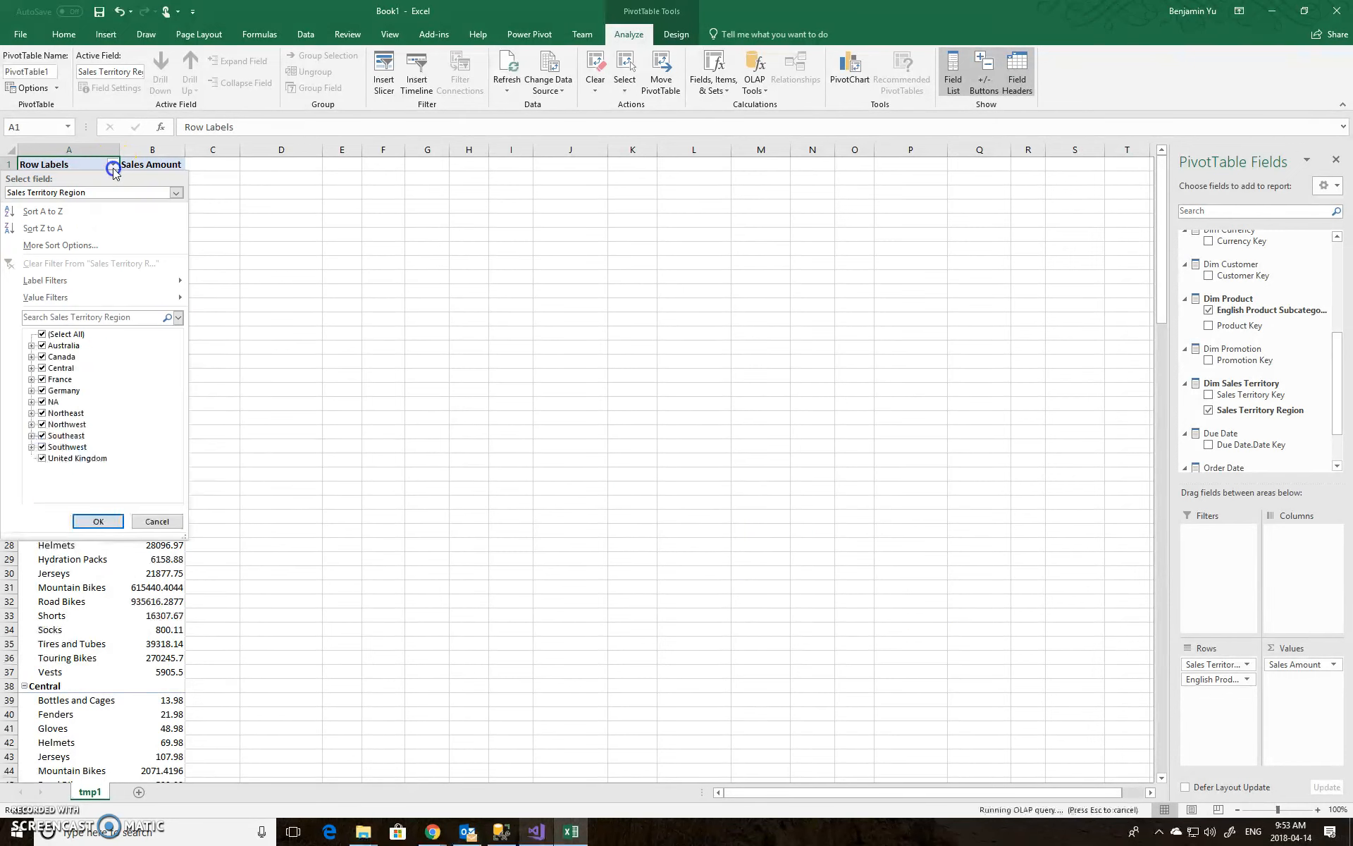
{"action": "left_click", "coordinate": [42, 335]}
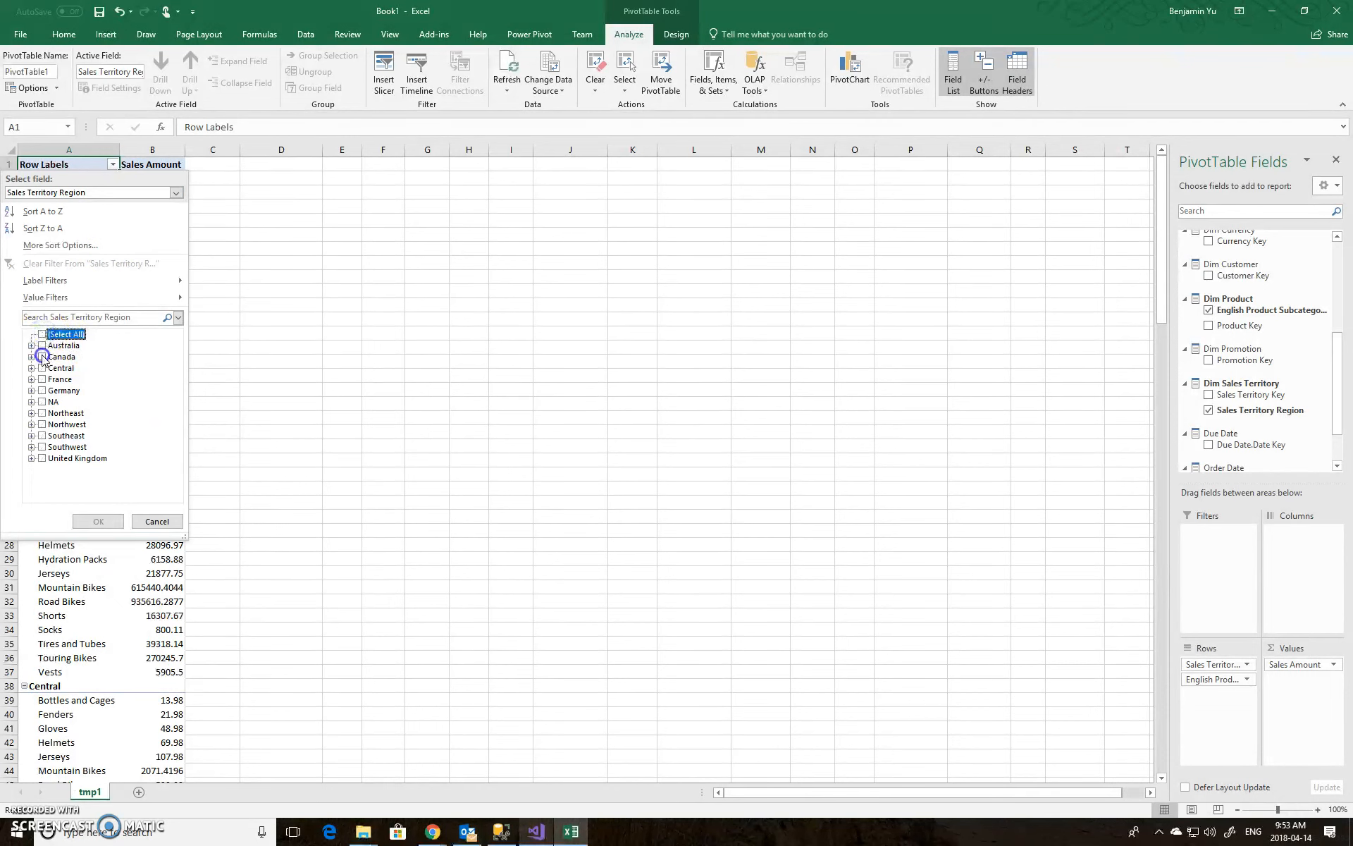
{"action": "left_click", "coordinate": [42, 357]}
{"action": "left_click", "coordinate": [115, 523]}
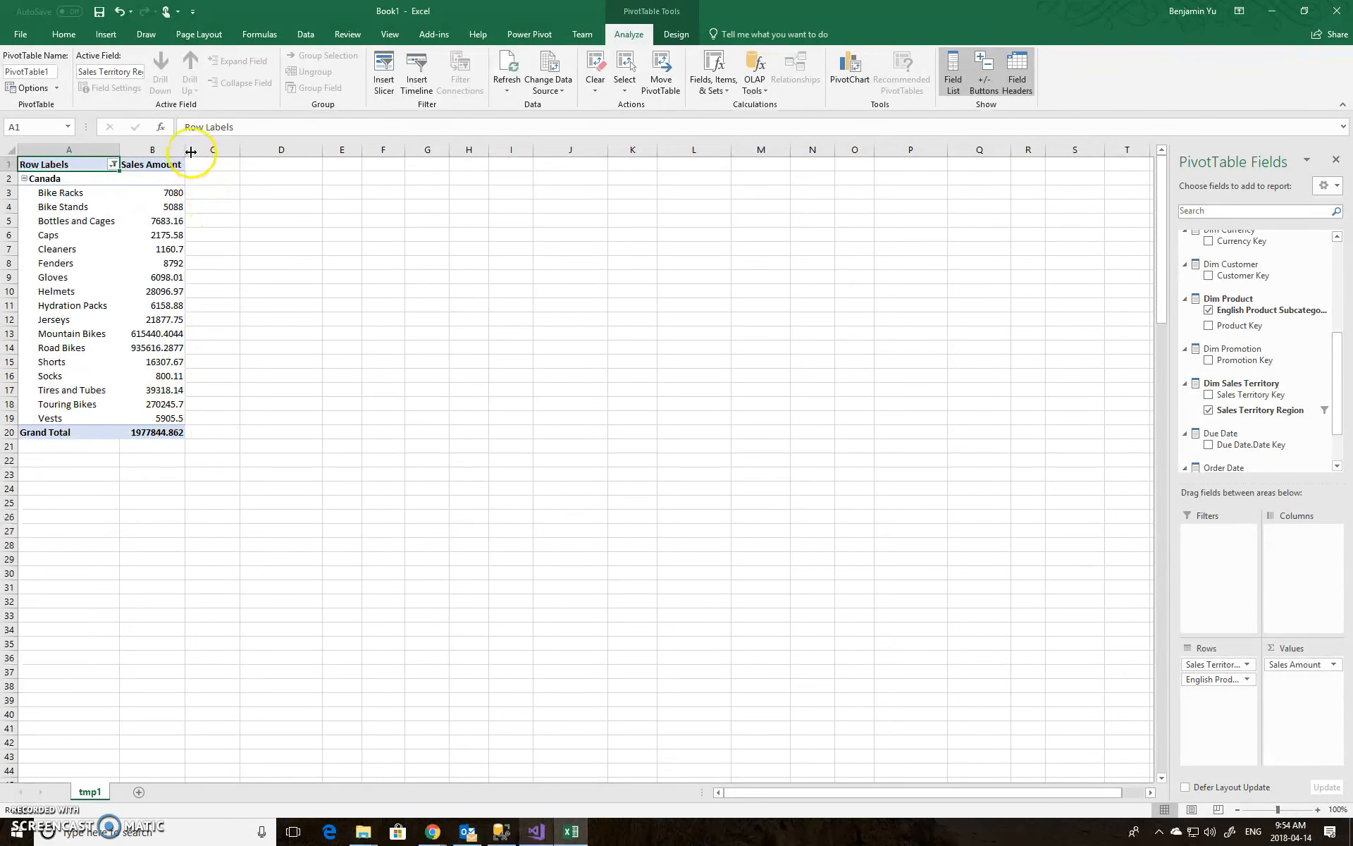
{"action": "left_click_drag", "start_coordinate": [183, 149], "coordinate": [228, 150]}
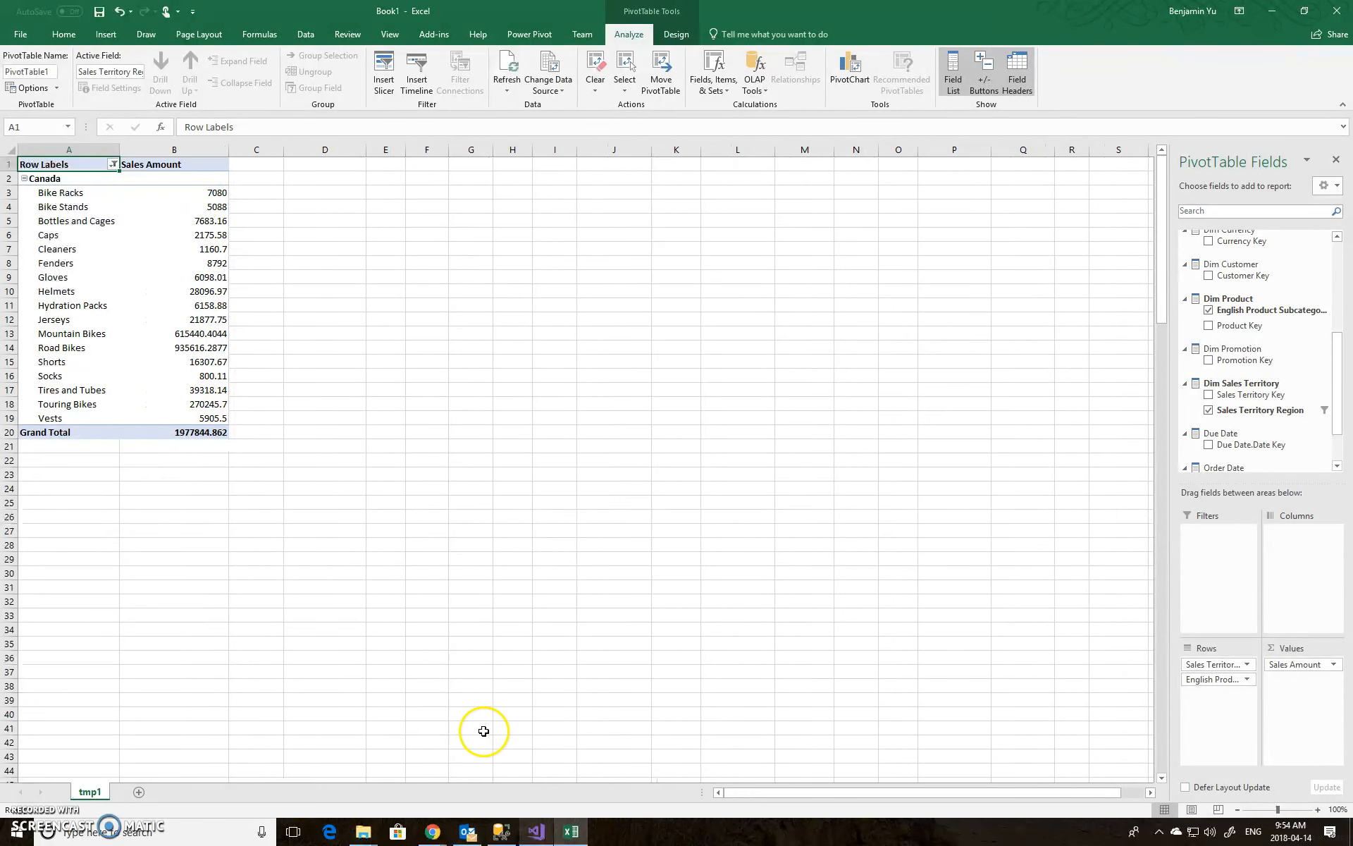
Switch back to Visual Studio and maximize its window
{"action": "left_click", "coordinate": [536, 831]}
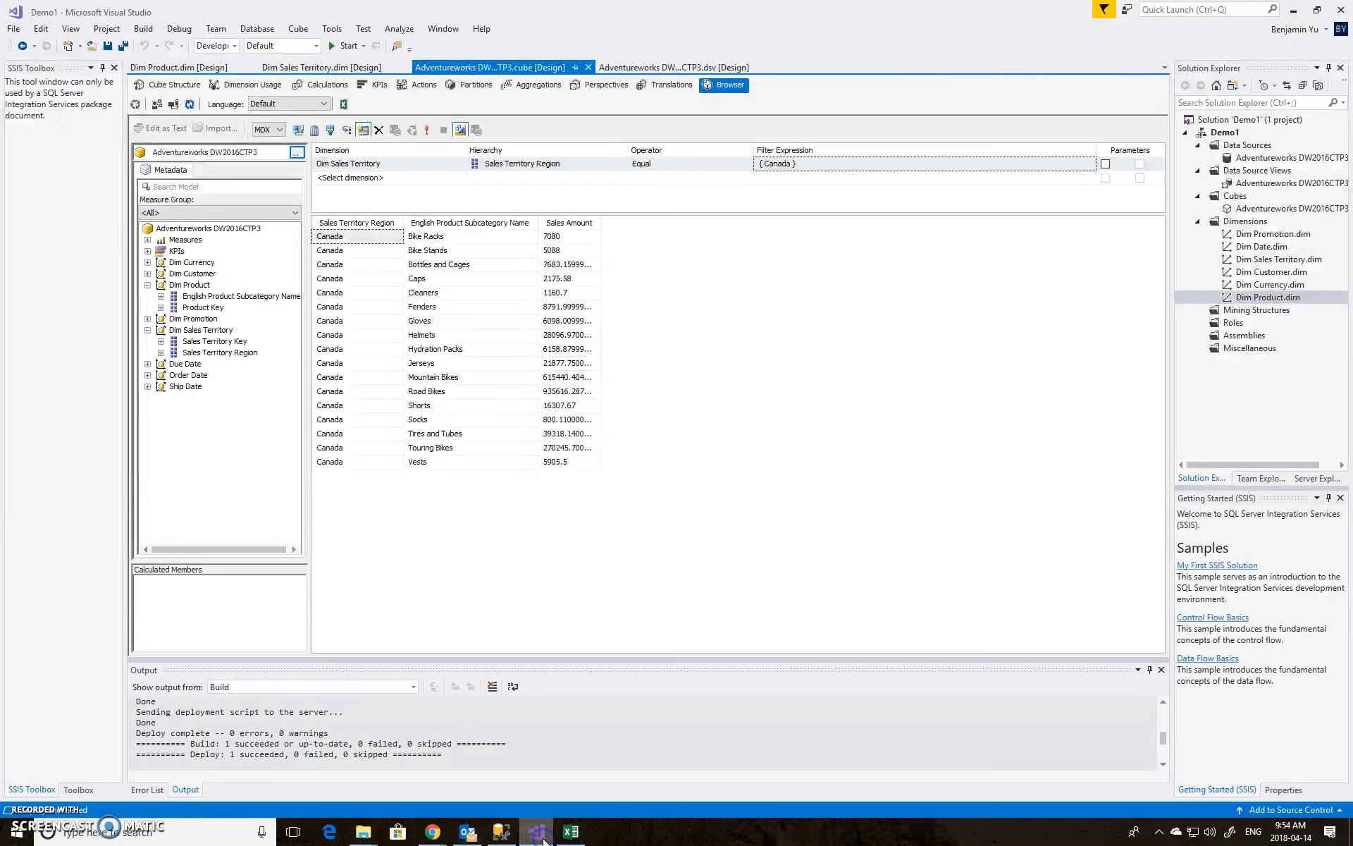
{"action": "double_click", "coordinate": [389, 13]}
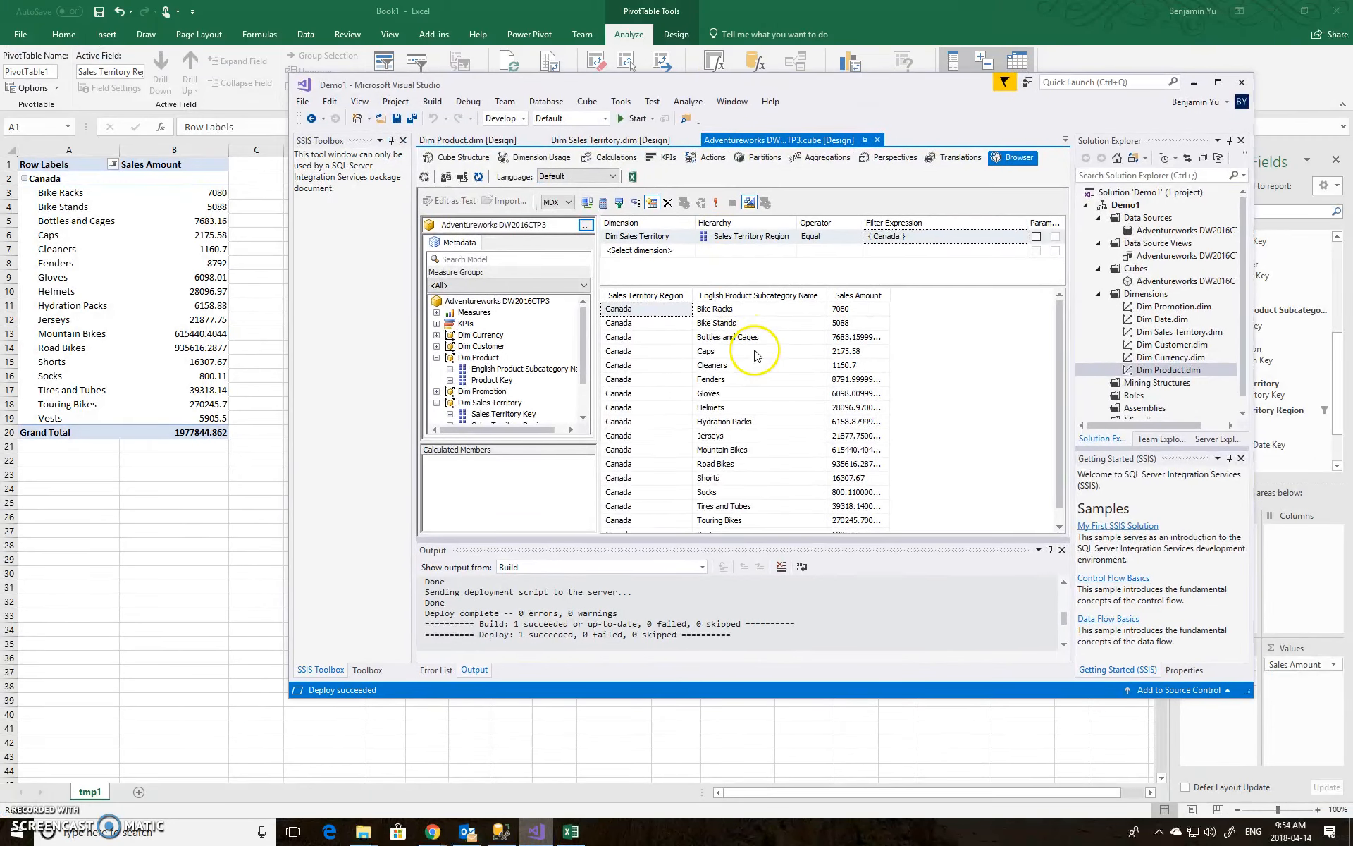
{"action": "left_click_drag", "start_coordinate": [782, 539], "coordinate": [784, 583]}
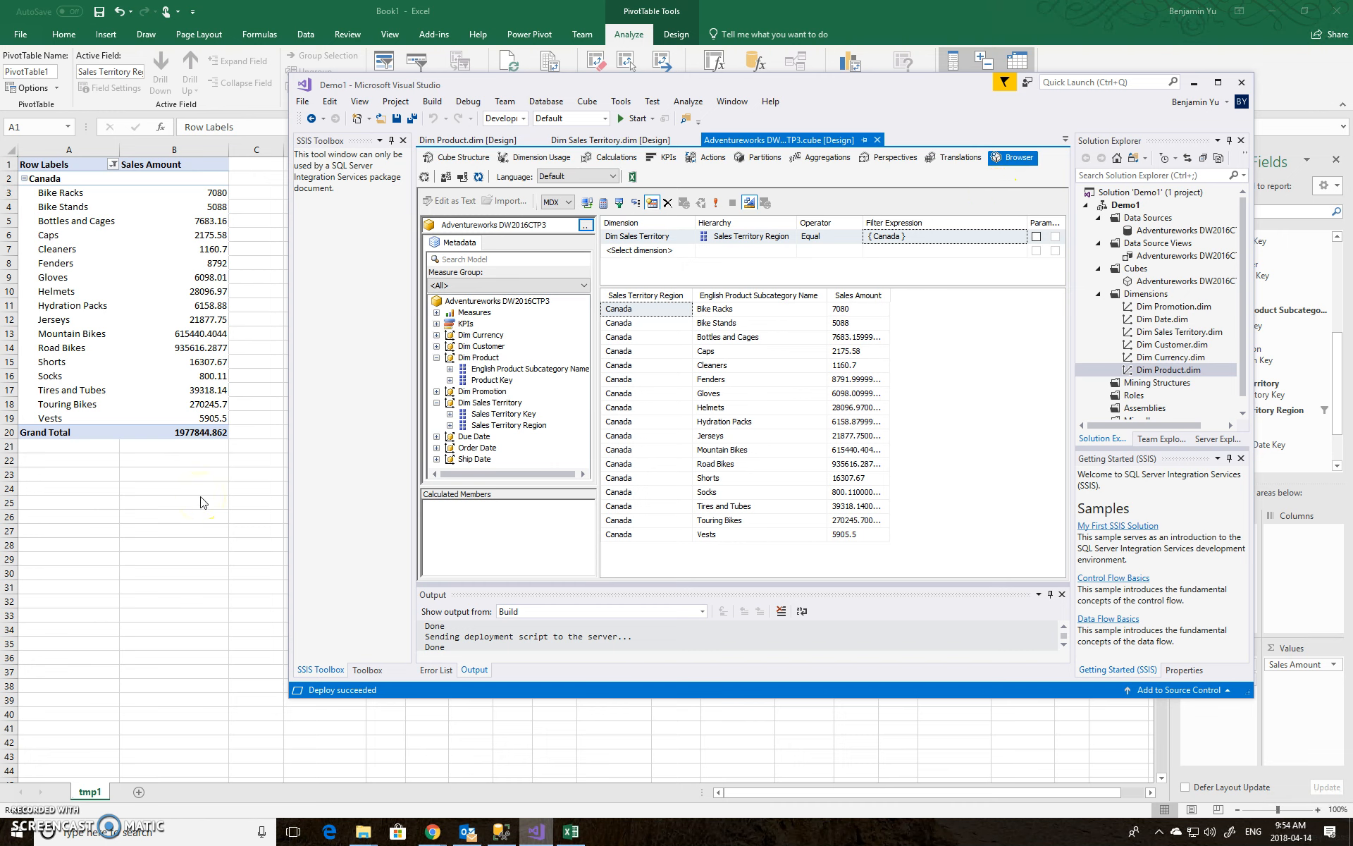
{"action": "left_click", "coordinate": [1217, 83]}
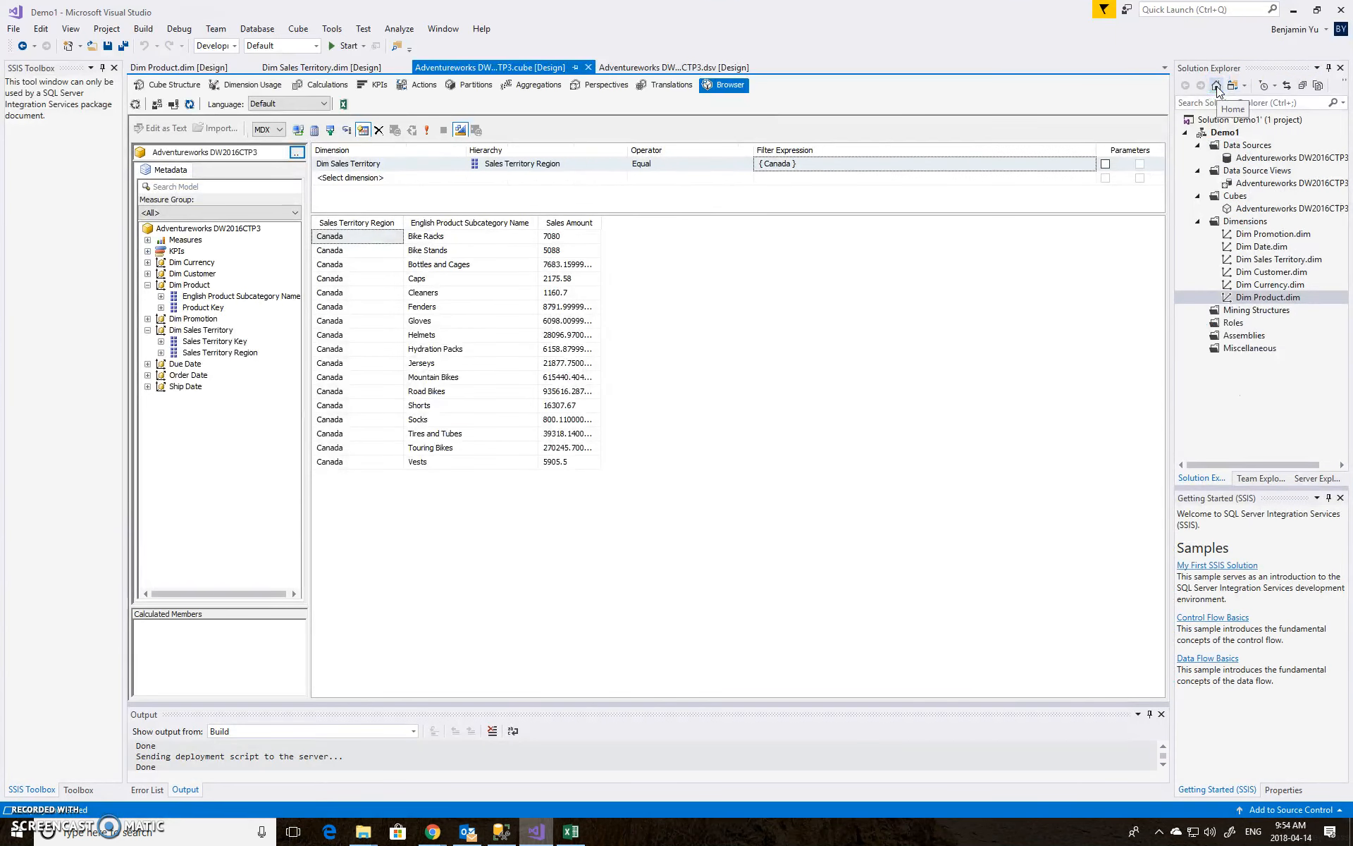